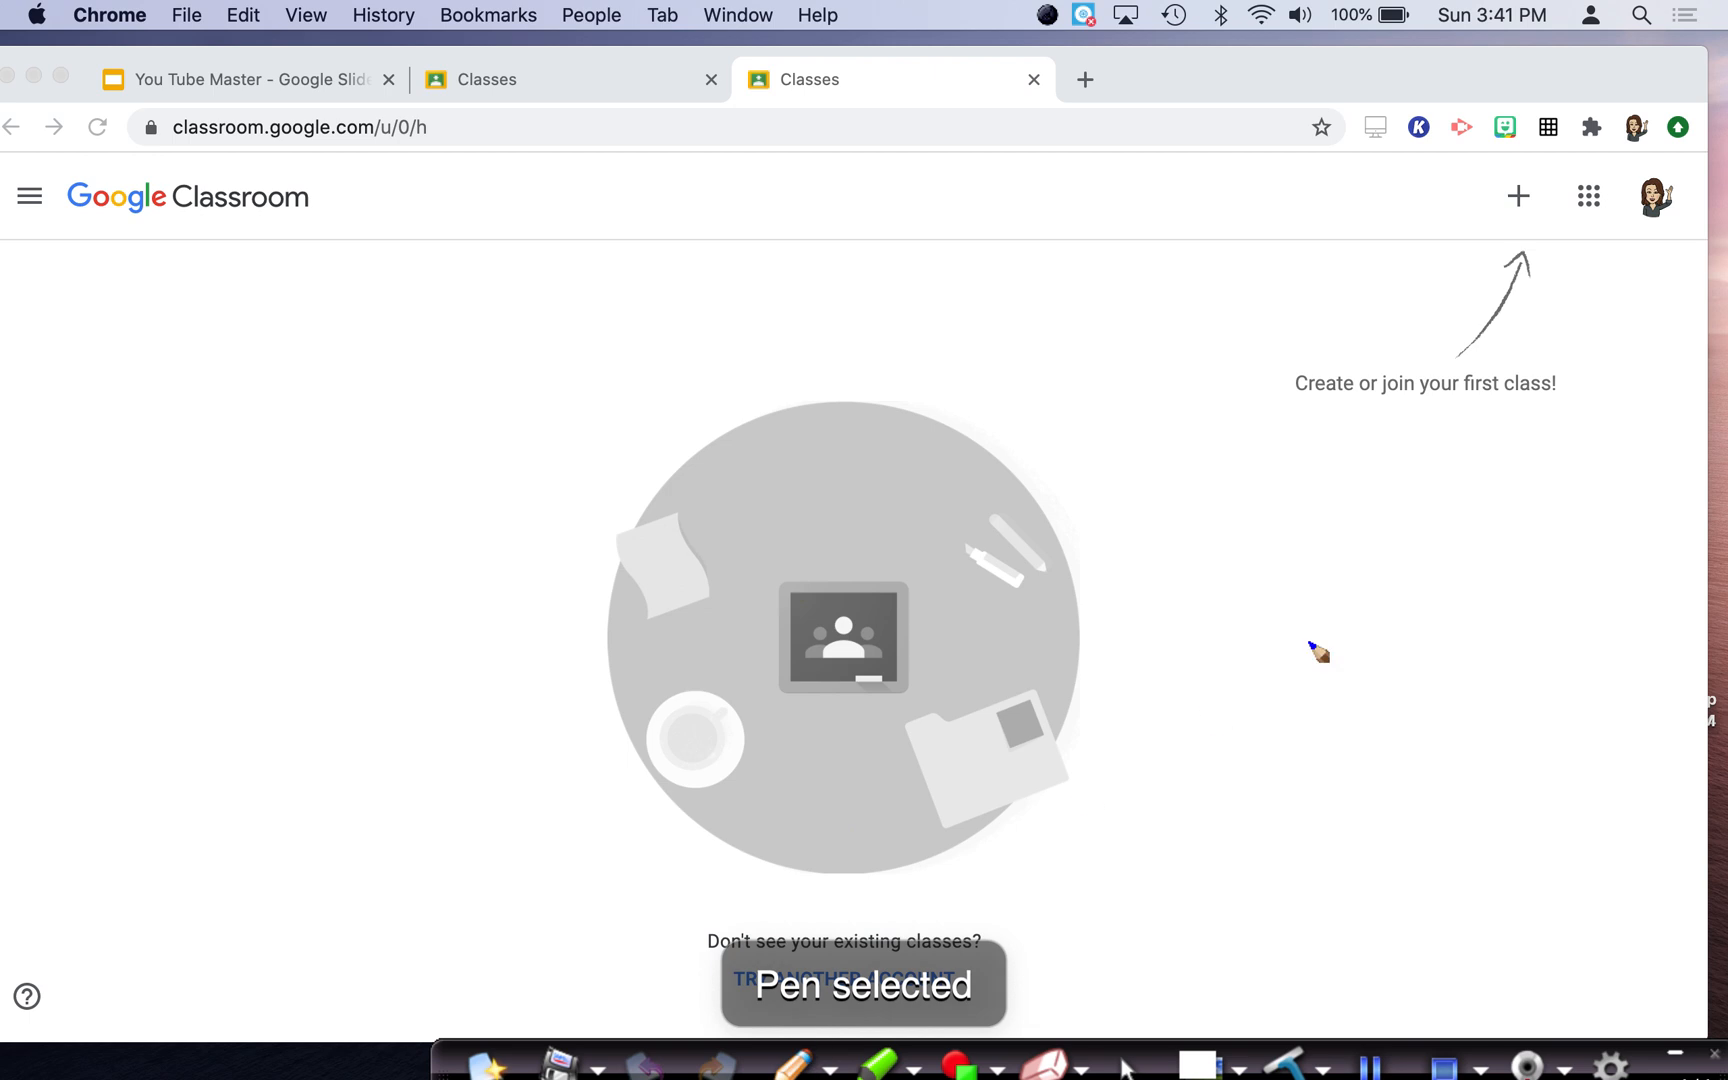
Step: Circle the account controls in pen, draw an arrow to the profile picture, and clear the annotations
{"action": "mouse_move", "coordinate": [1662, 372]}
{"action": "left_mouse_down"}
{"action": "mouse_move", "coordinate": [1566, 162]}
{"action": "mouse_move", "coordinate": [1705, 335]}
{"action": "mouse_move", "coordinate": [1645, 345]}
{"action": "left_mouse_up"}
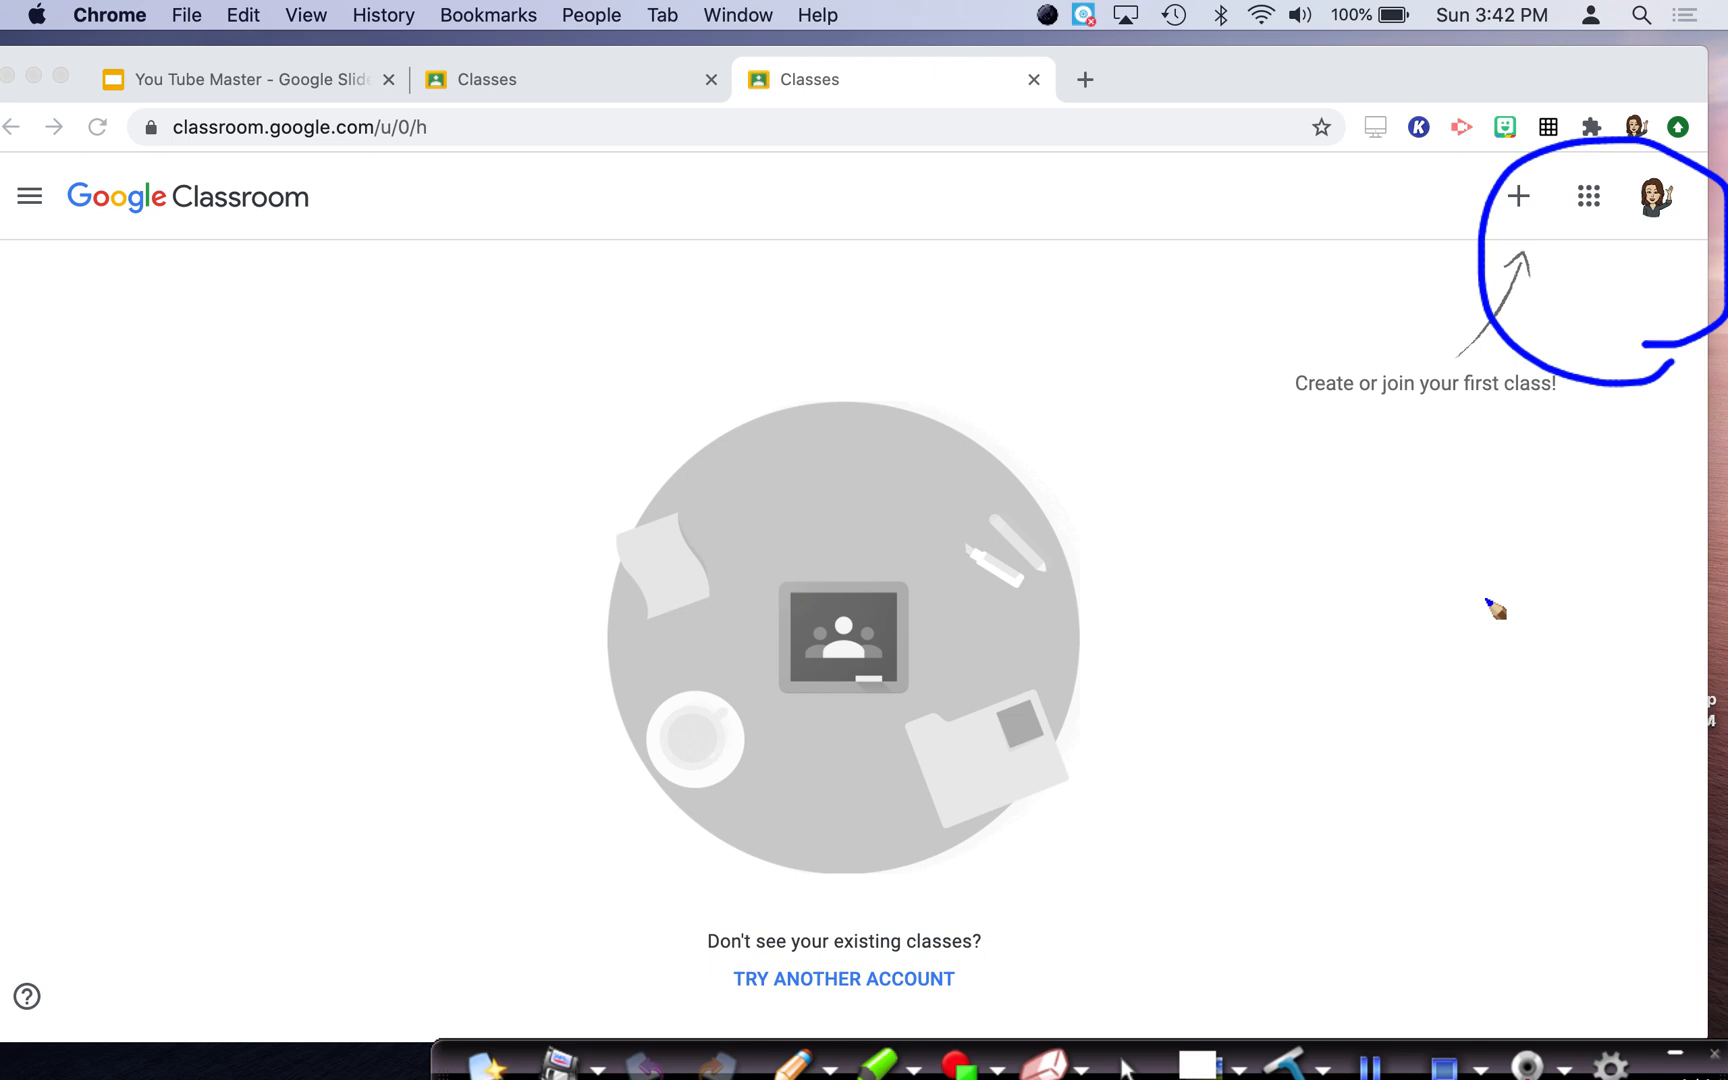
{"action": "mouse_move", "coordinate": [1141, 822]}
{"action": "left_mouse_down"}
{"action": "mouse_move", "coordinate": [1461, 554]}
{"action": "mouse_move", "coordinate": [1645, 262]}
{"action": "mouse_move", "coordinate": [1594, 272]}
{"action": "left_mouse_up"}
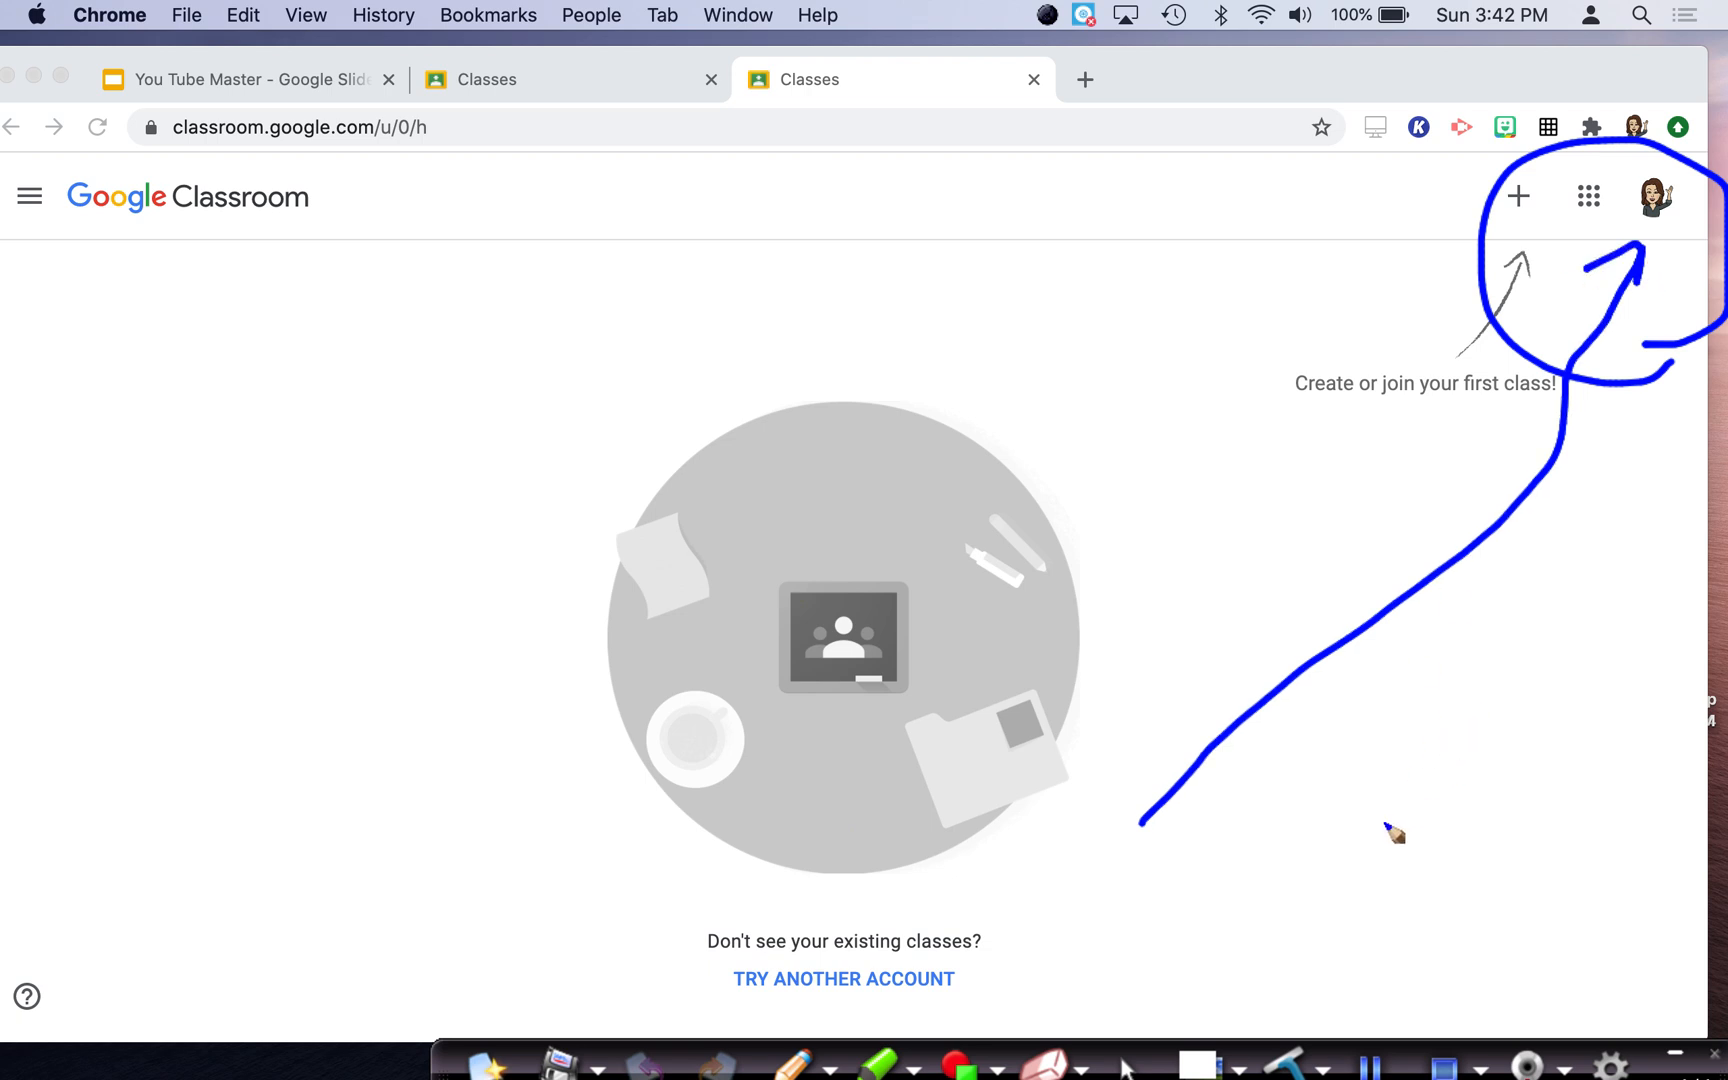
{"action": "left_click", "coordinate": [1297, 1066]}
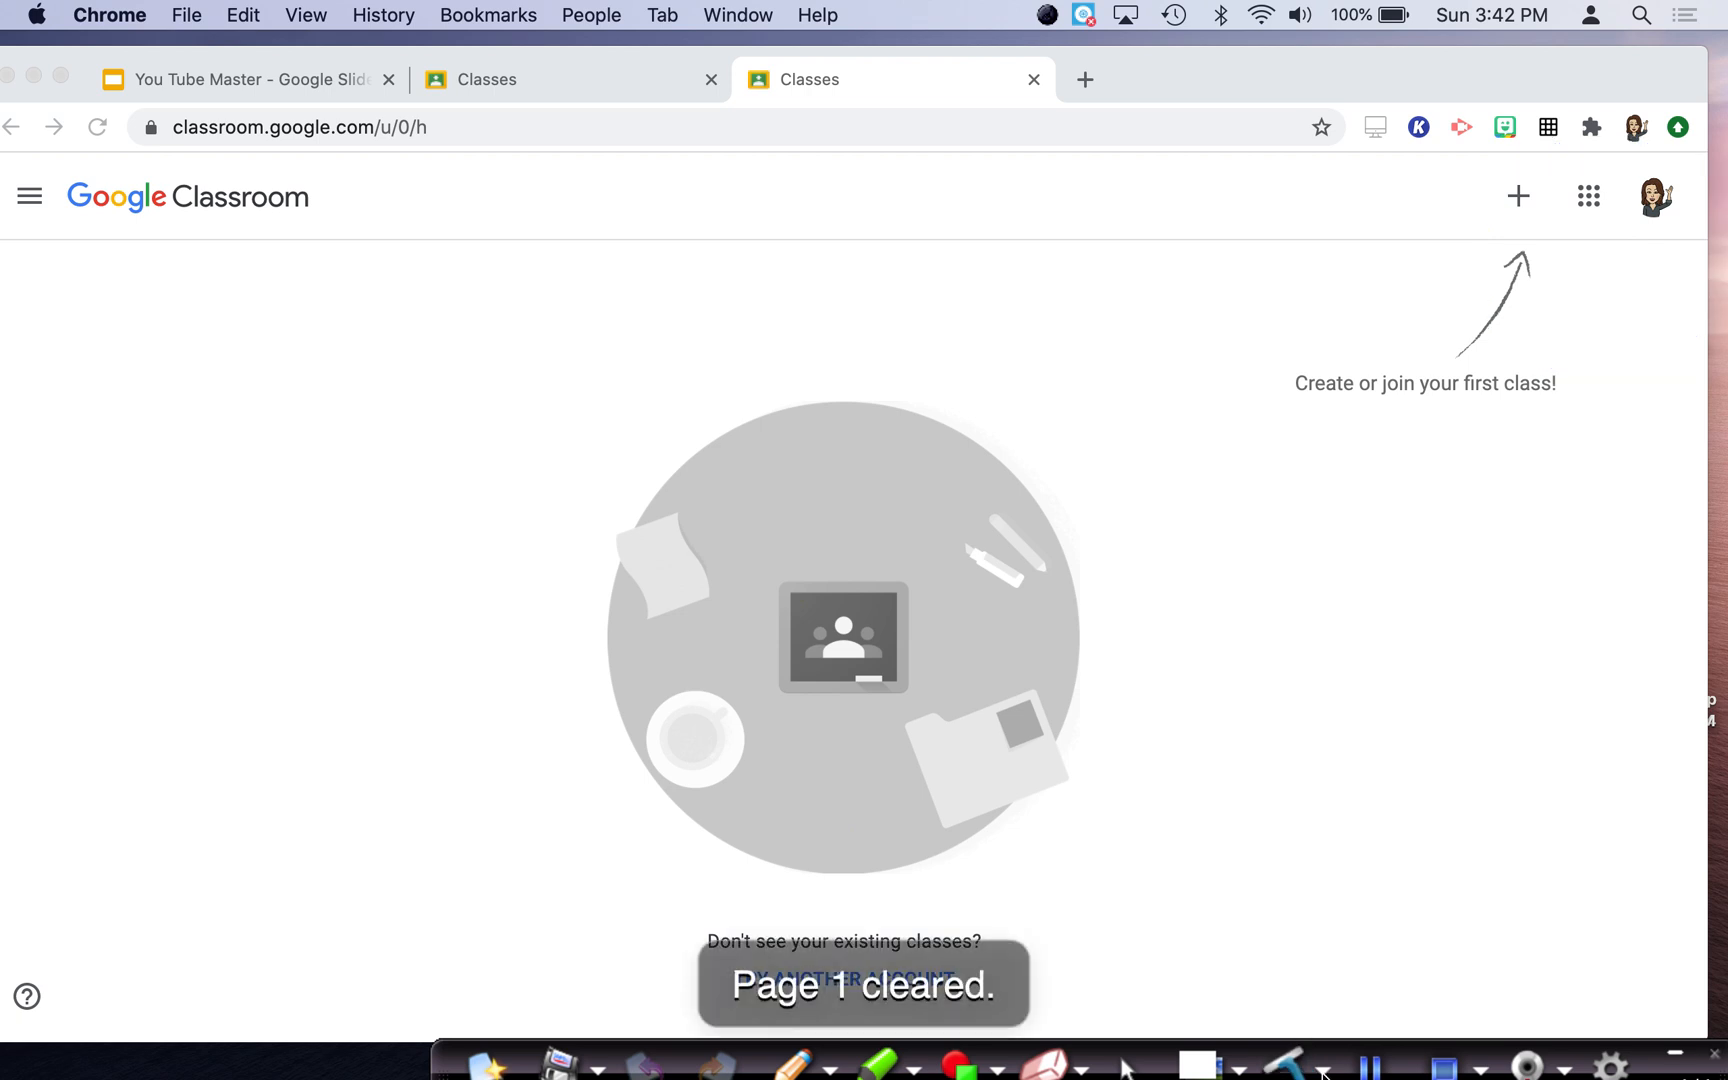
{"action": "left_click", "coordinate": [1378, 1066]}
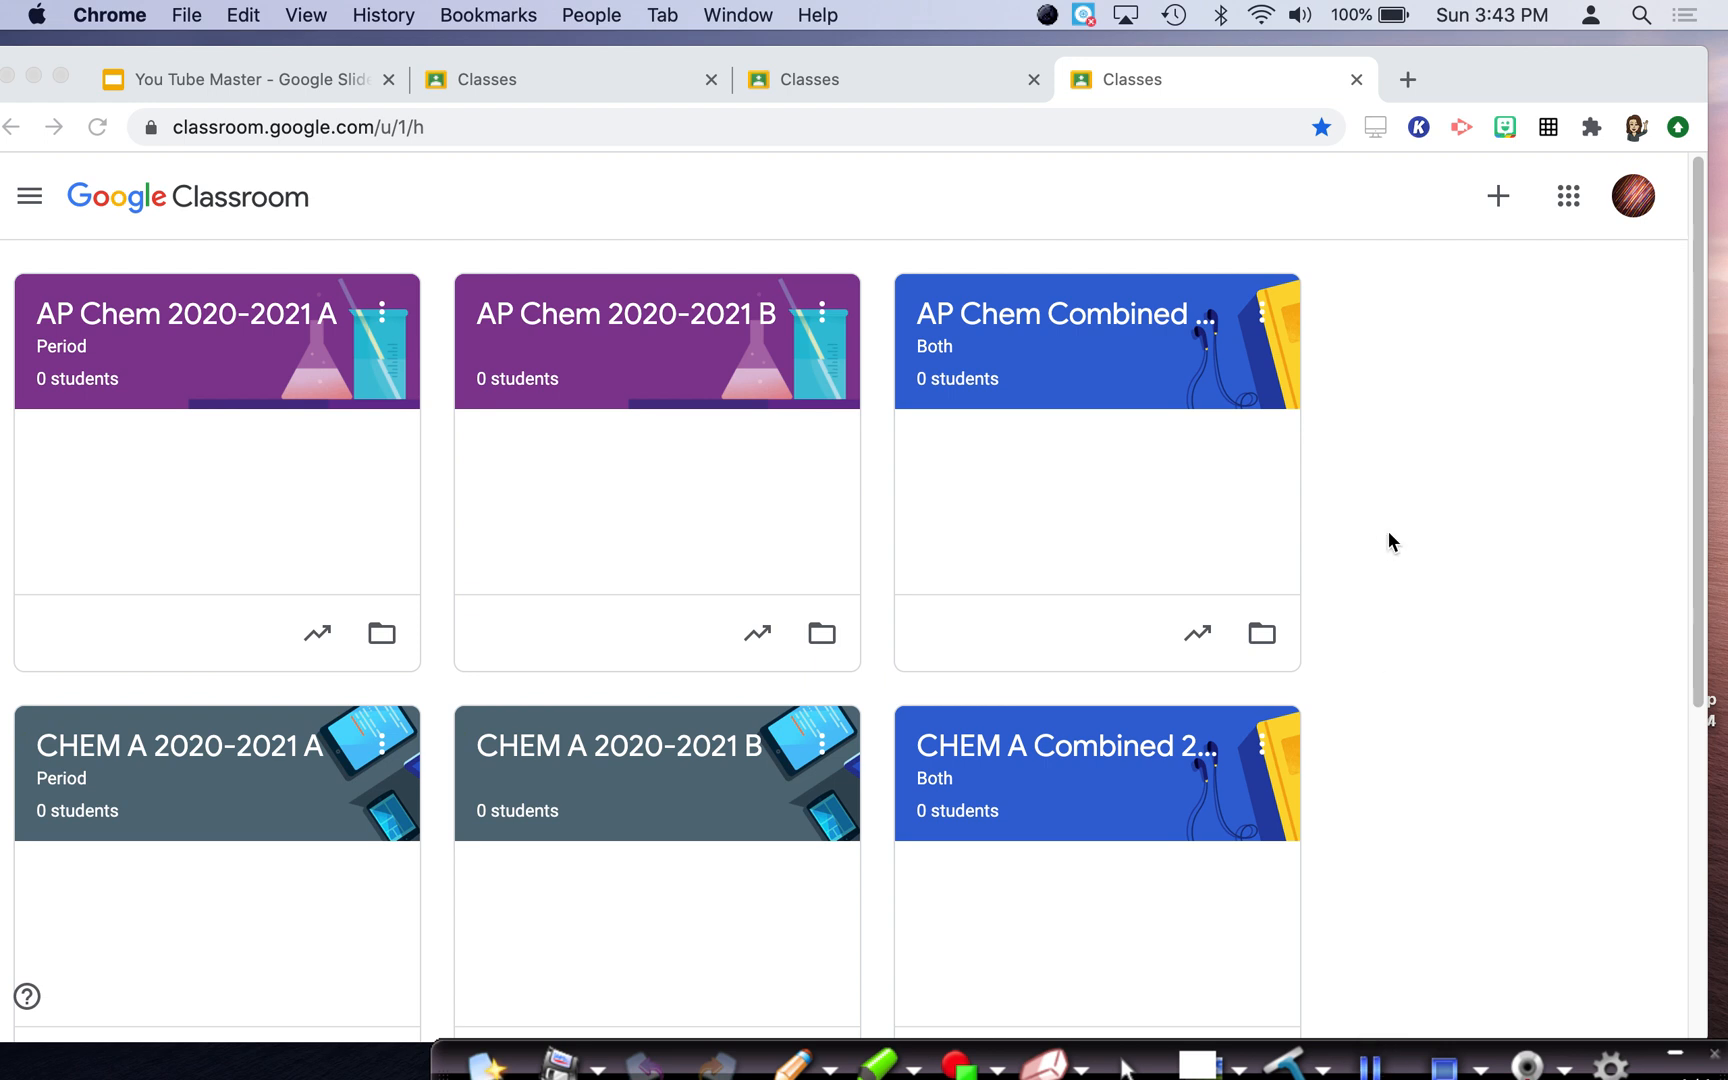
Step: Draw a pen arrow from the class cards up to the plus control for creating or joining classes
{"action": "left_click", "coordinate": [800, 1058]}
{"action": "mouse_move", "coordinate": [1022, 880]}
{"action": "left_mouse_down"}
{"action": "mouse_move", "coordinate": [1124, 690]}
{"action": "mouse_move", "coordinate": [1497, 242]}
{"action": "mouse_move", "coordinate": [1462, 255]}
{"action": "left_mouse_up"}
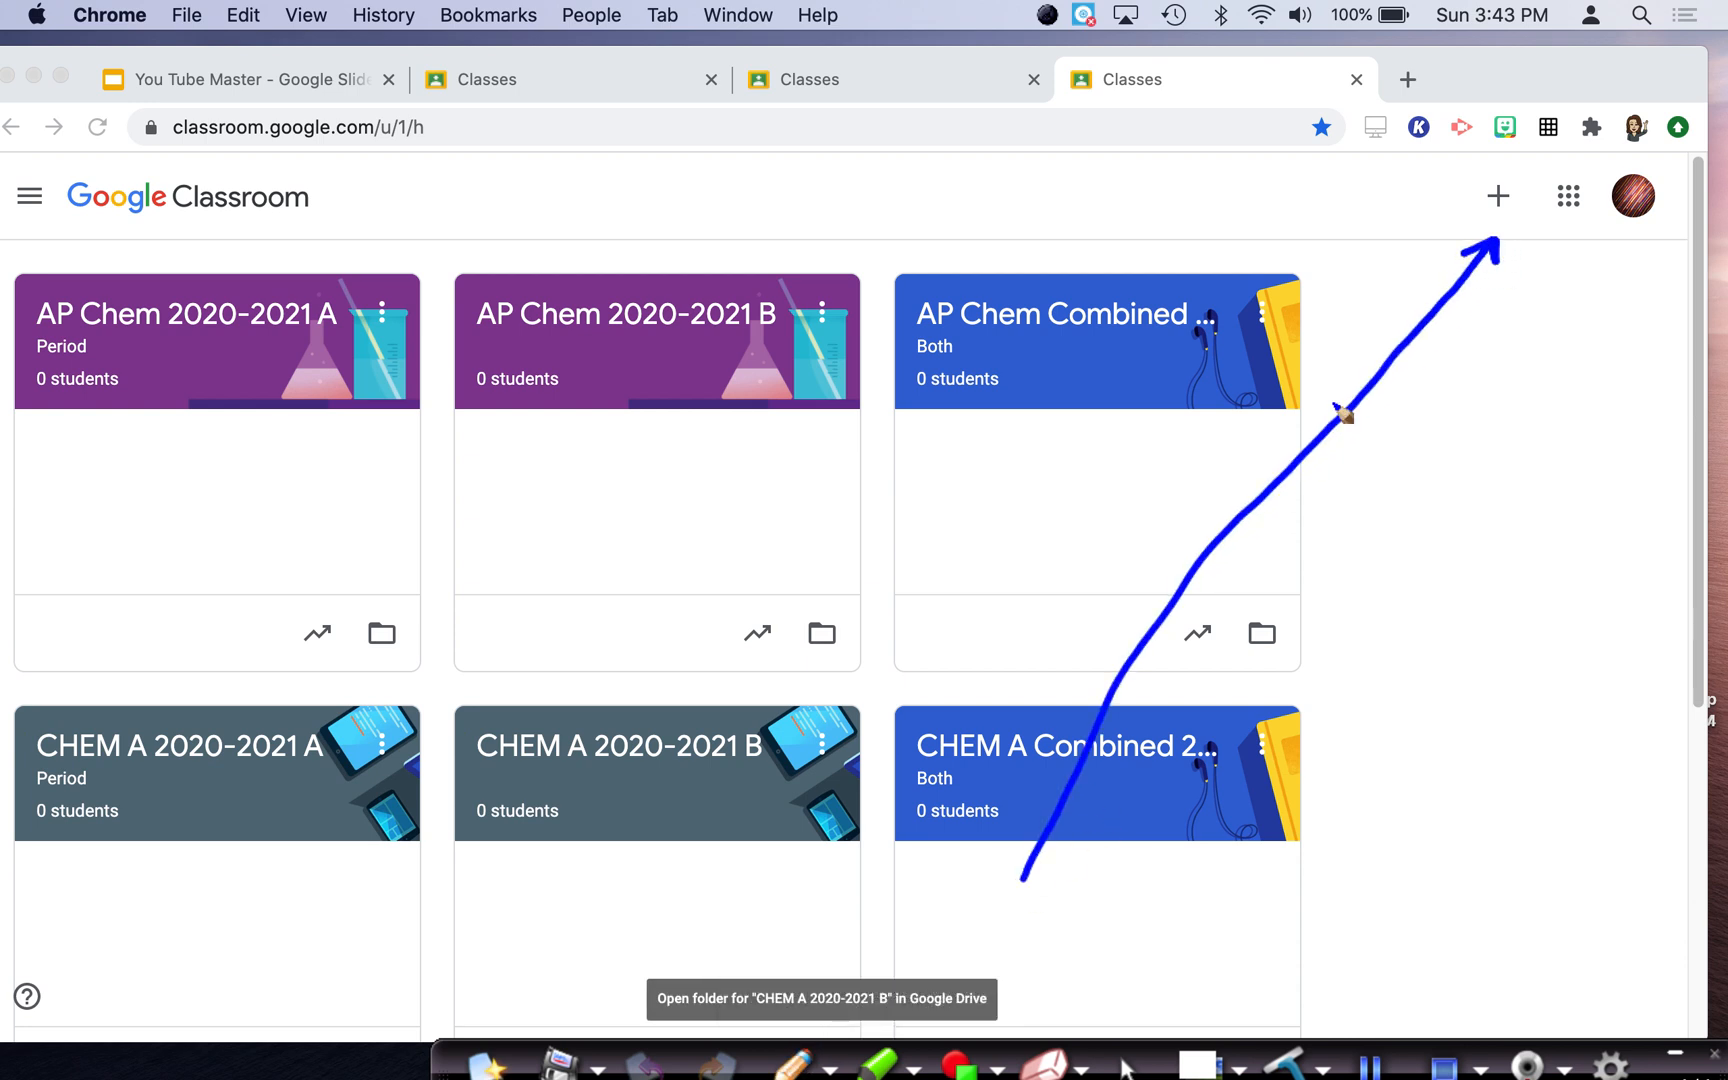
{"action": "left_click", "coordinate": [1131, 1066]}
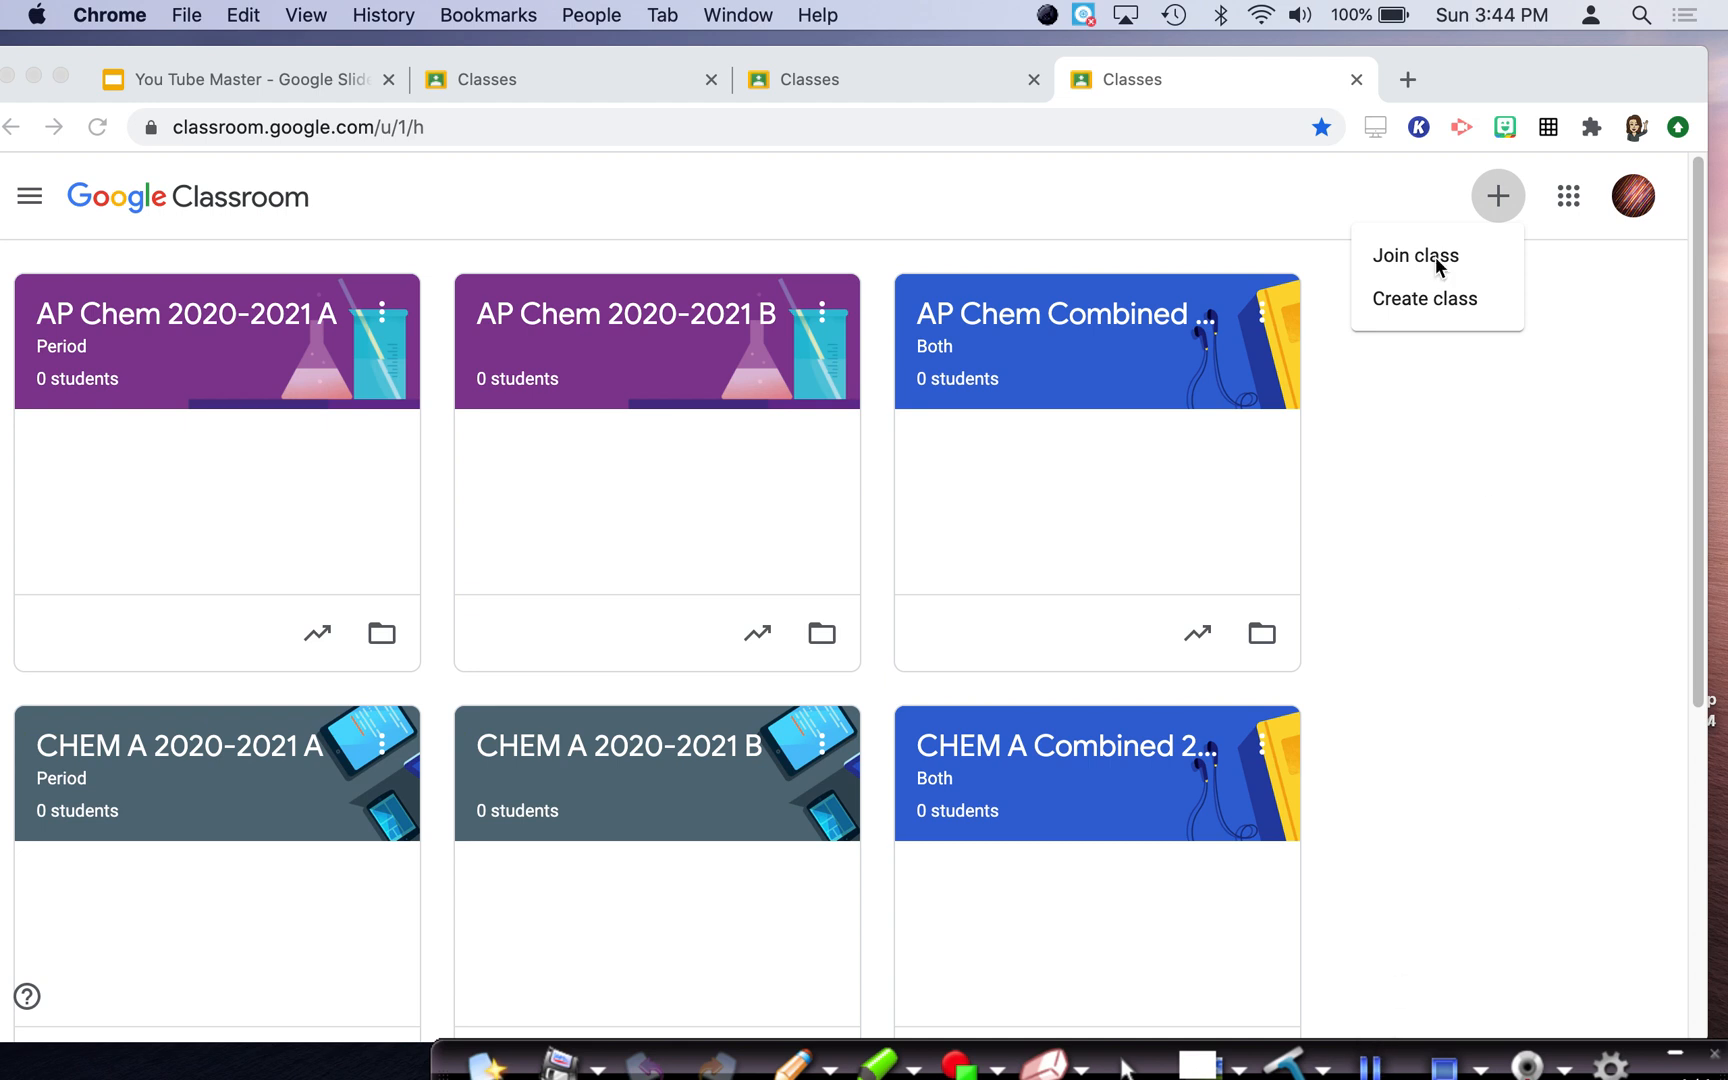
Step: Start creating a class named "Chemistry H 2020-2021" with the section "Period 1"
{"action": "left_click", "coordinate": [1421, 300]}
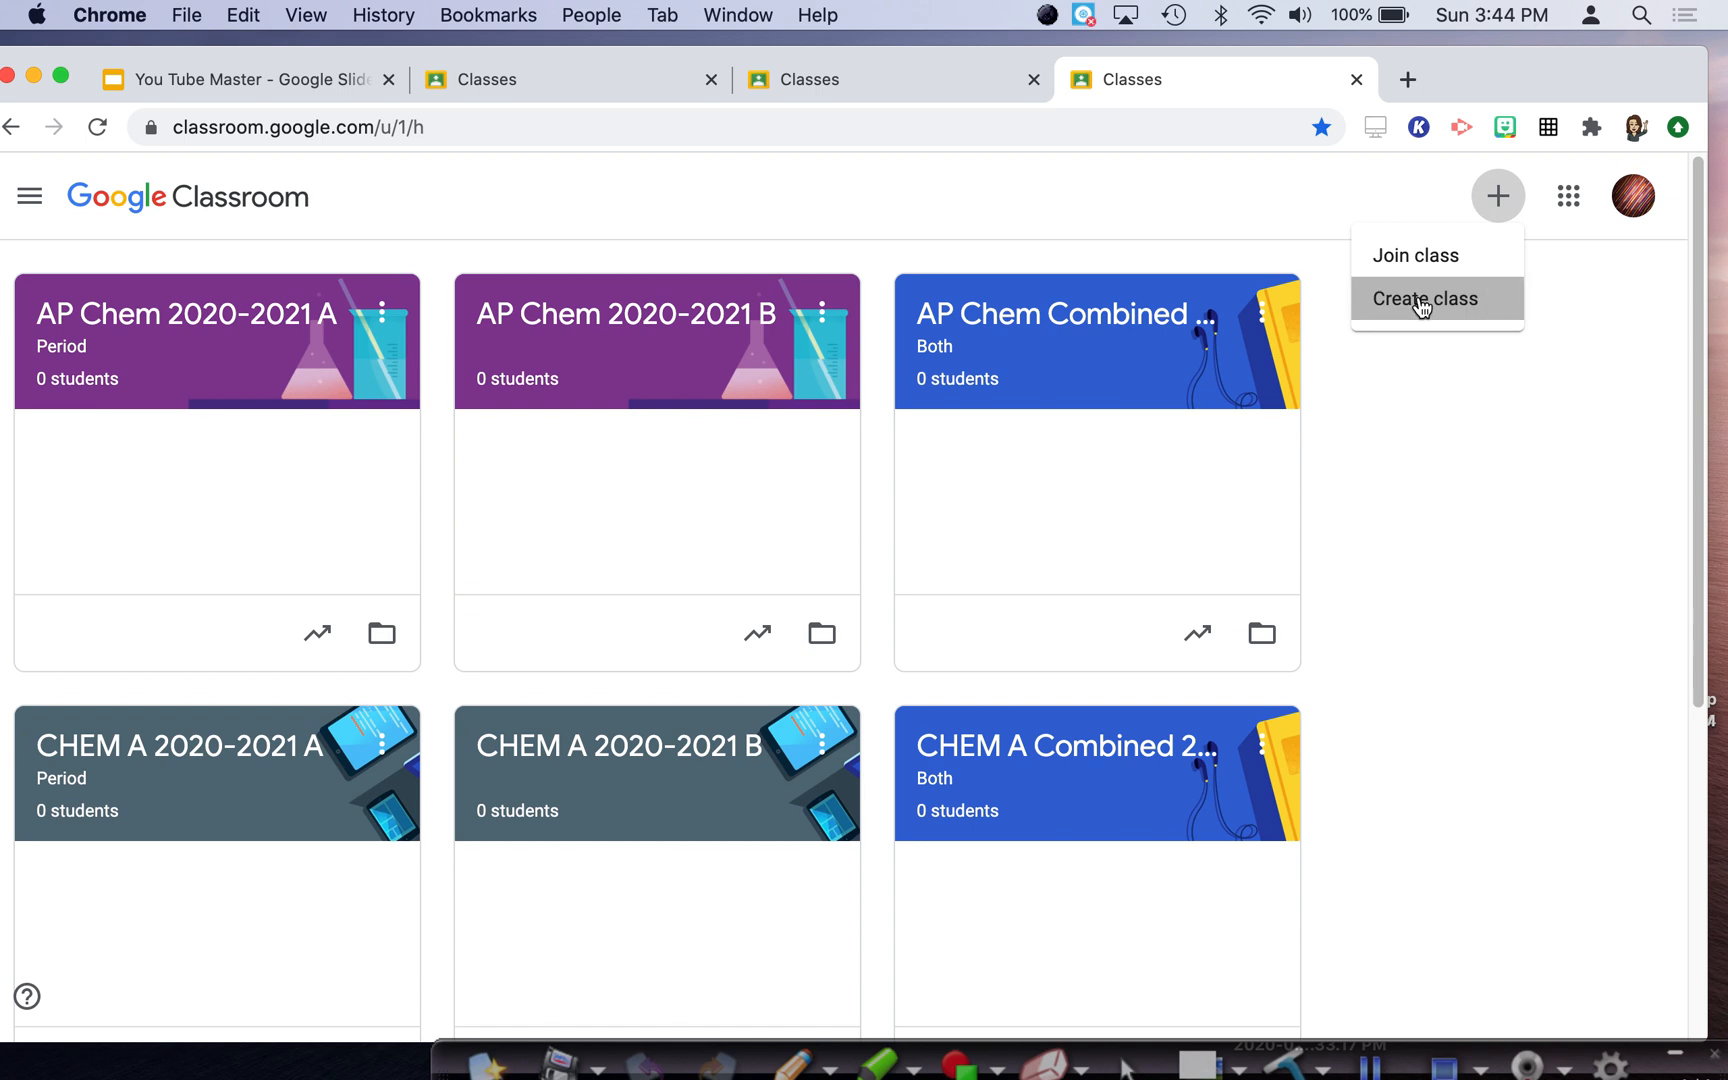
{"action": "left_click", "coordinate": [1421, 299]}
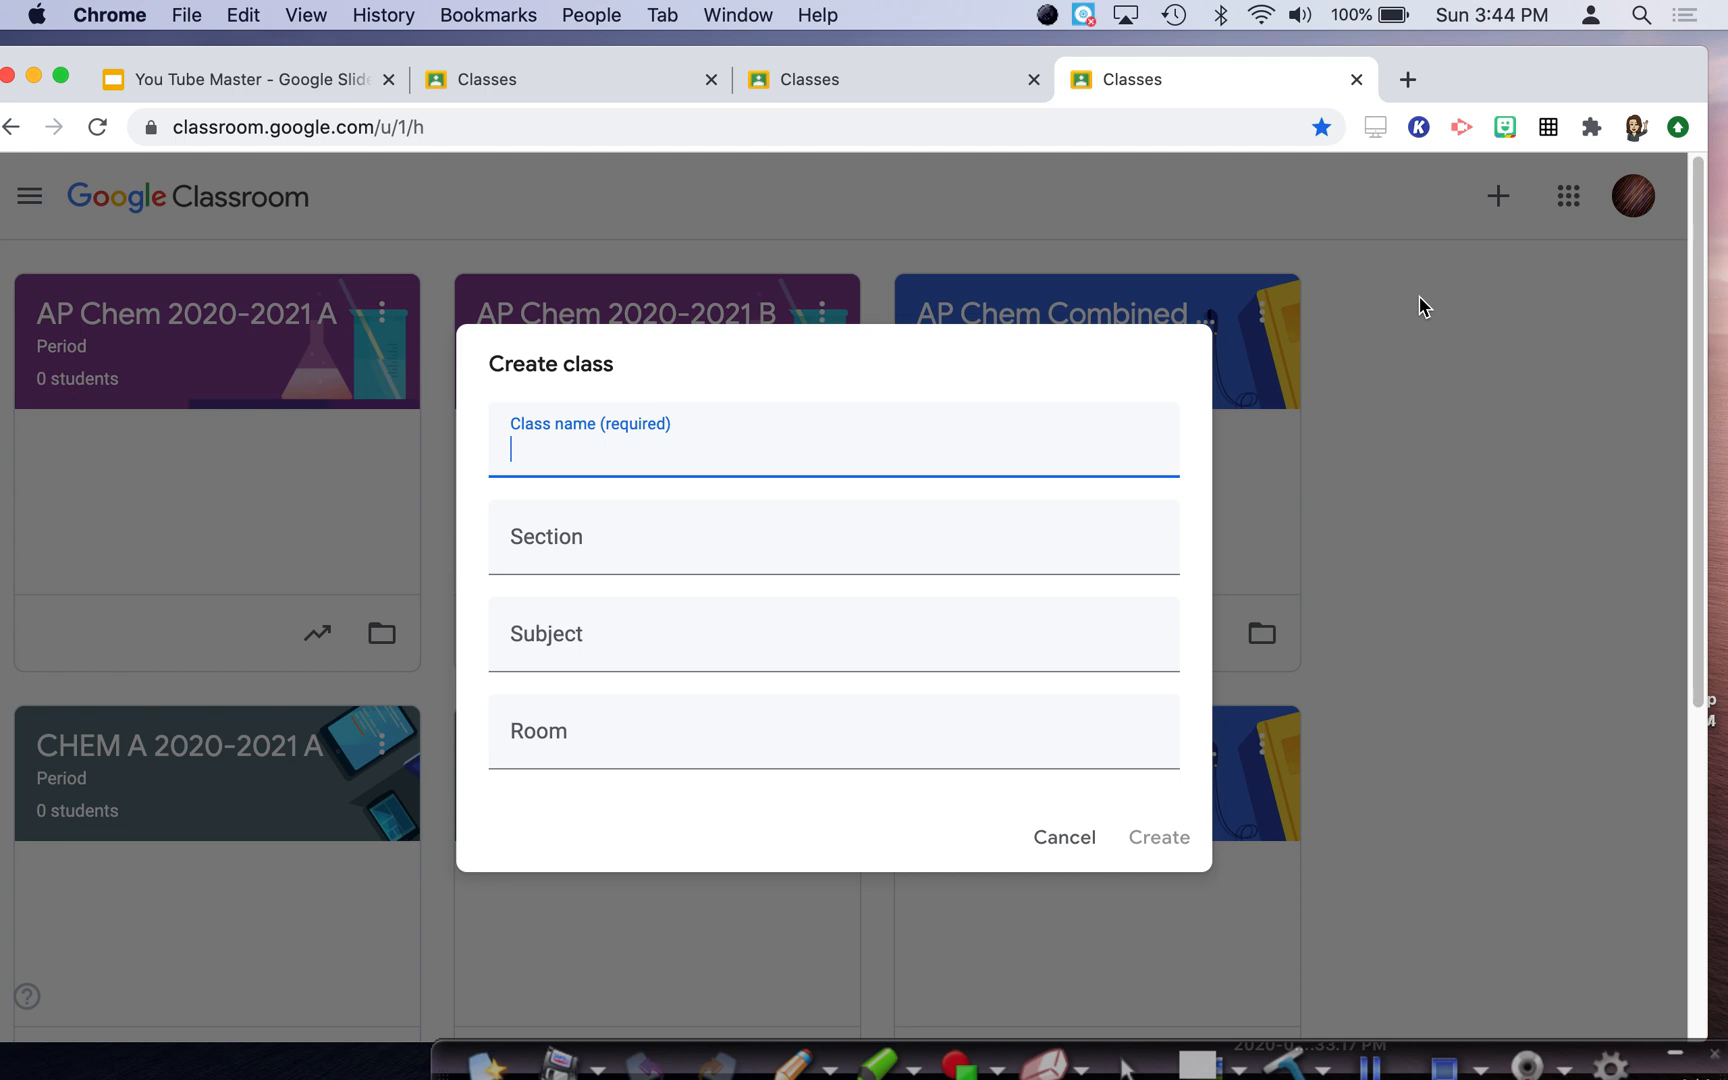
{"action": "type", "text": "Chemistry "}
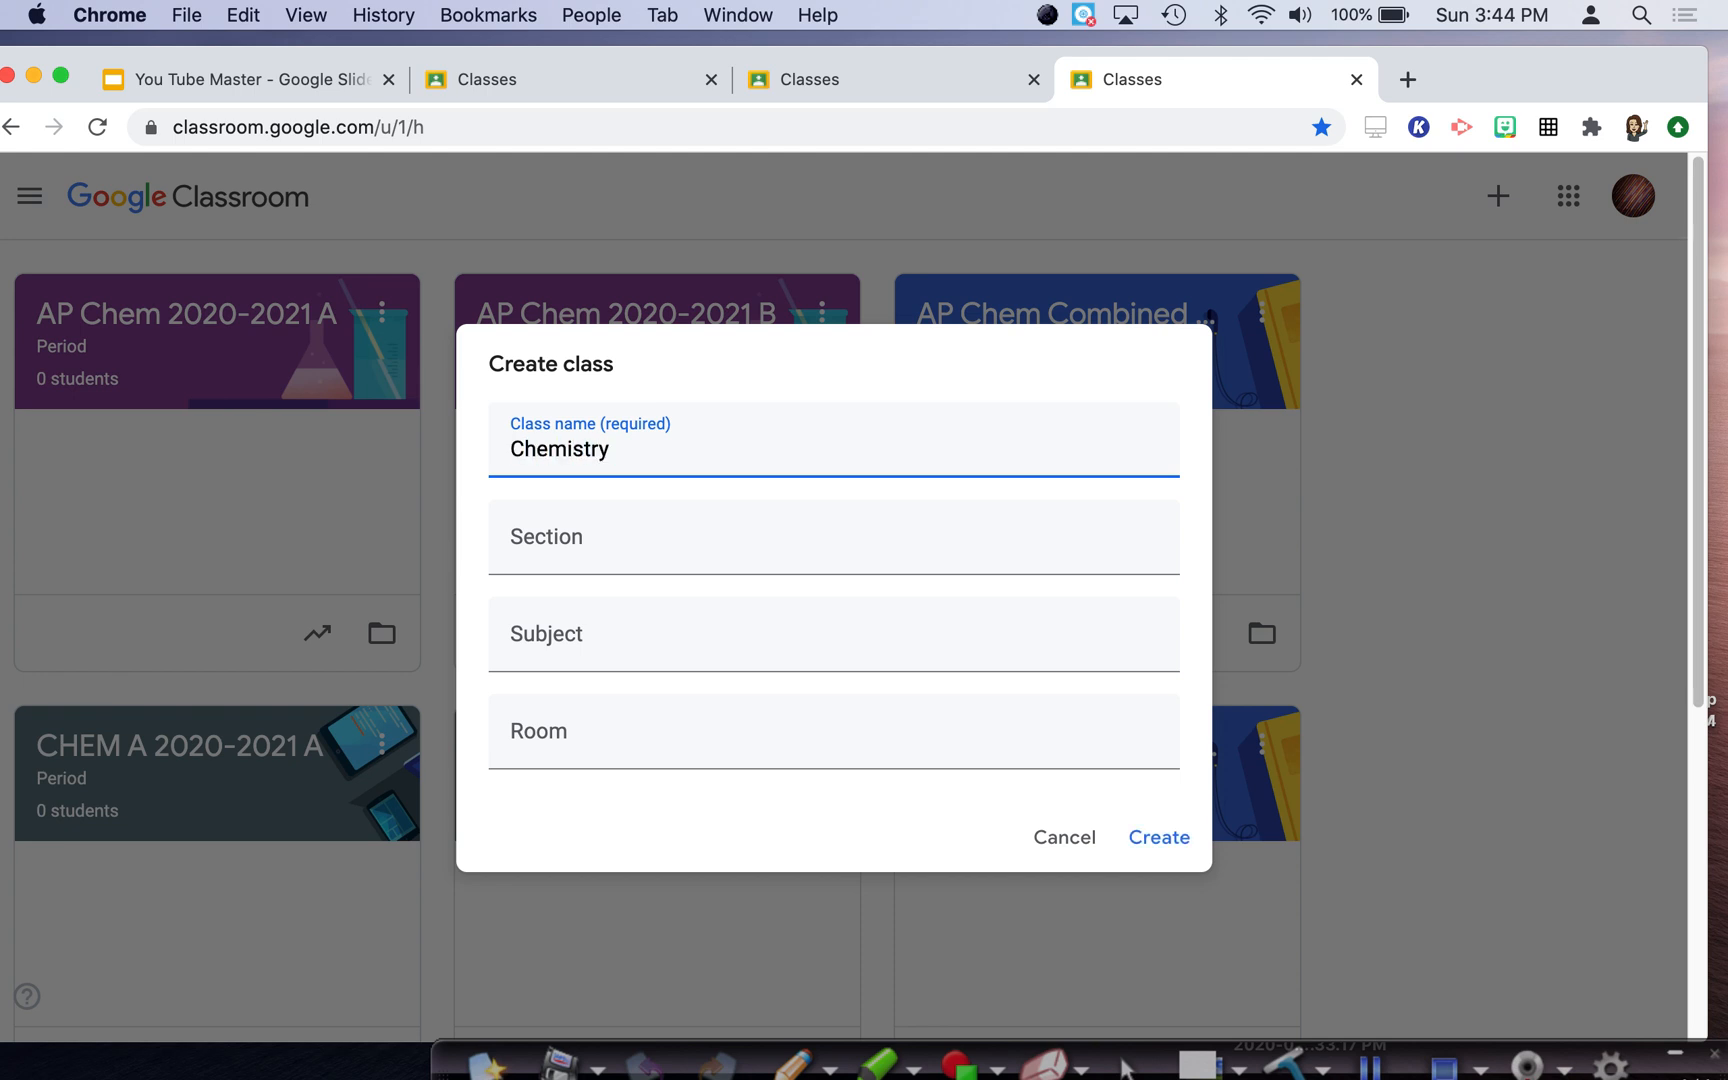
{"action": "type", "text": "H 2020-2021"}
{"action": "left_click", "coordinate": [649, 551]}
{"action": "type", "text": "Period 1"}
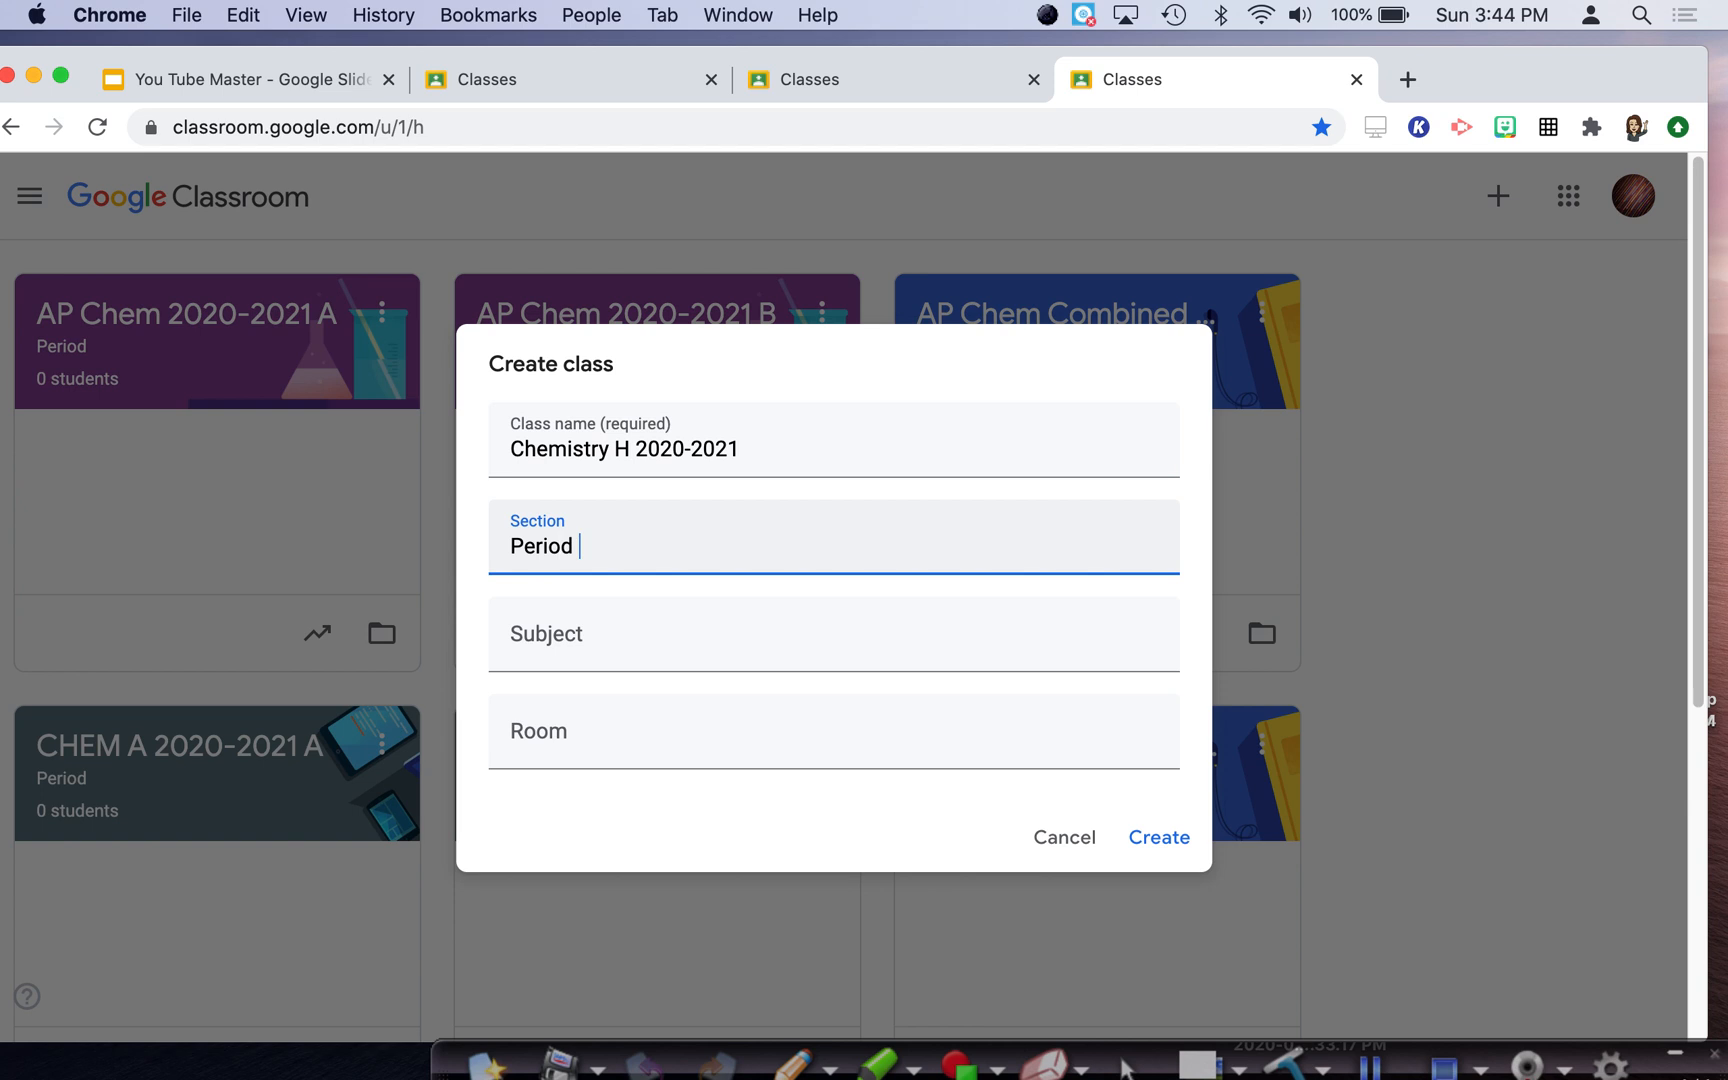
Step: Set the new class's subject to Chemistry and its room to 100
{"action": "left_click", "coordinate": [631, 645]}
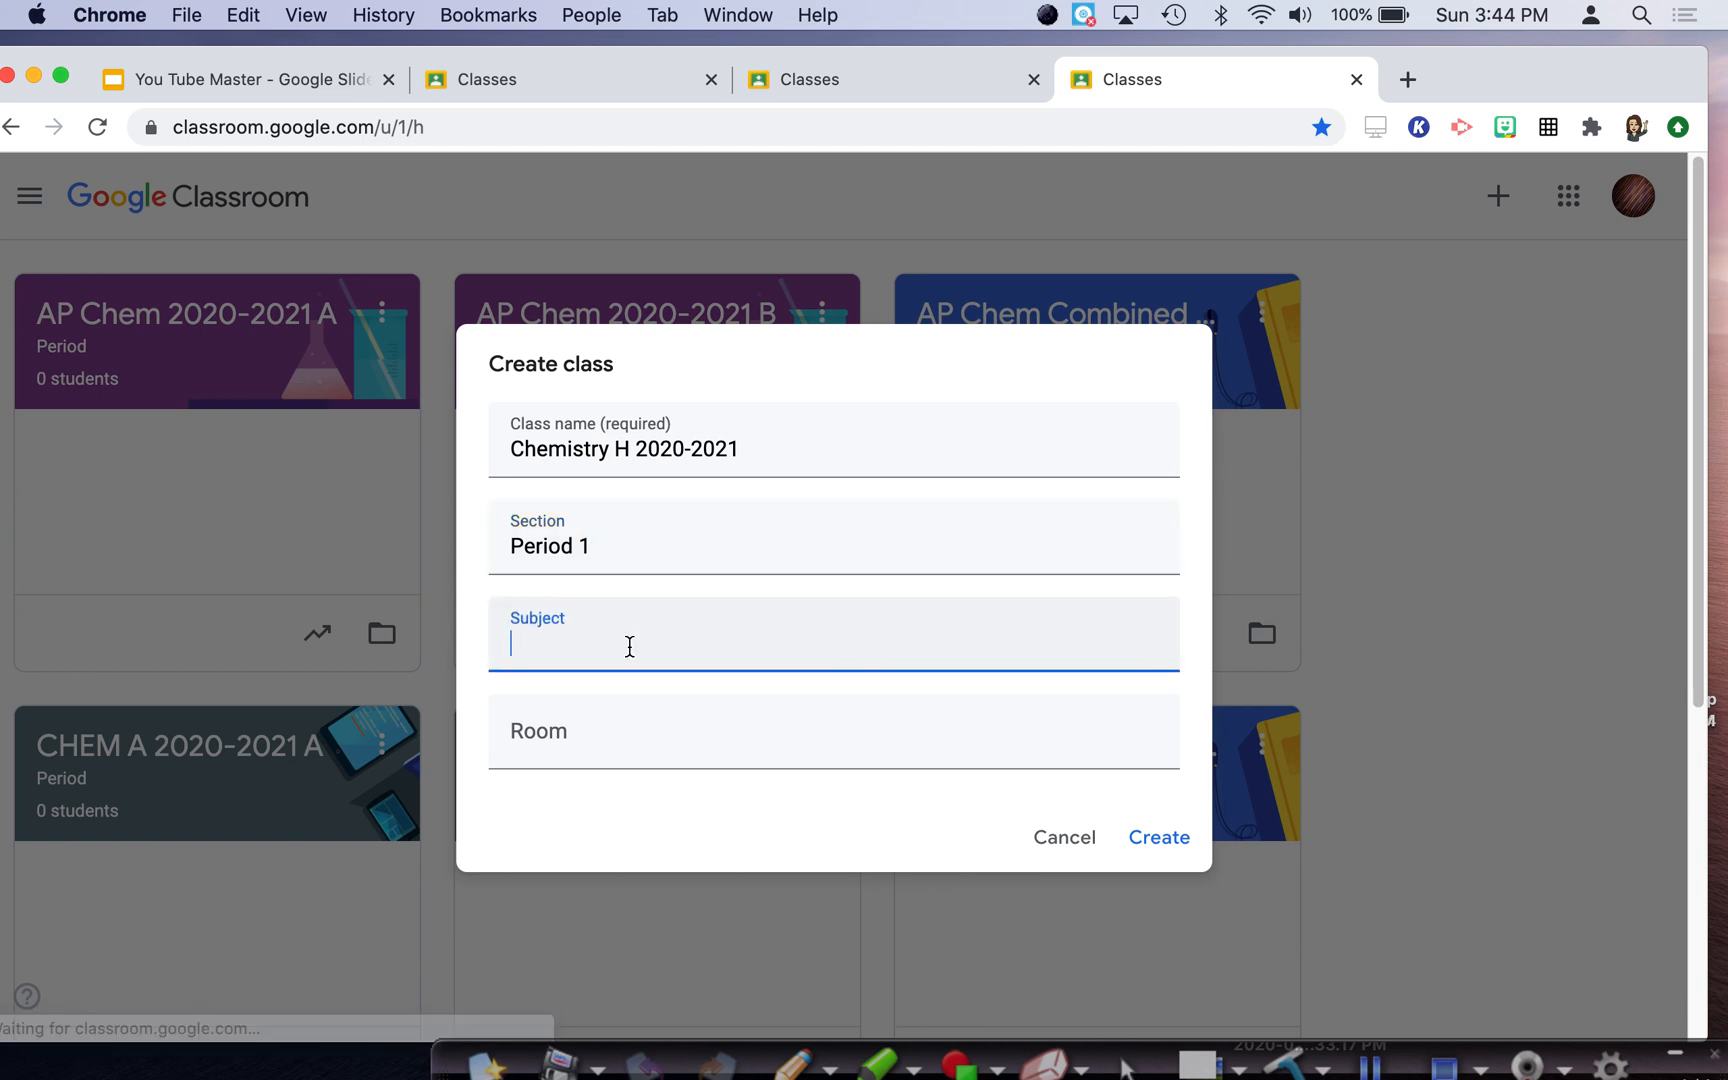
{"action": "type", "text": "Chemi"}
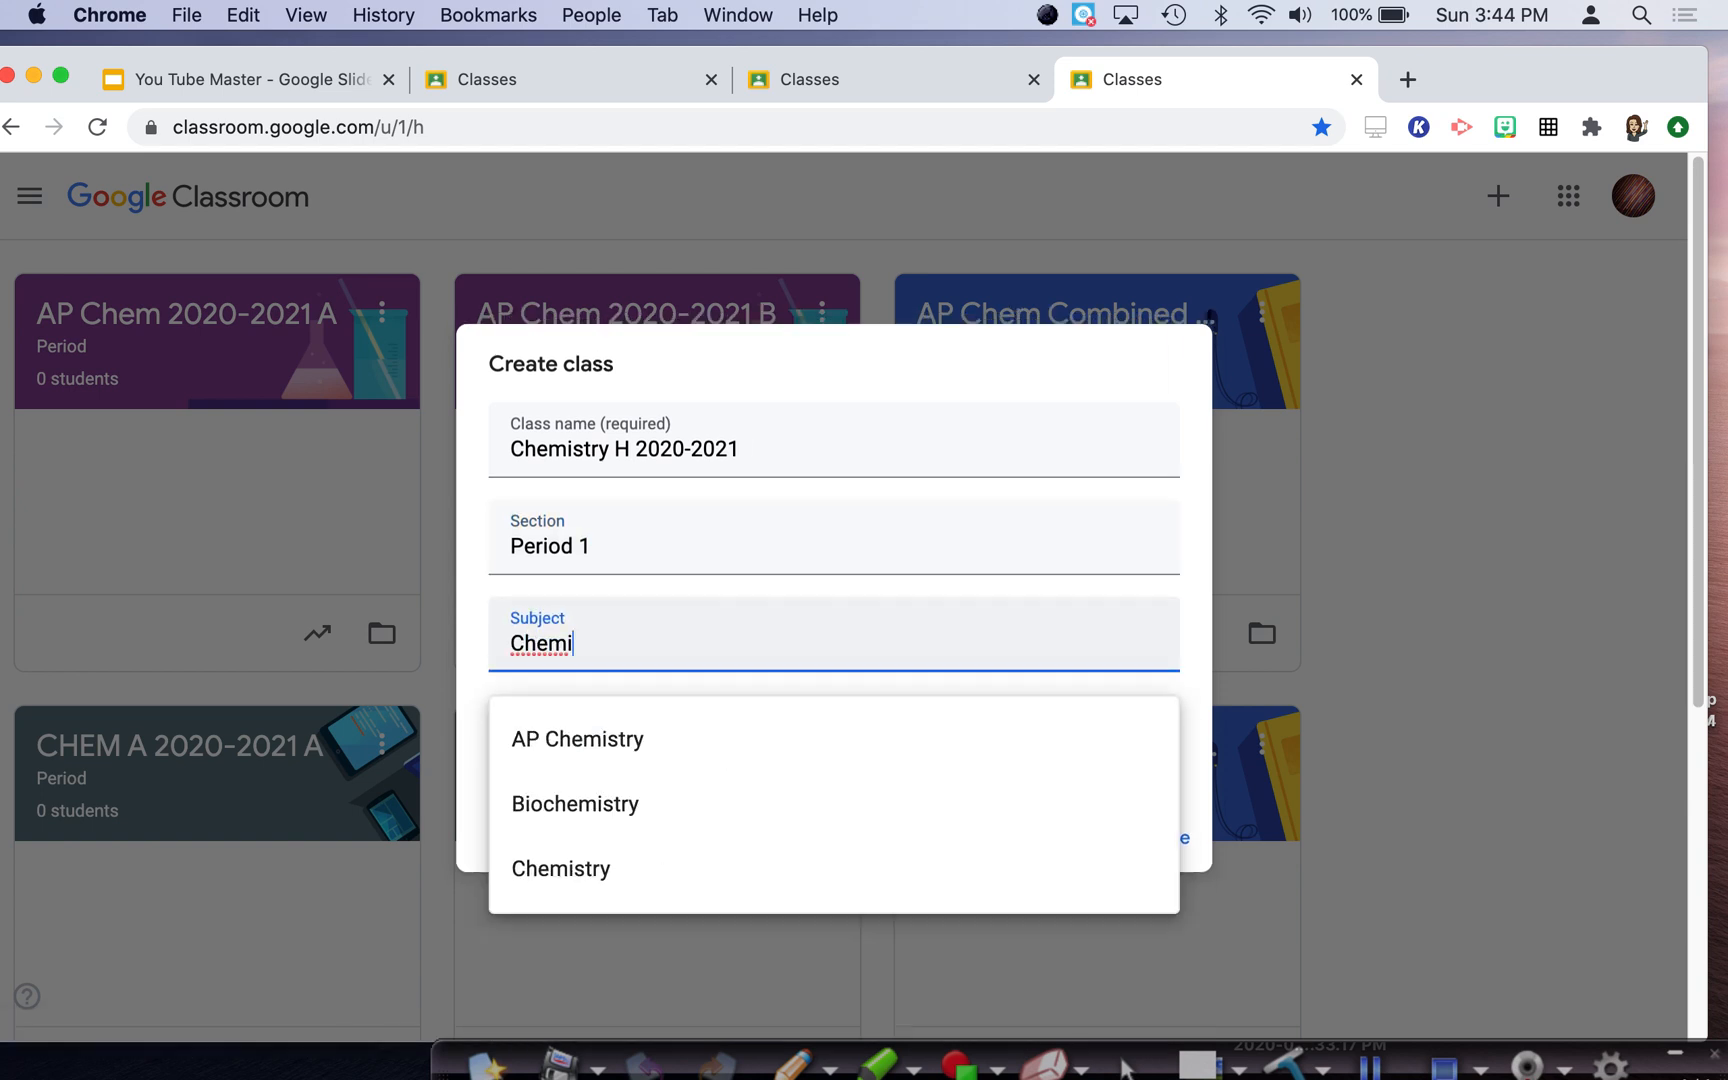
{"action": "left_click", "coordinate": [542, 866]}
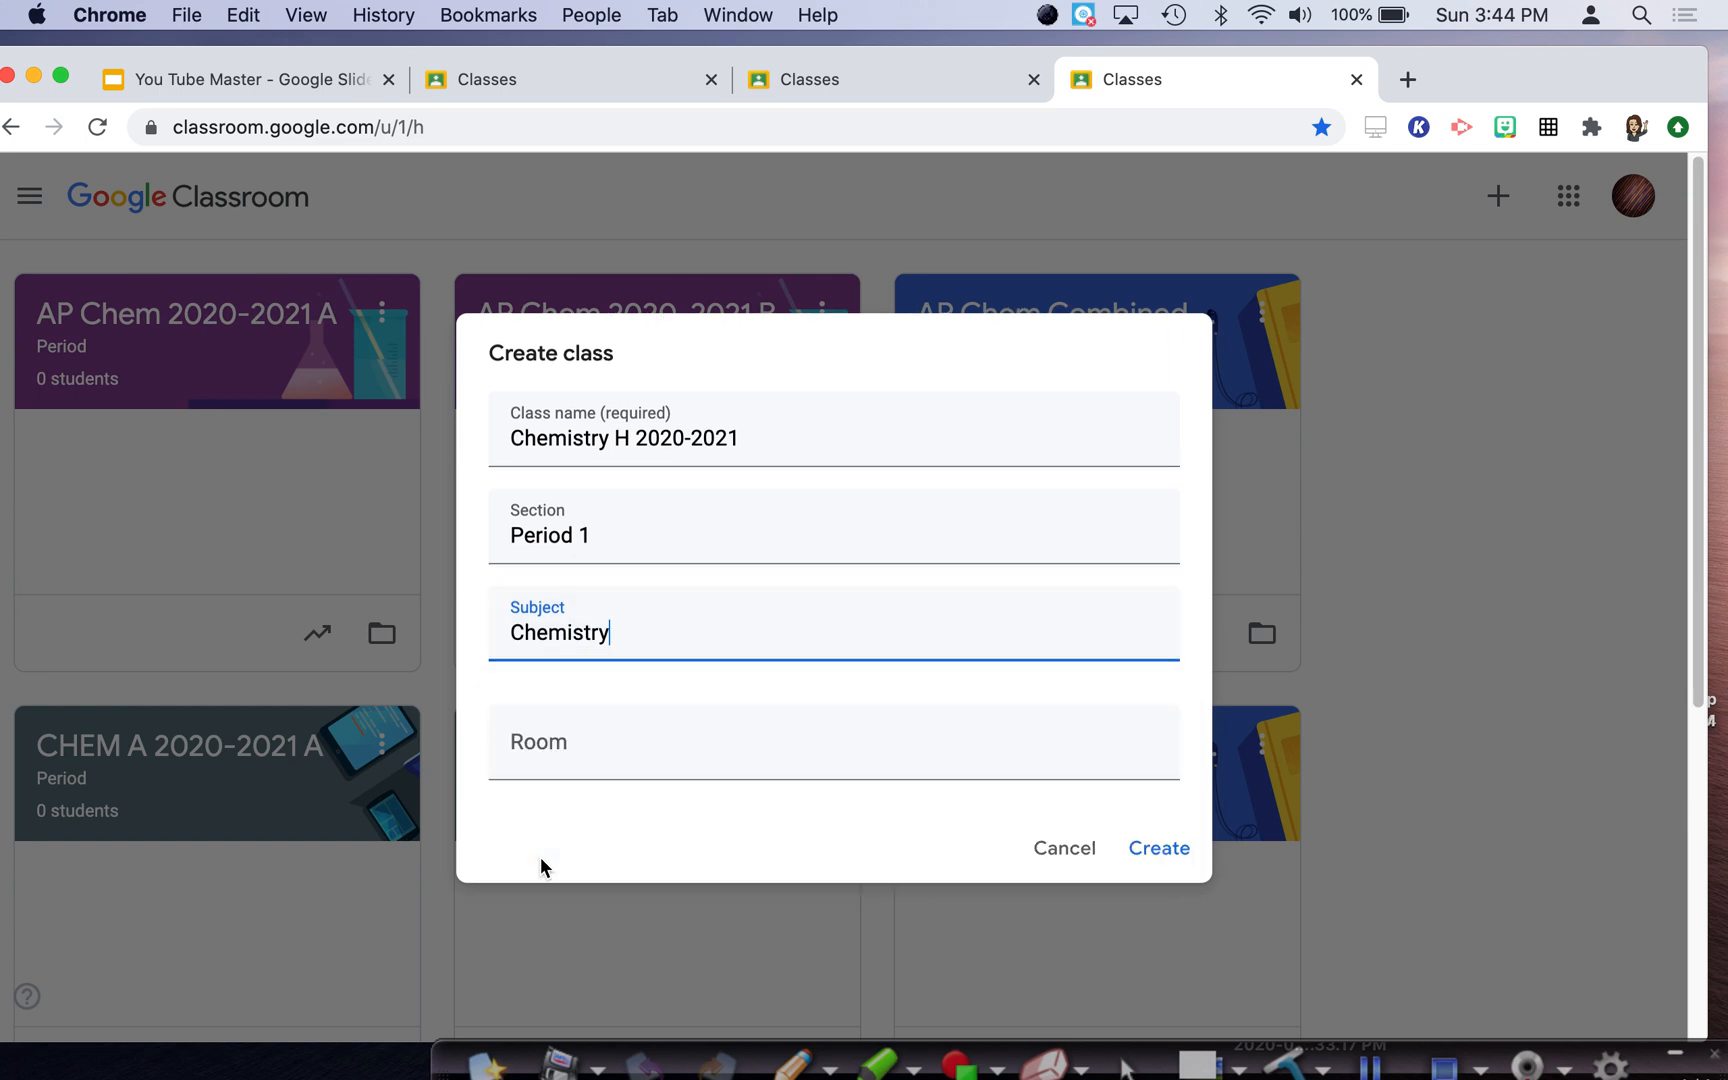
{"action": "left_click", "coordinate": [543, 757]}
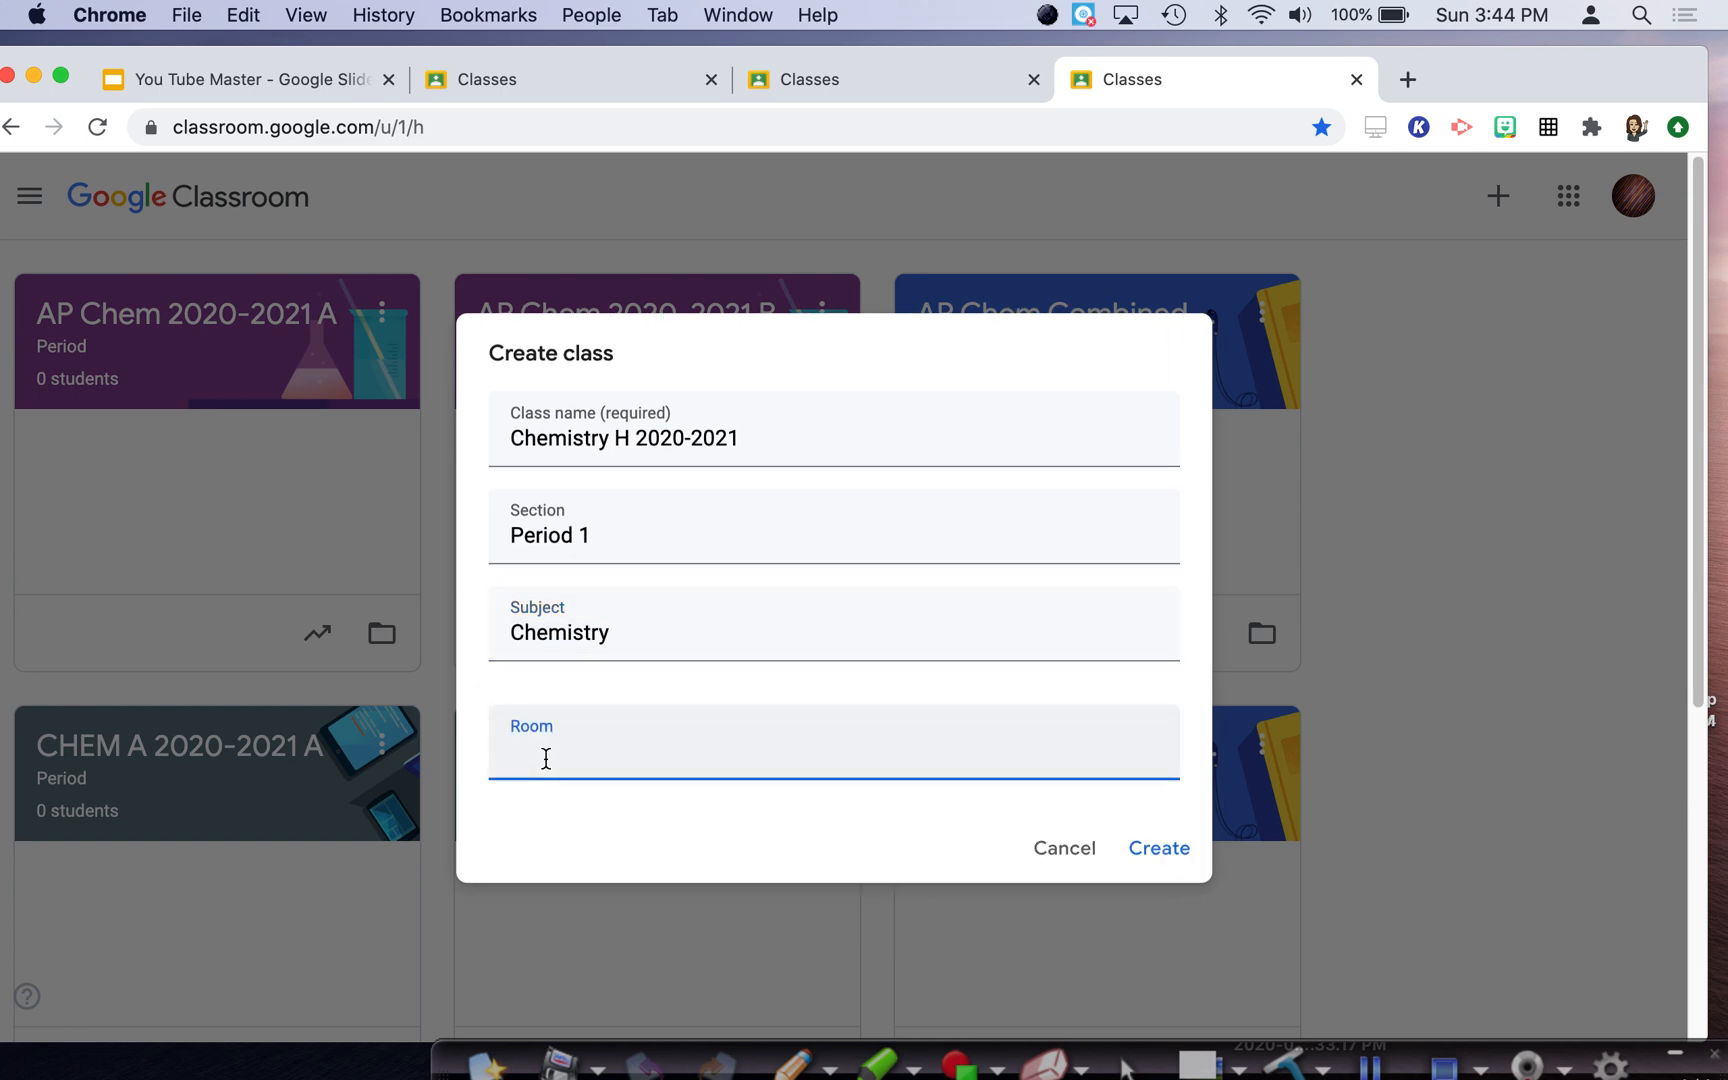
{"action": "type", "text": "100"}
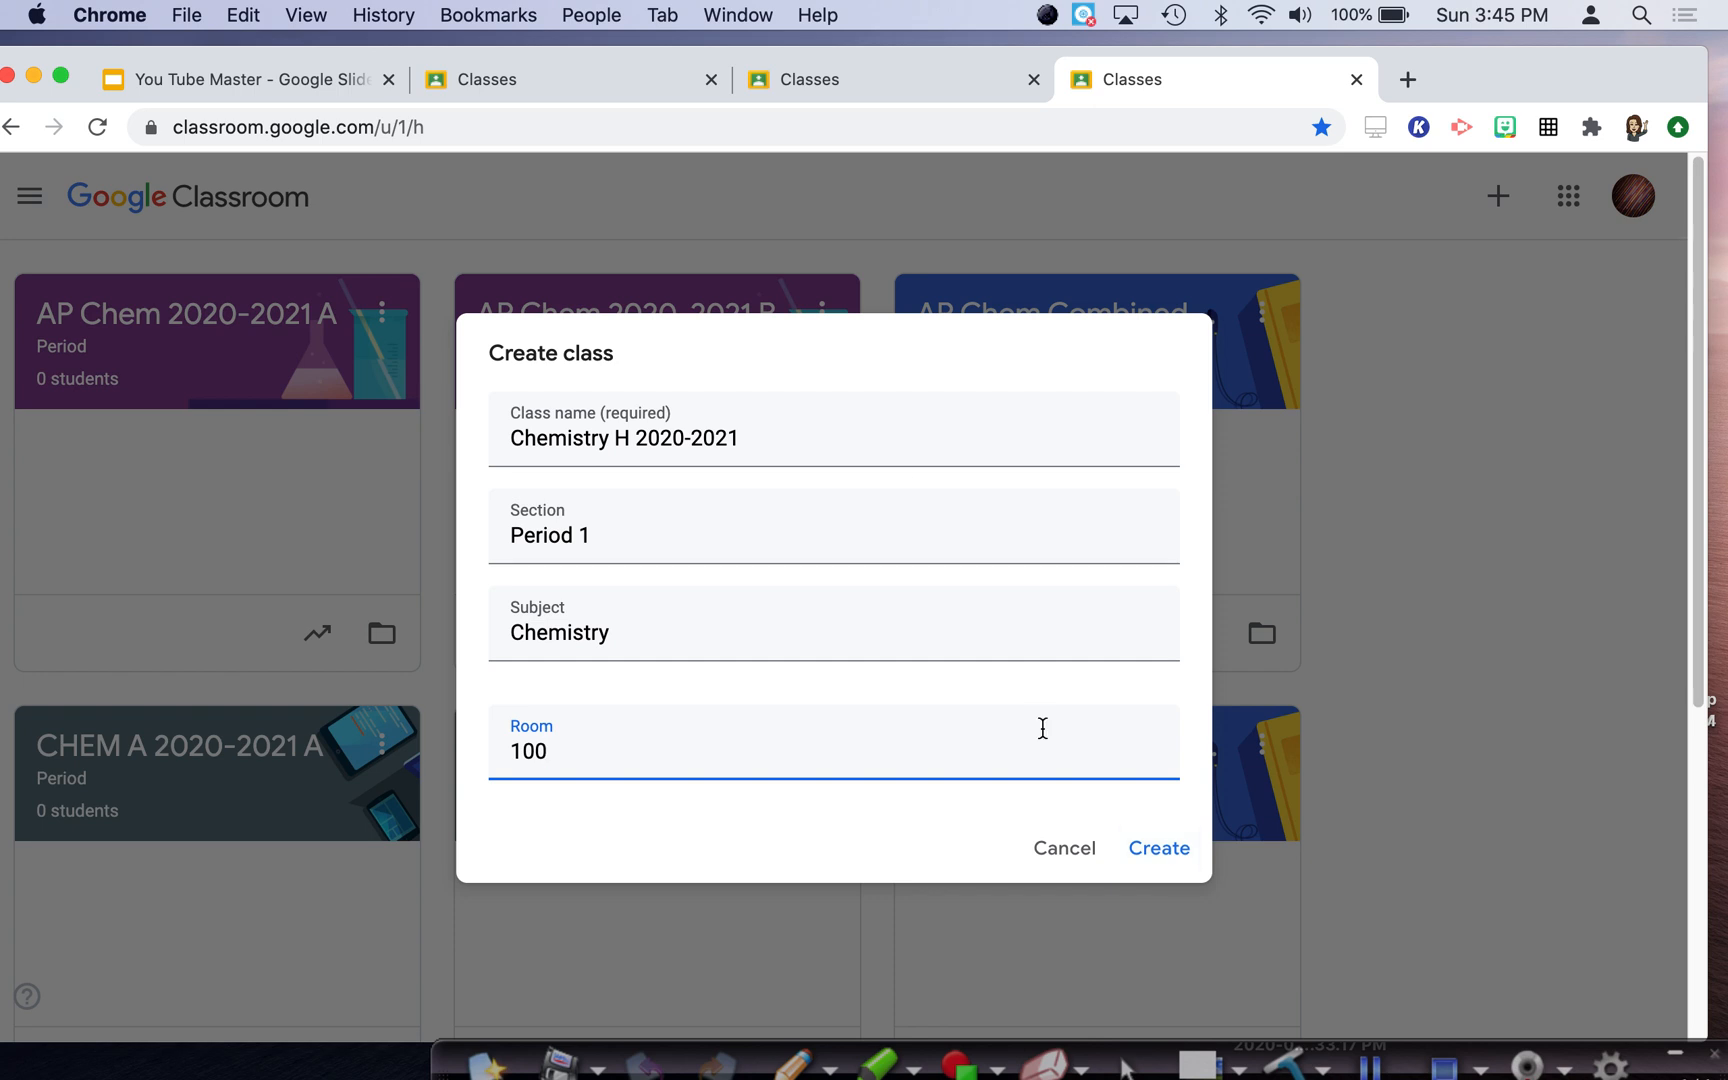
Step: Replace the class name with "Test Class" and create the class
{"action": "left_click", "coordinate": [750, 448]}
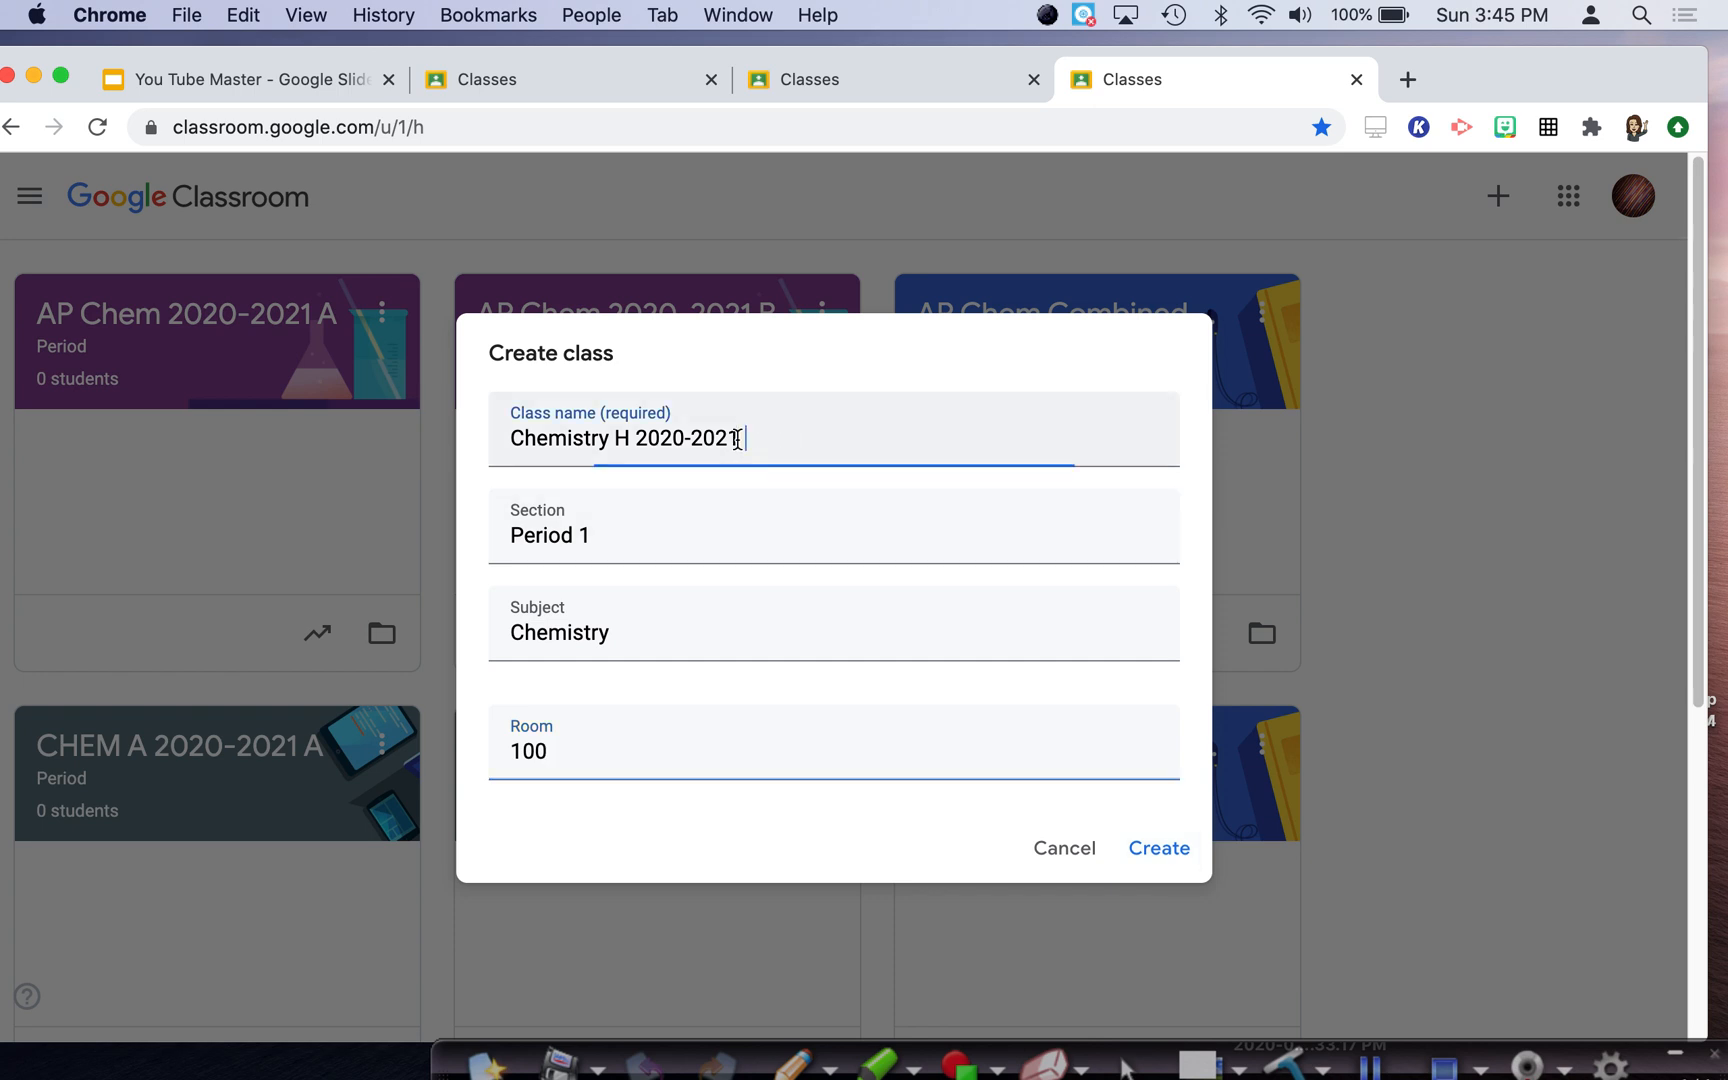
{"action": "left_click_drag", "start_coordinate": [506, 441], "coordinate": [791, 444]}
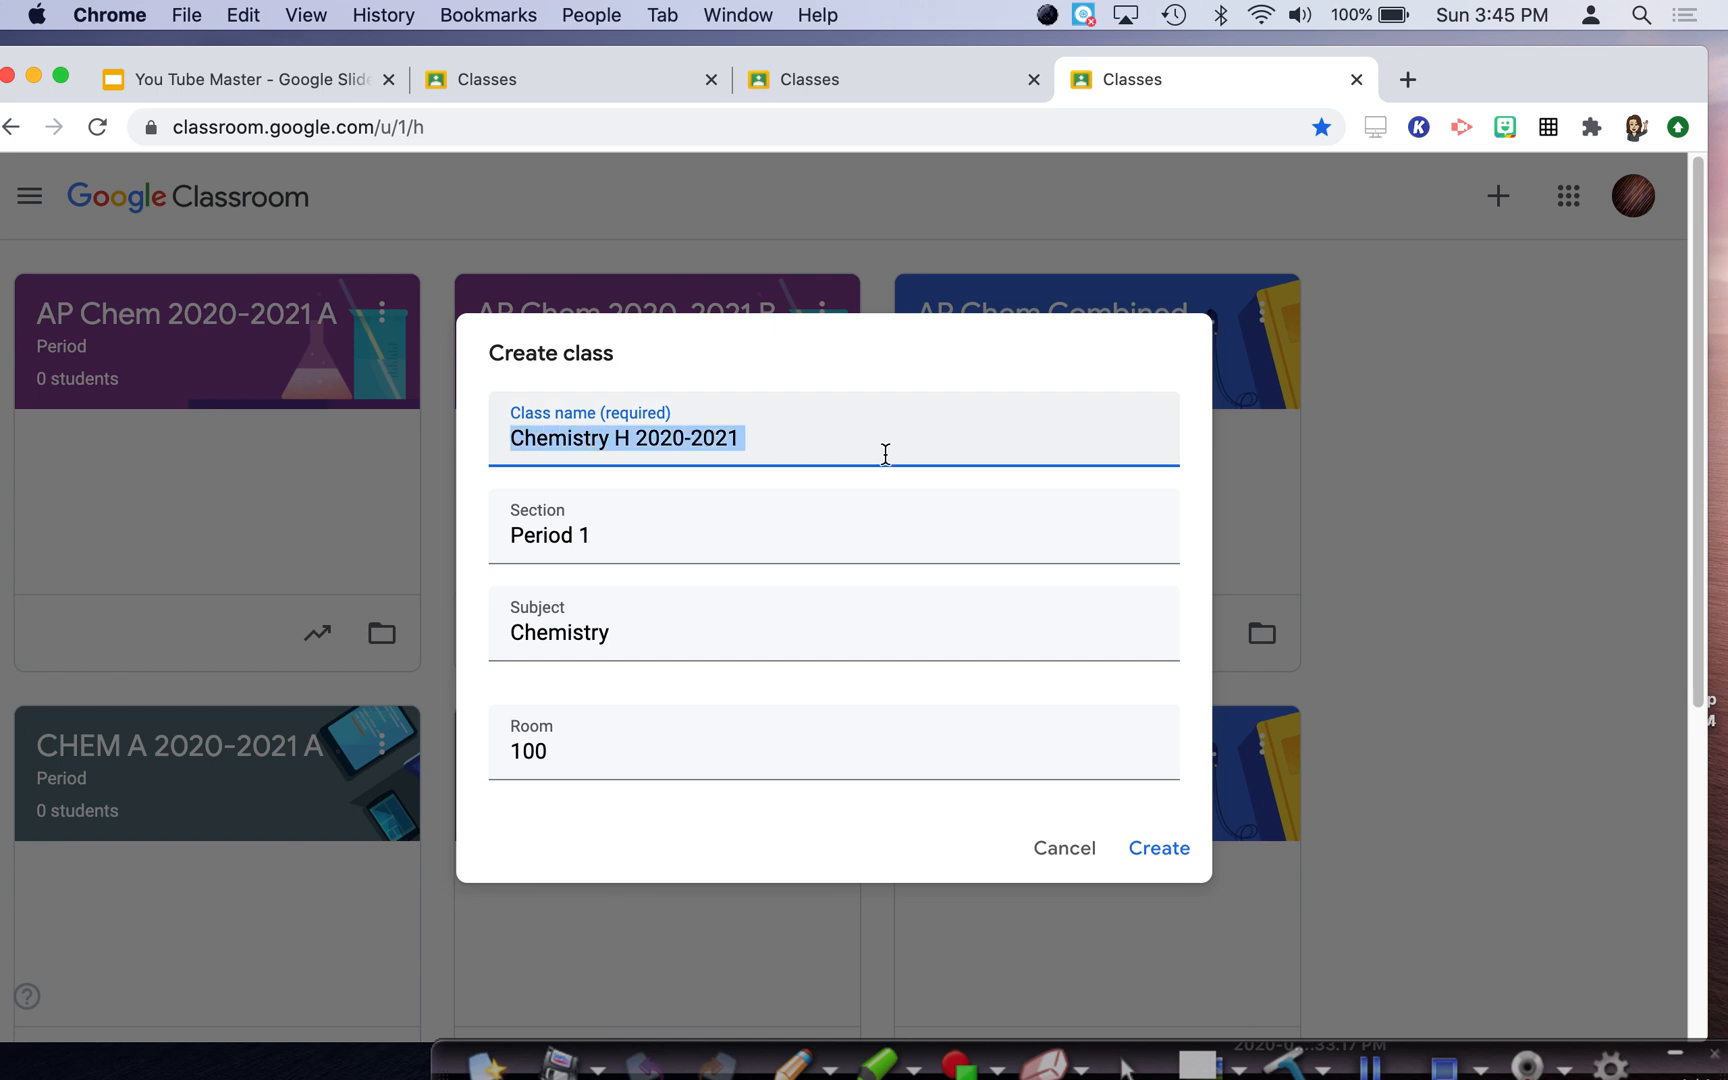
{"action": "type", "text": "Test"}
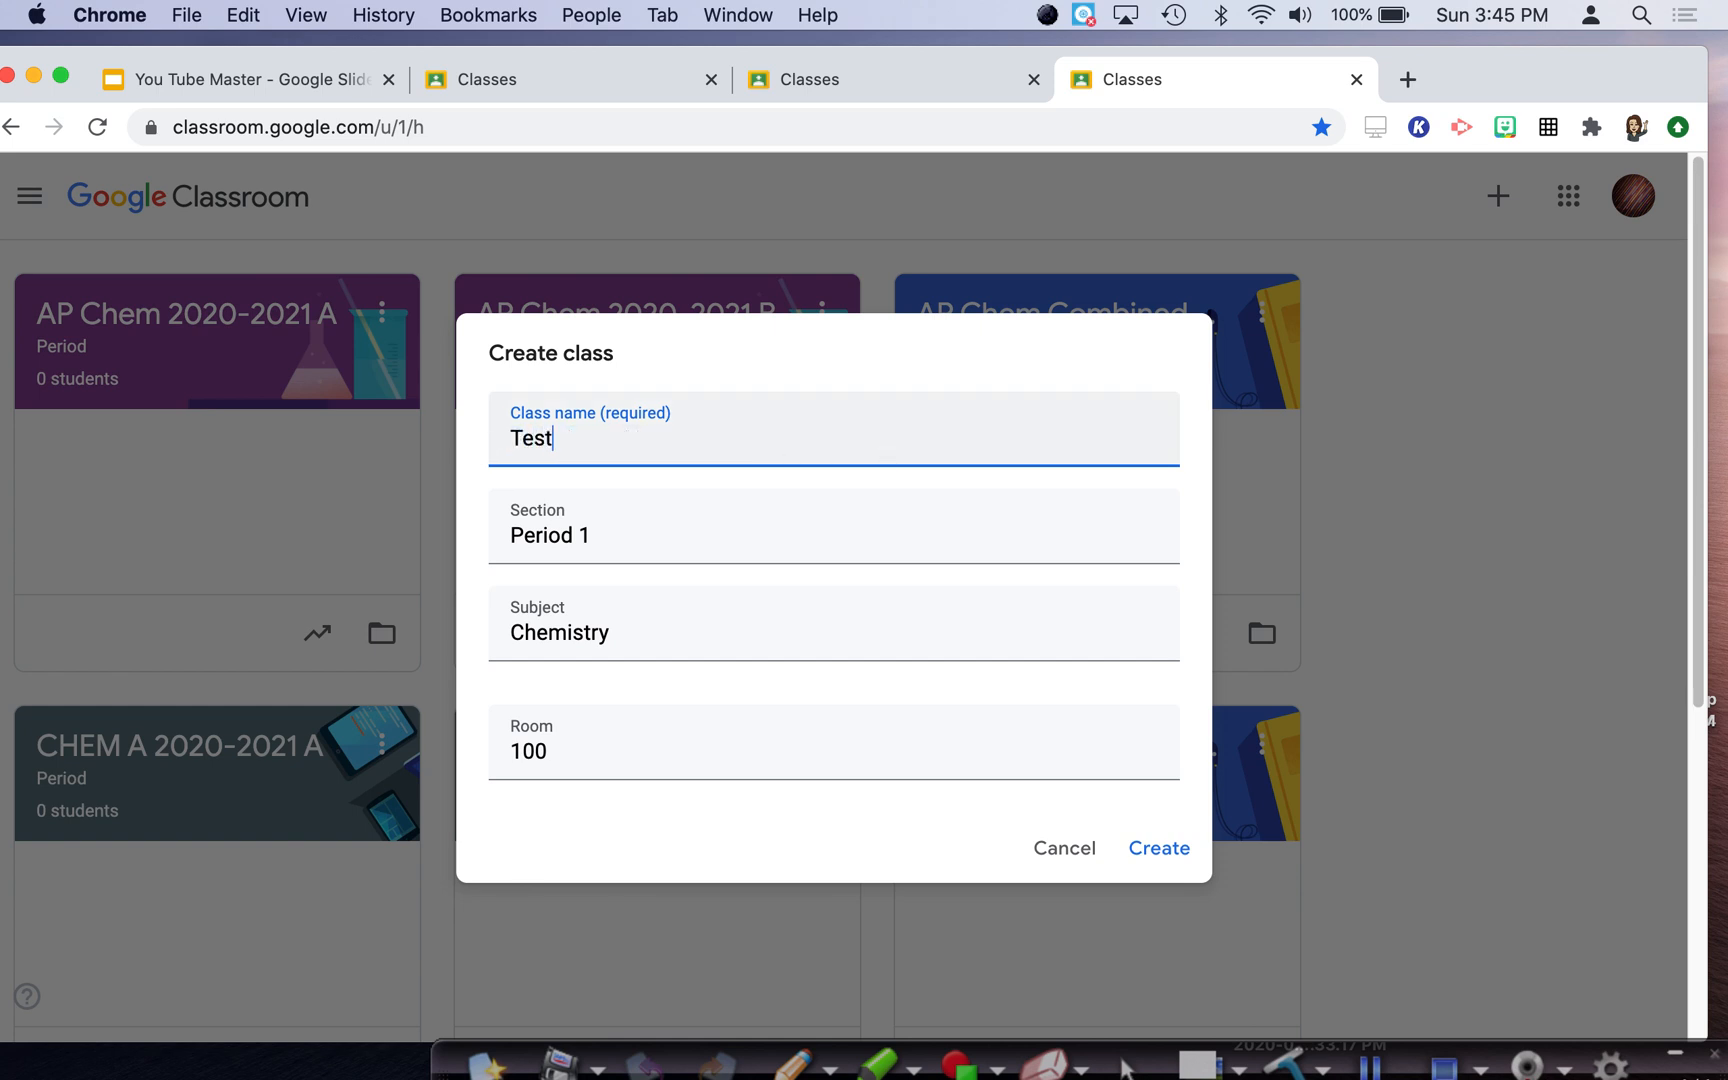
{"action": "type", "text": " Class"}
{"action": "left_click", "coordinate": [1156, 849]}
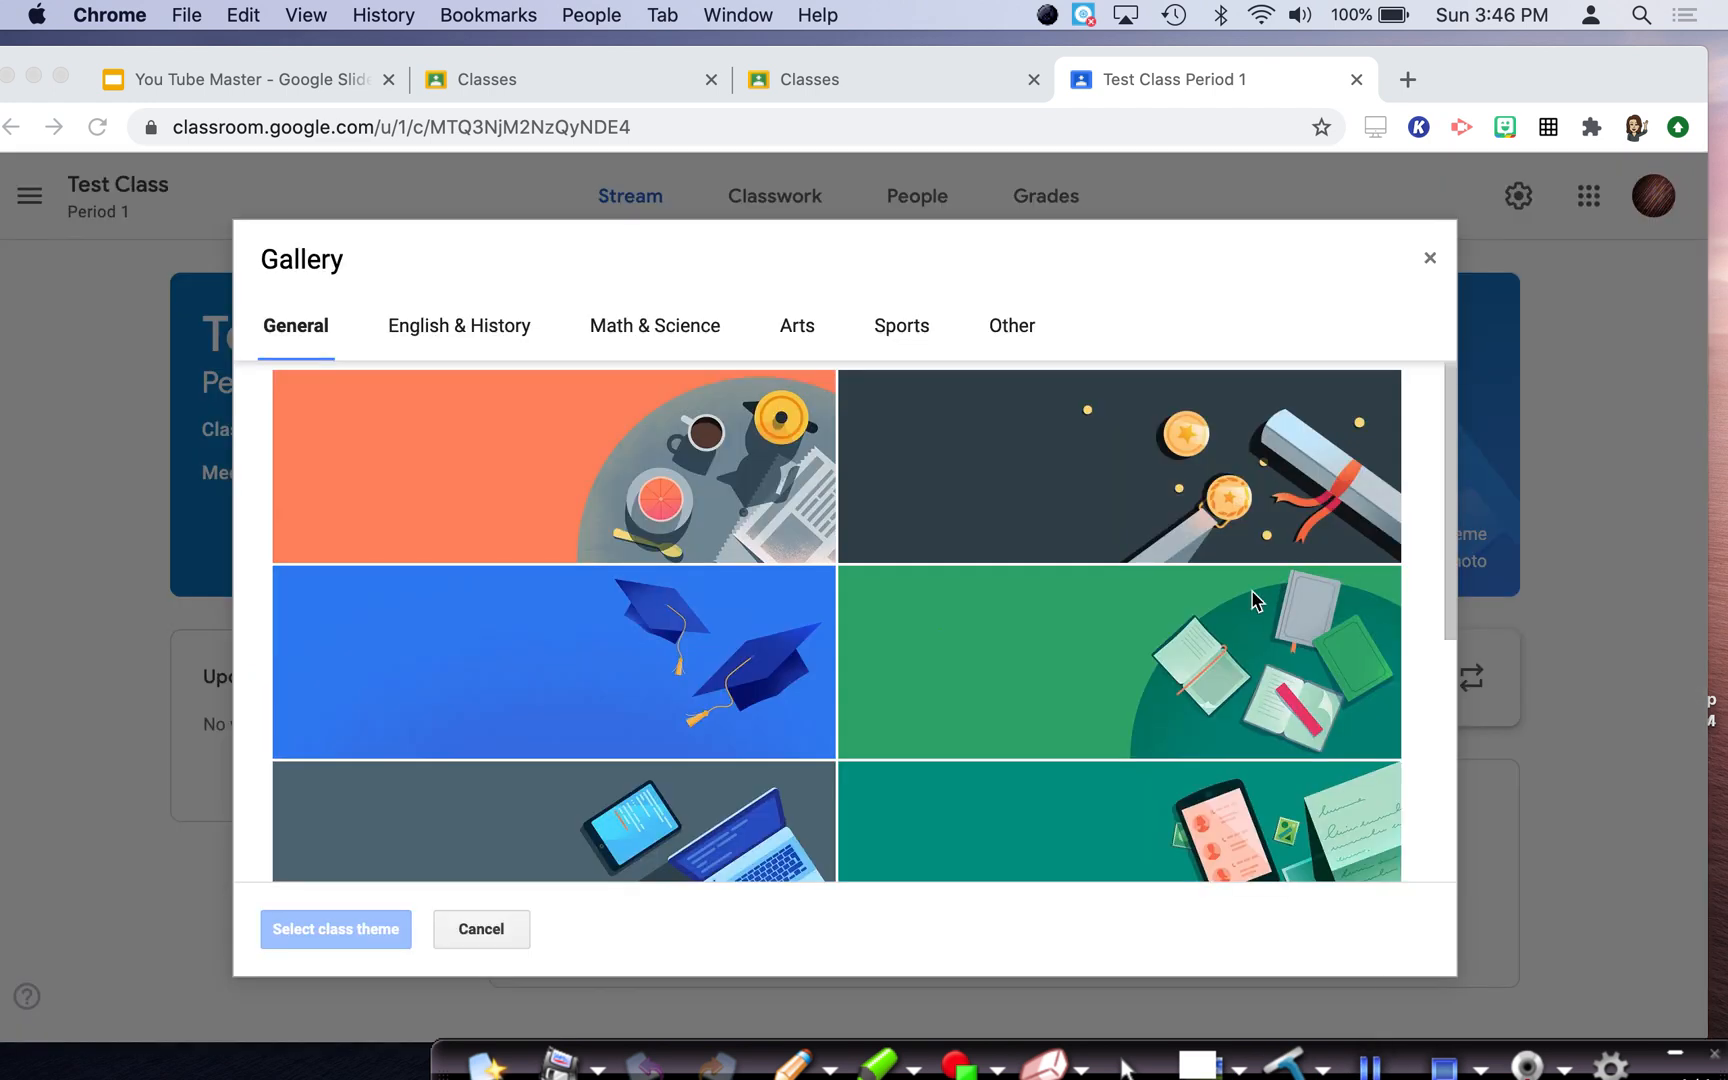
Step: Browse the General, English & History, Math & Science, Arts and Sports categories of the theme gallery
{"action": "scroll", "coordinate": [1254, 598], "scroll_direction": "down", "scroll_amount": 5}
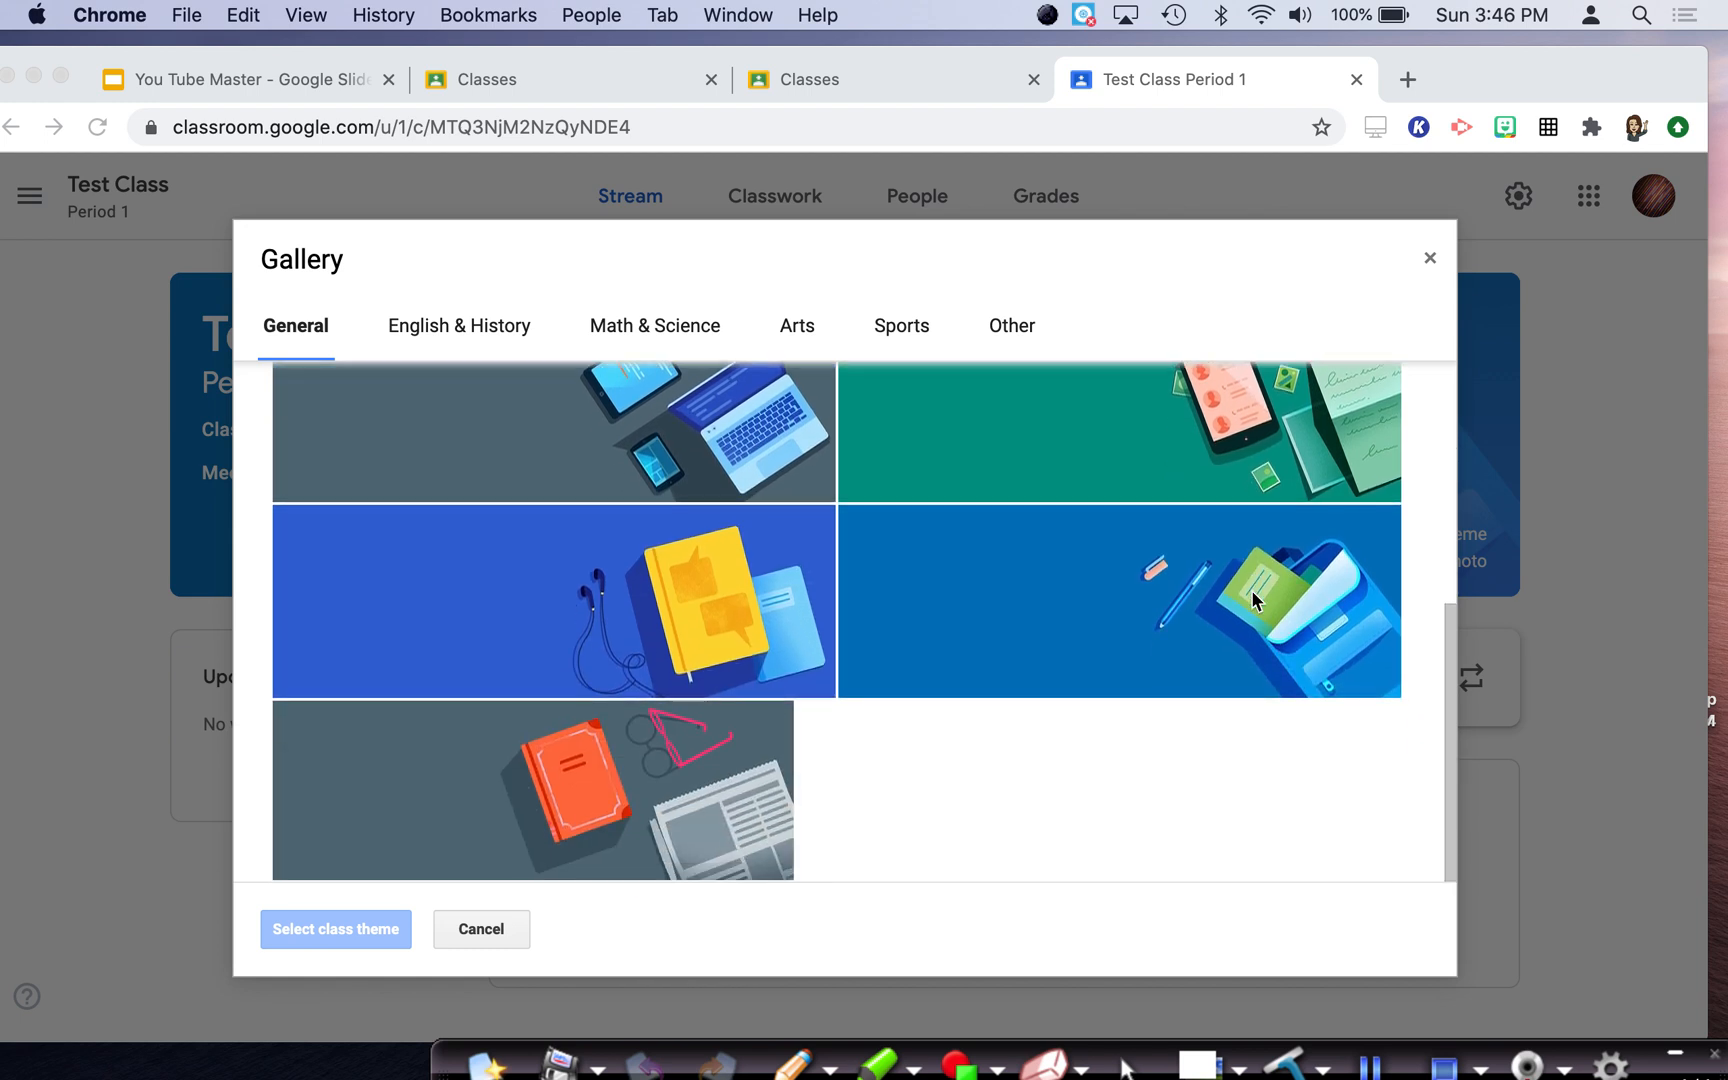
{"action": "left_click", "coordinate": [474, 322]}
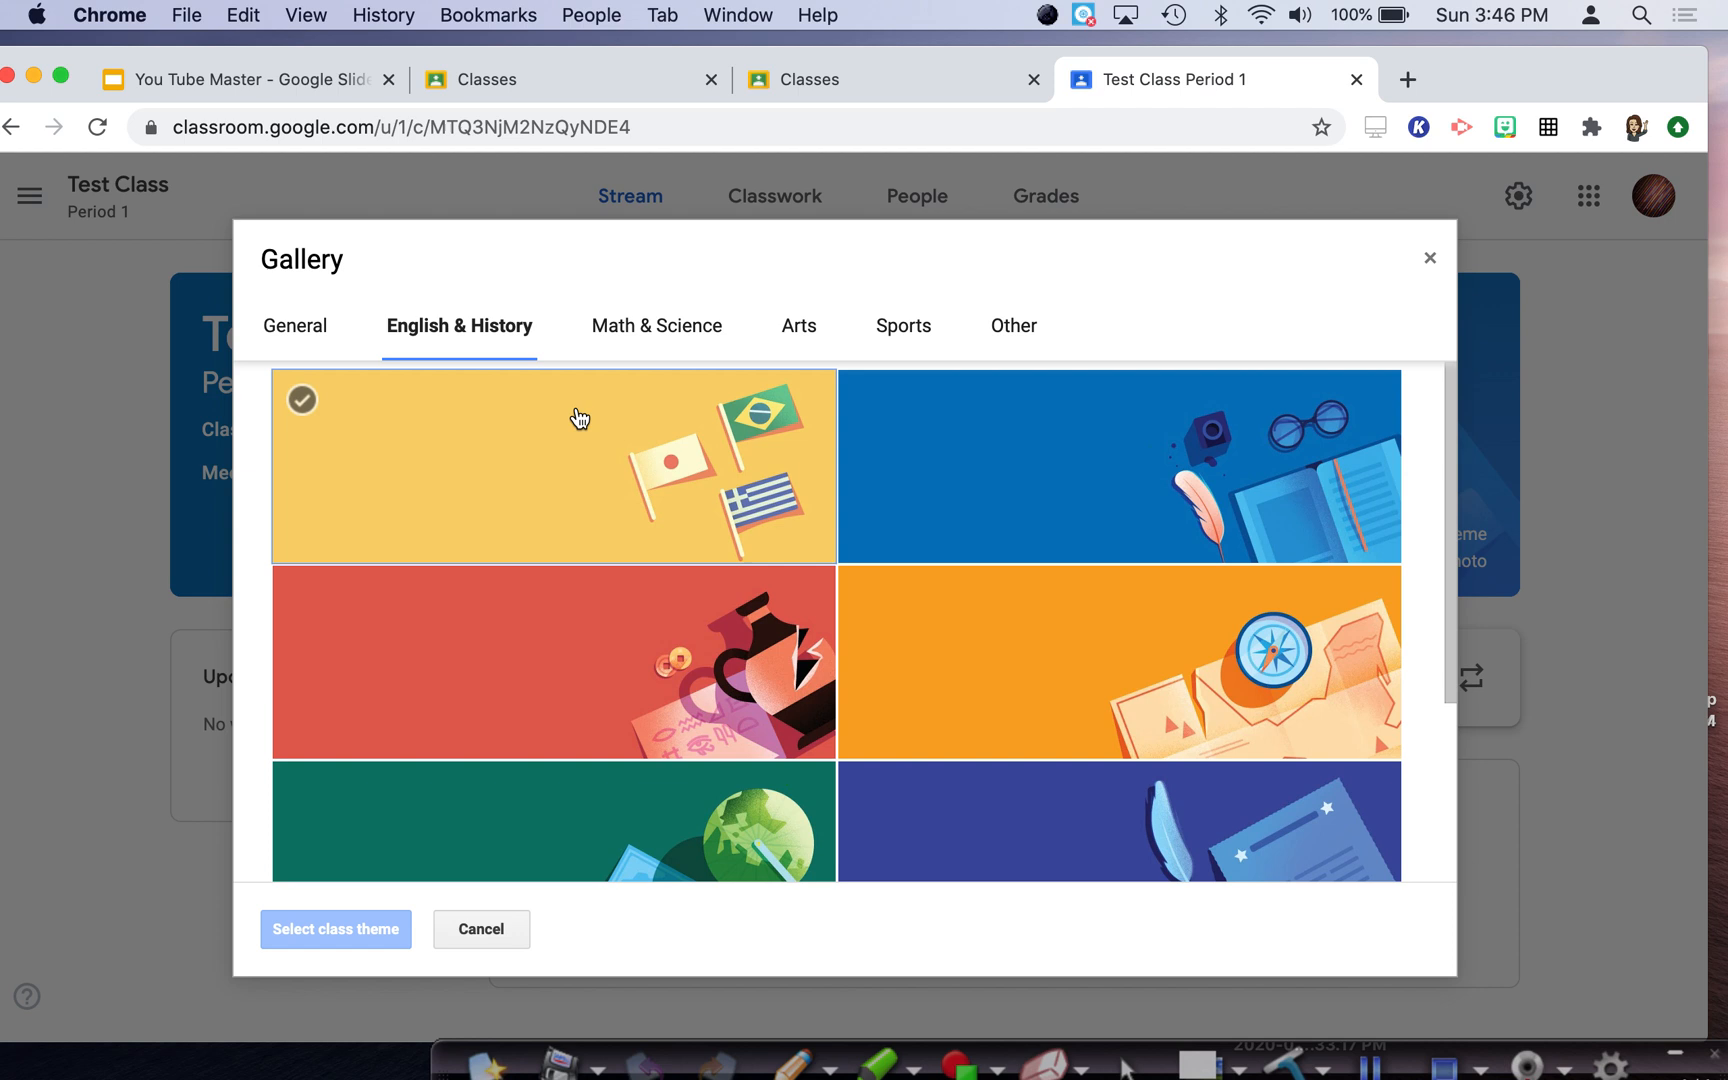
{"action": "left_click", "coordinate": [641, 322]}
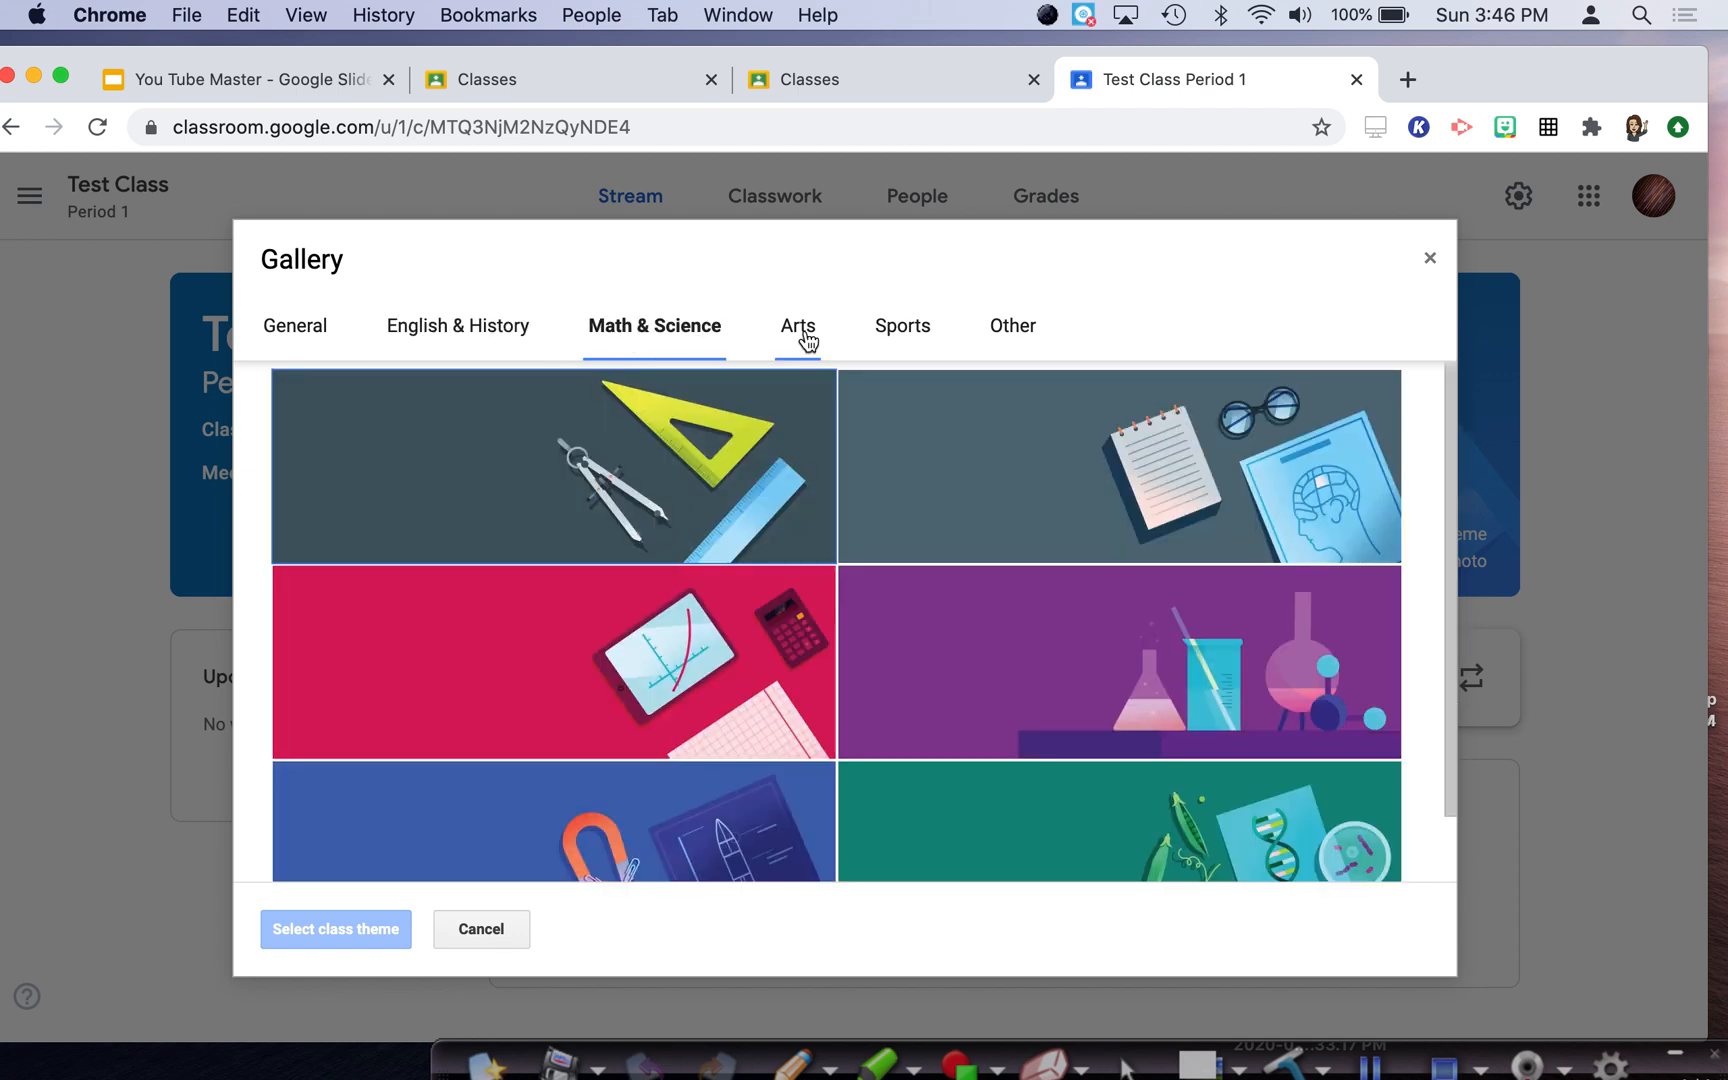
{"action": "left_click", "coordinate": [808, 338]}
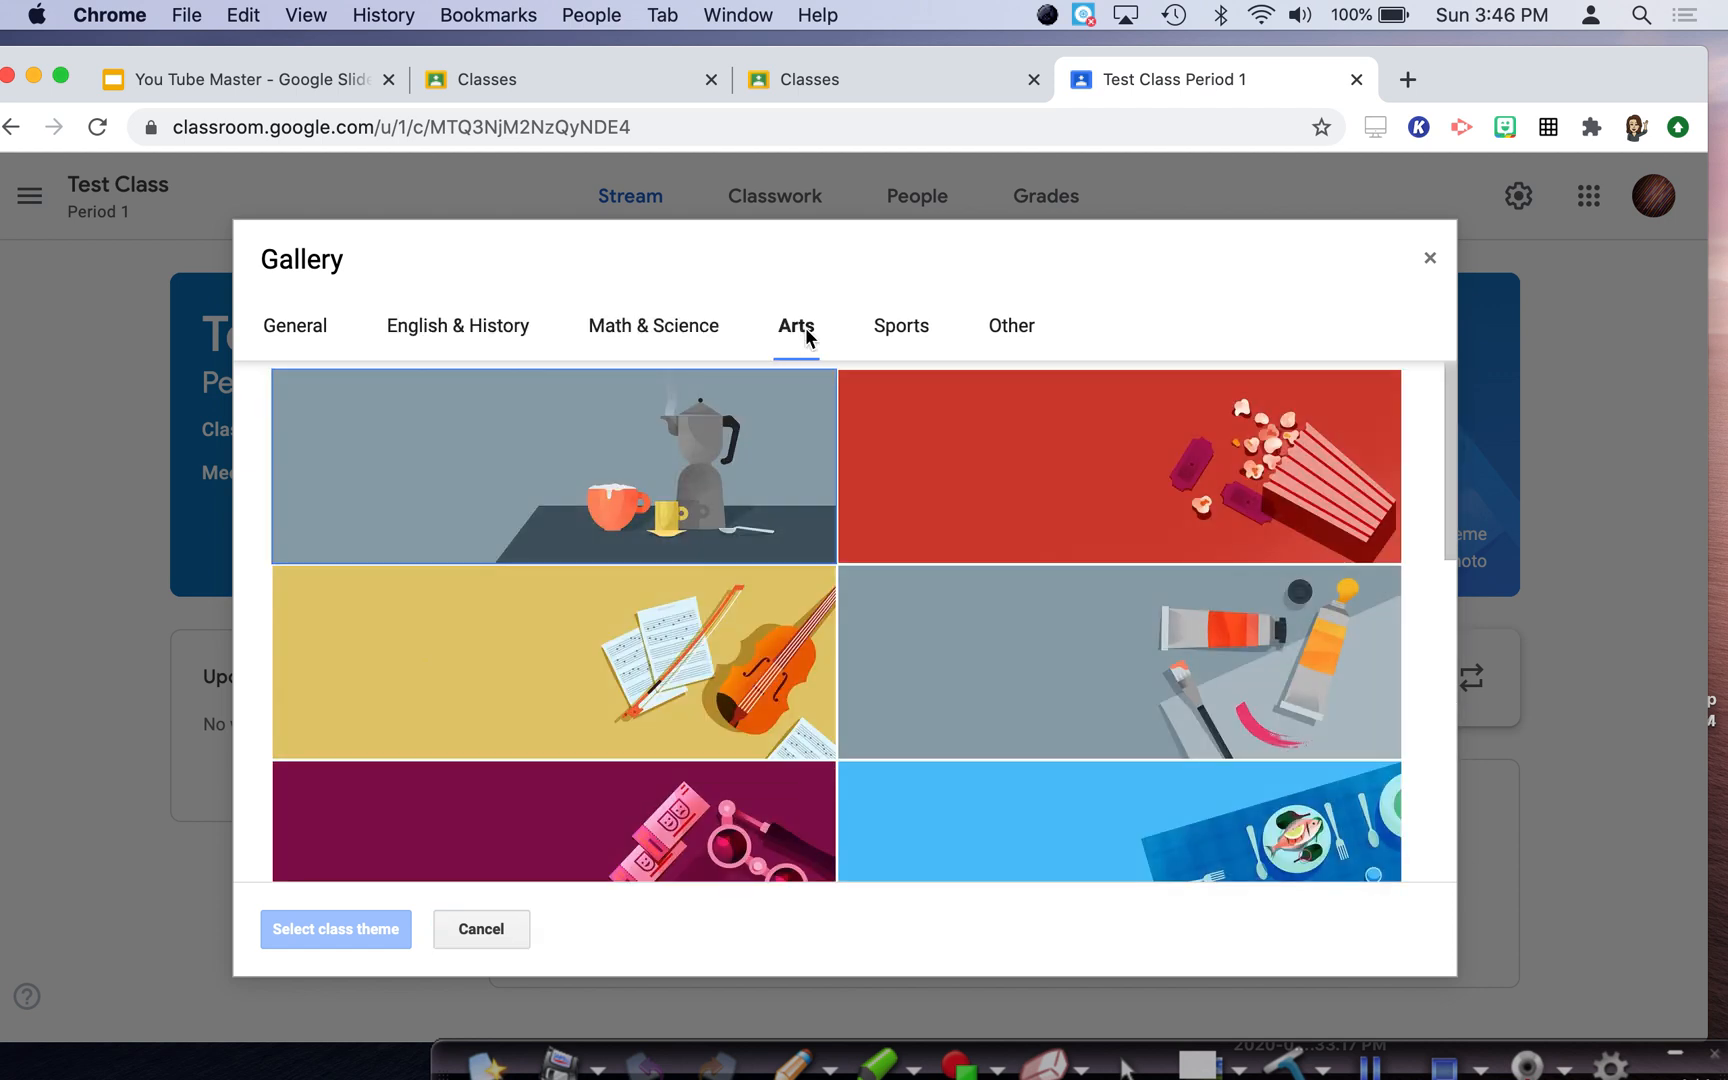
{"action": "left_click", "coordinate": [925, 325]}
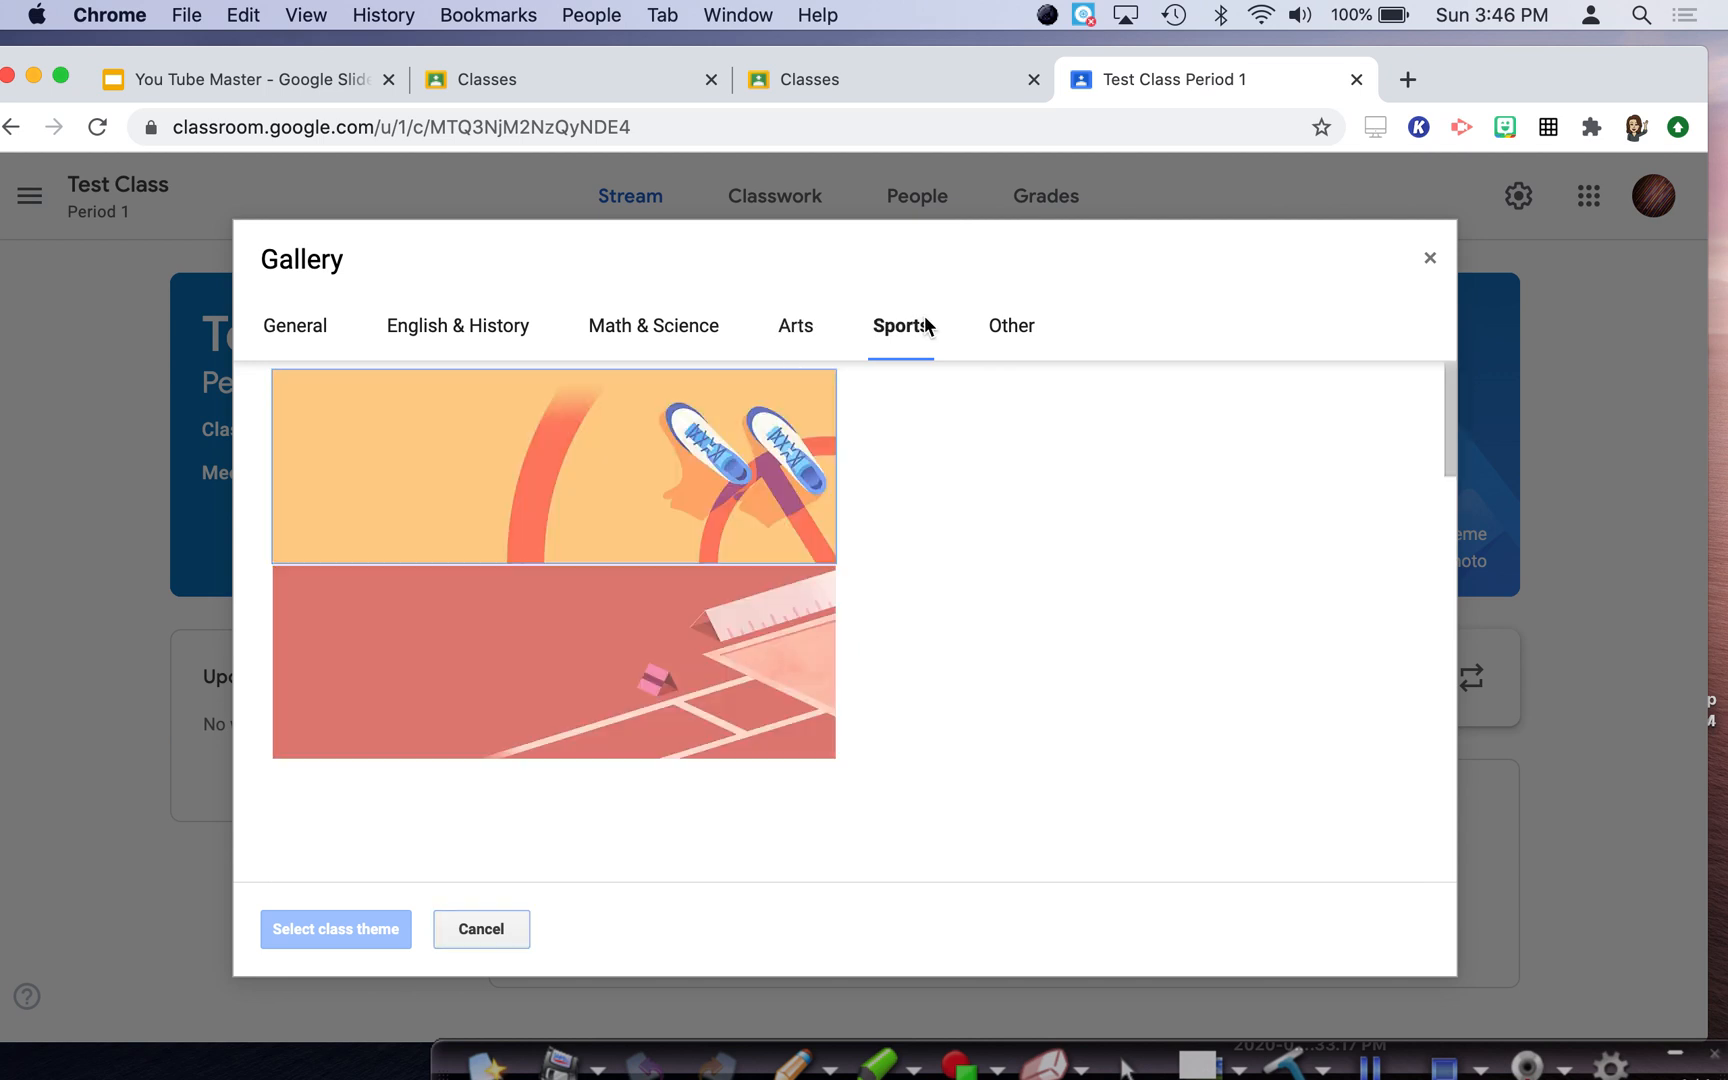
Step: Apply the purple theme with the orange yarn ball and needles from the Other category to the class
{"action": "left_click", "coordinate": [1022, 334]}
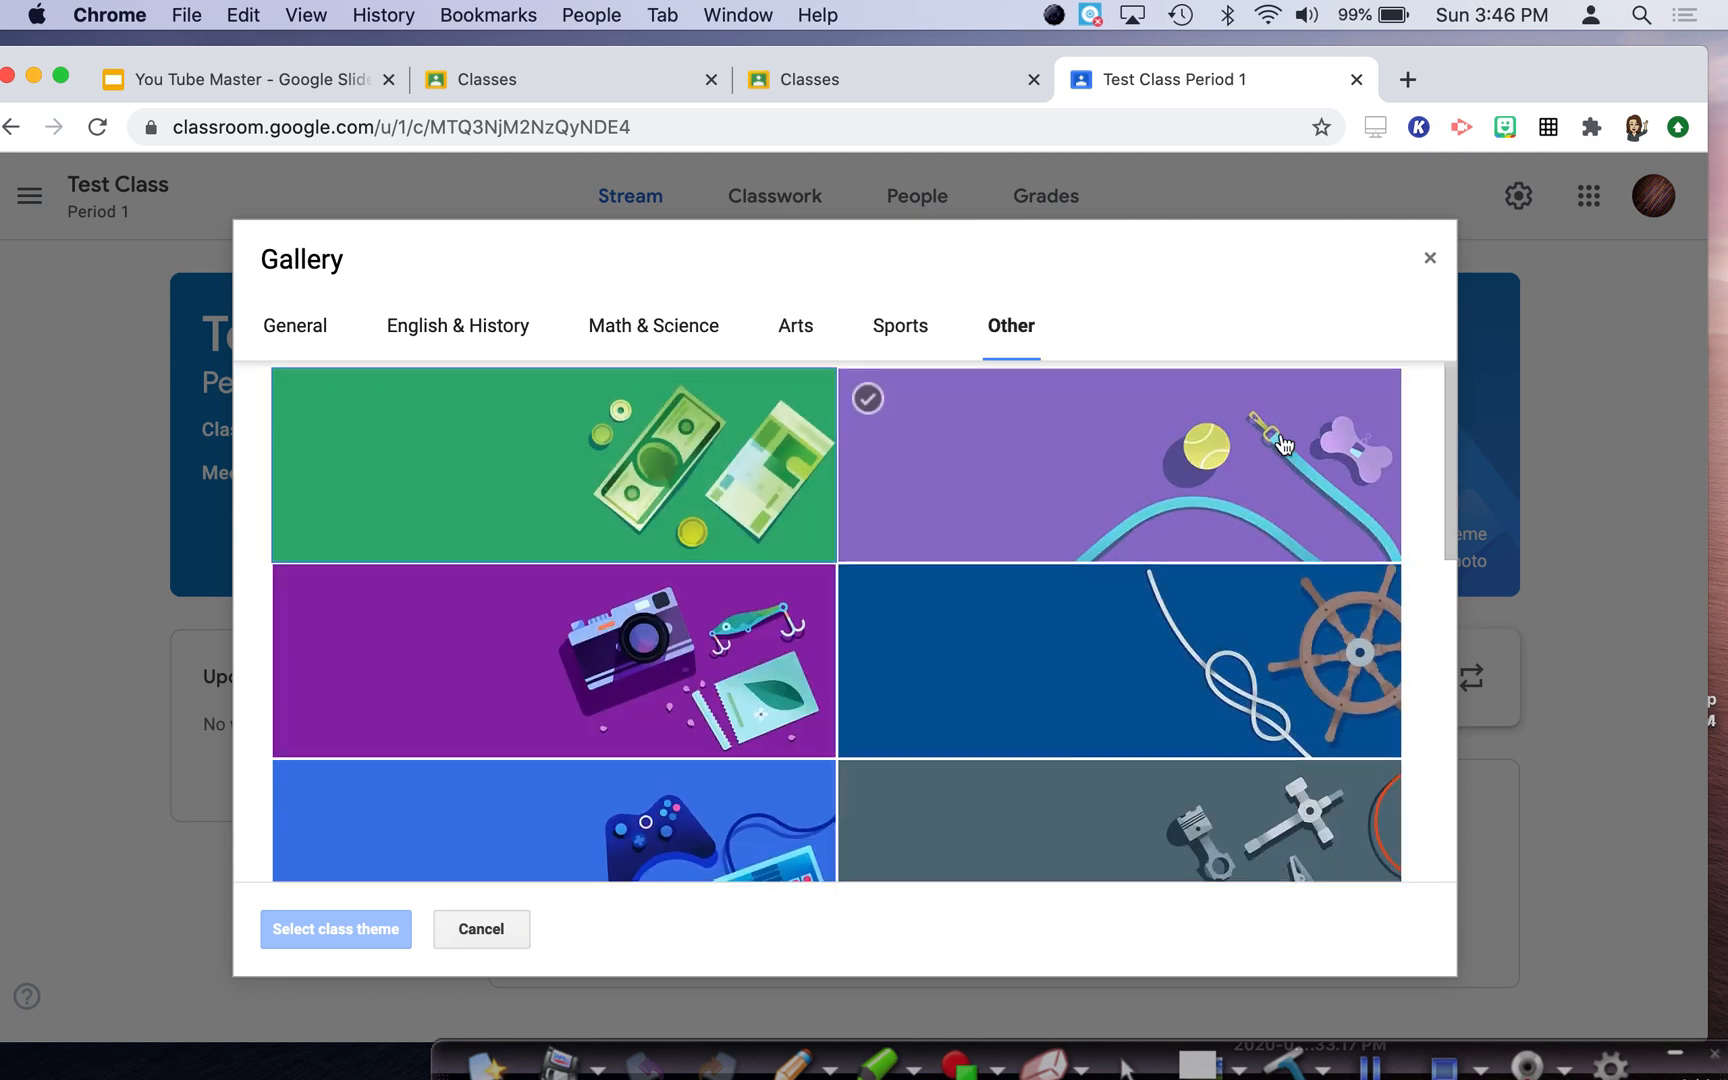
{"action": "scroll", "coordinate": [1273, 443], "scroll_direction": "down", "scroll_amount": 5}
{"action": "scroll", "coordinate": [1284, 444], "scroll_direction": "down", "scroll_amount": 5}
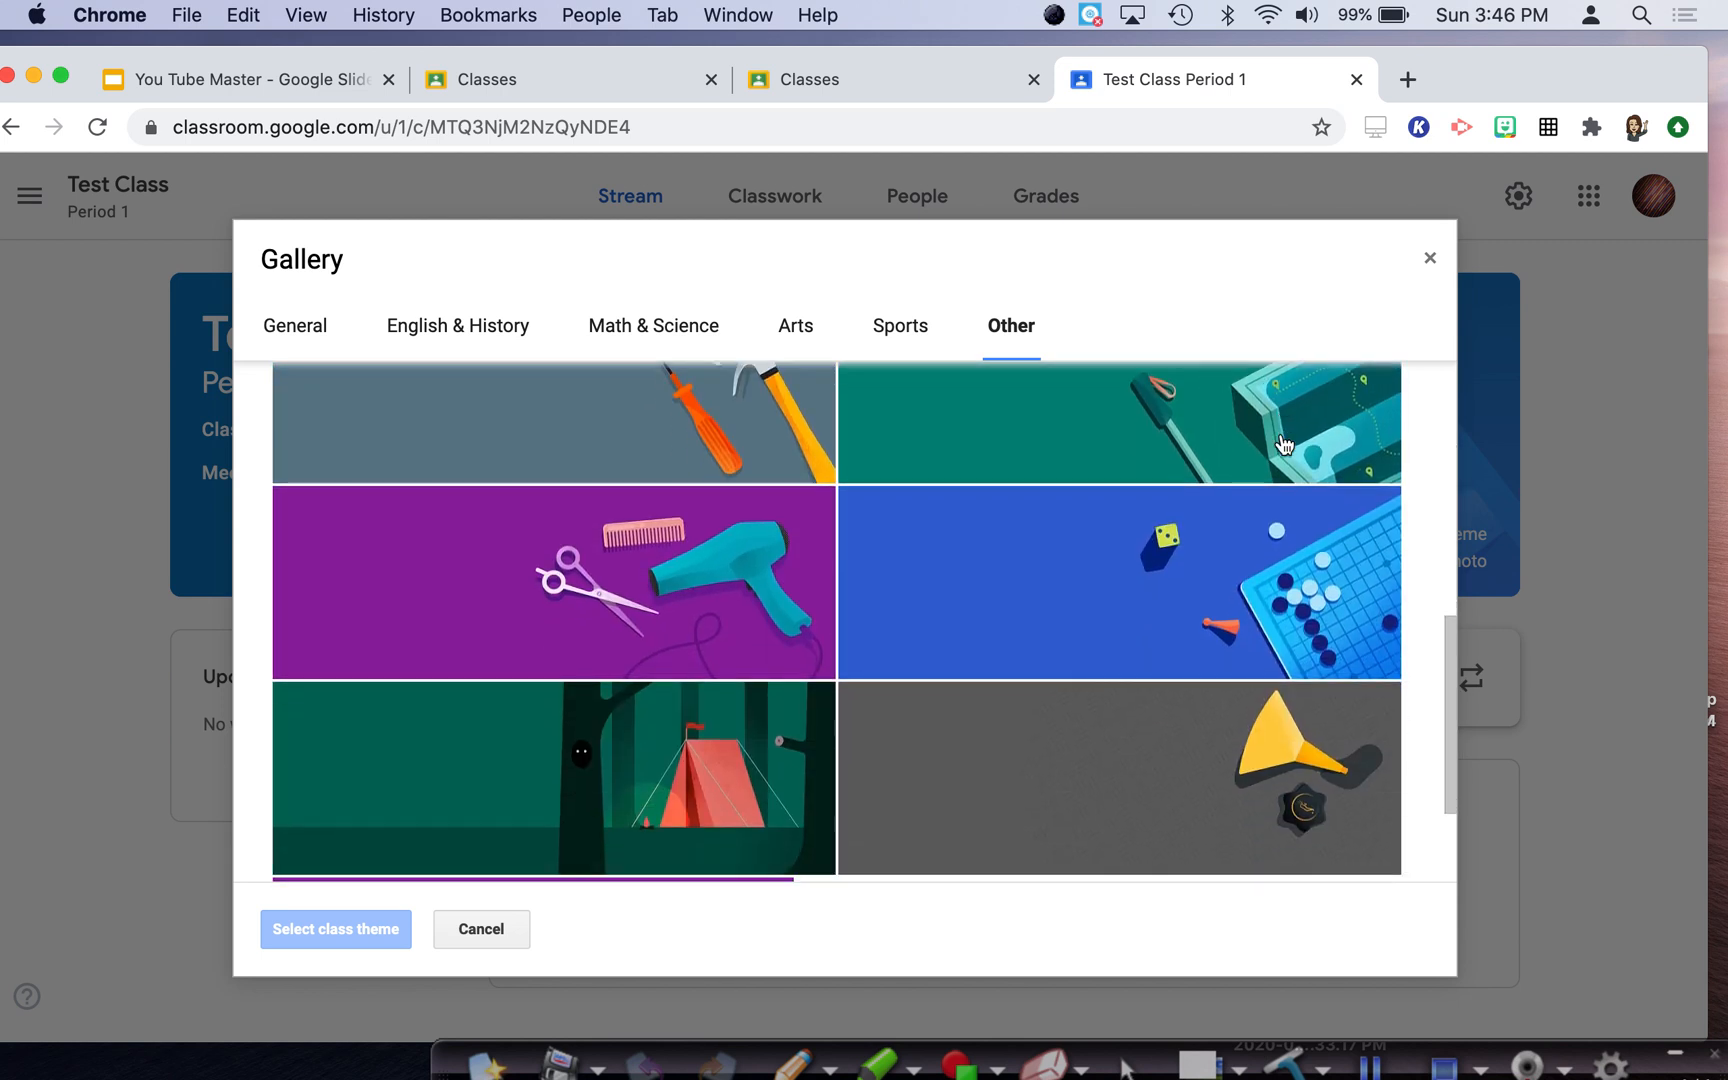
{"action": "scroll", "coordinate": [1250, 520], "scroll_direction": "up", "scroll_amount": 2}
{"action": "scroll", "coordinate": [1150, 580], "scroll_direction": "down", "scroll_amount": 2}
{"action": "left_click", "coordinate": [763, 792]}
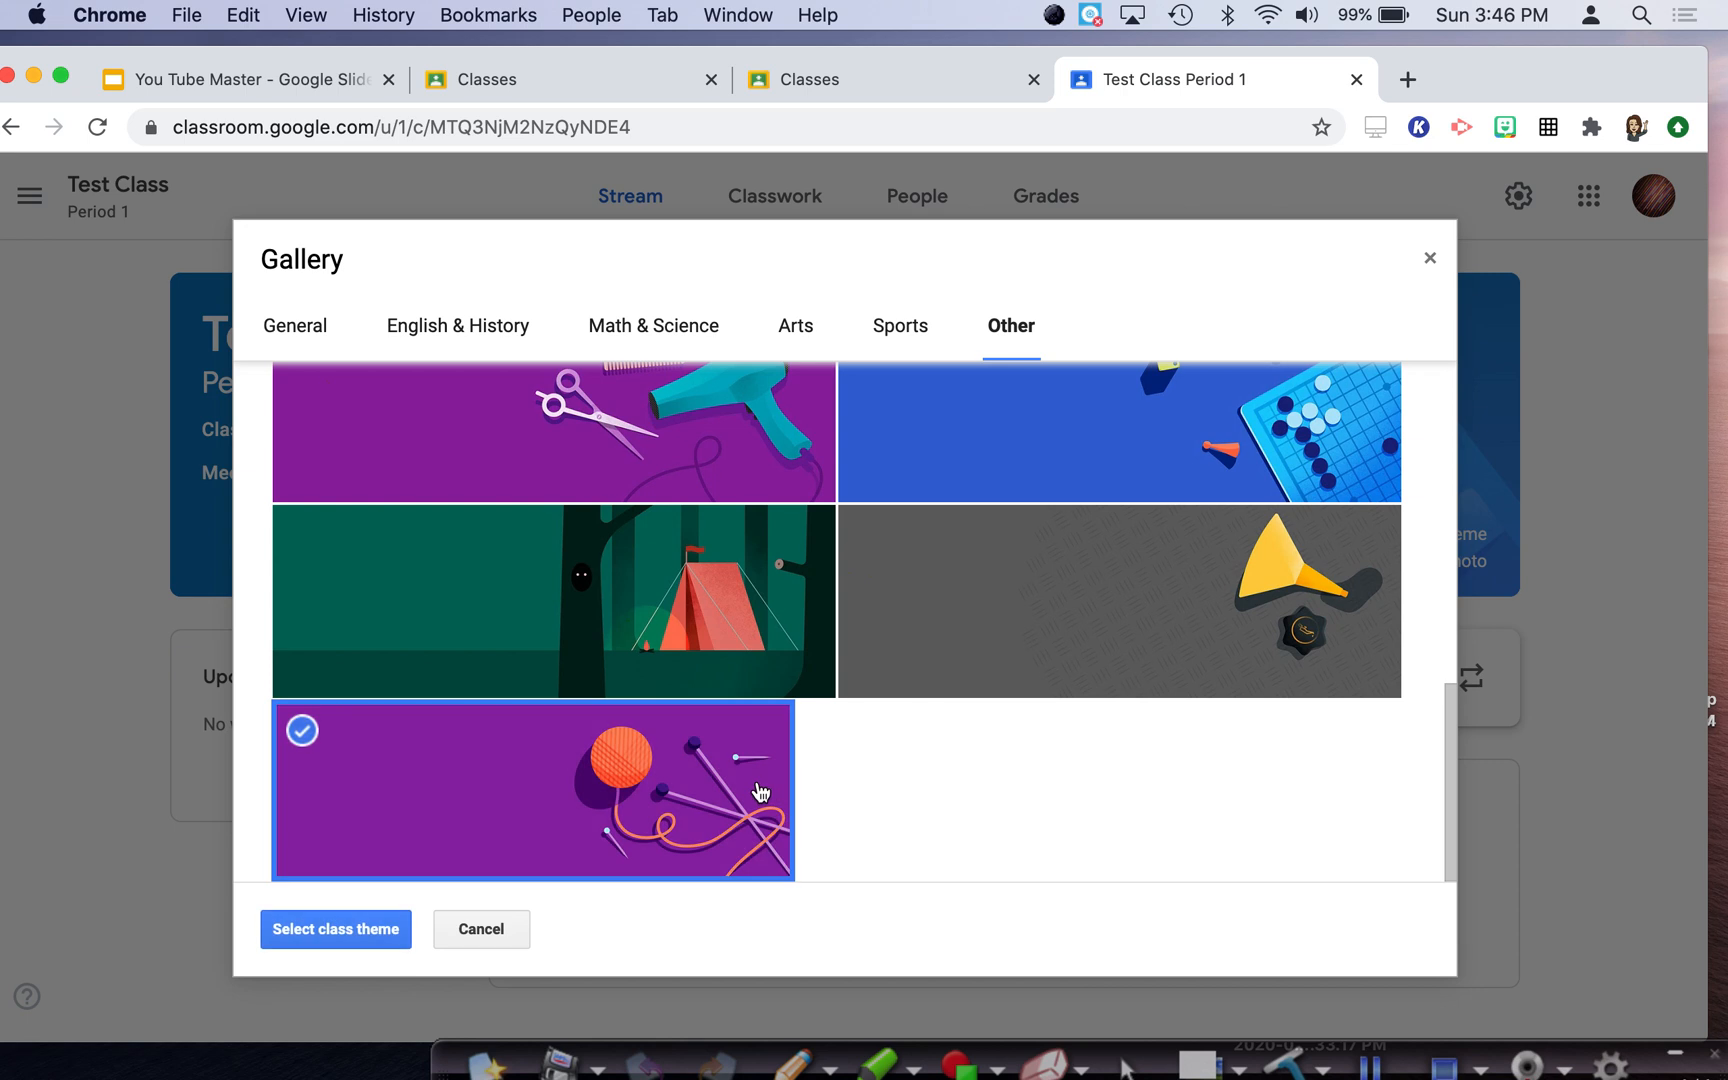
{"action": "left_click", "coordinate": [311, 947]}
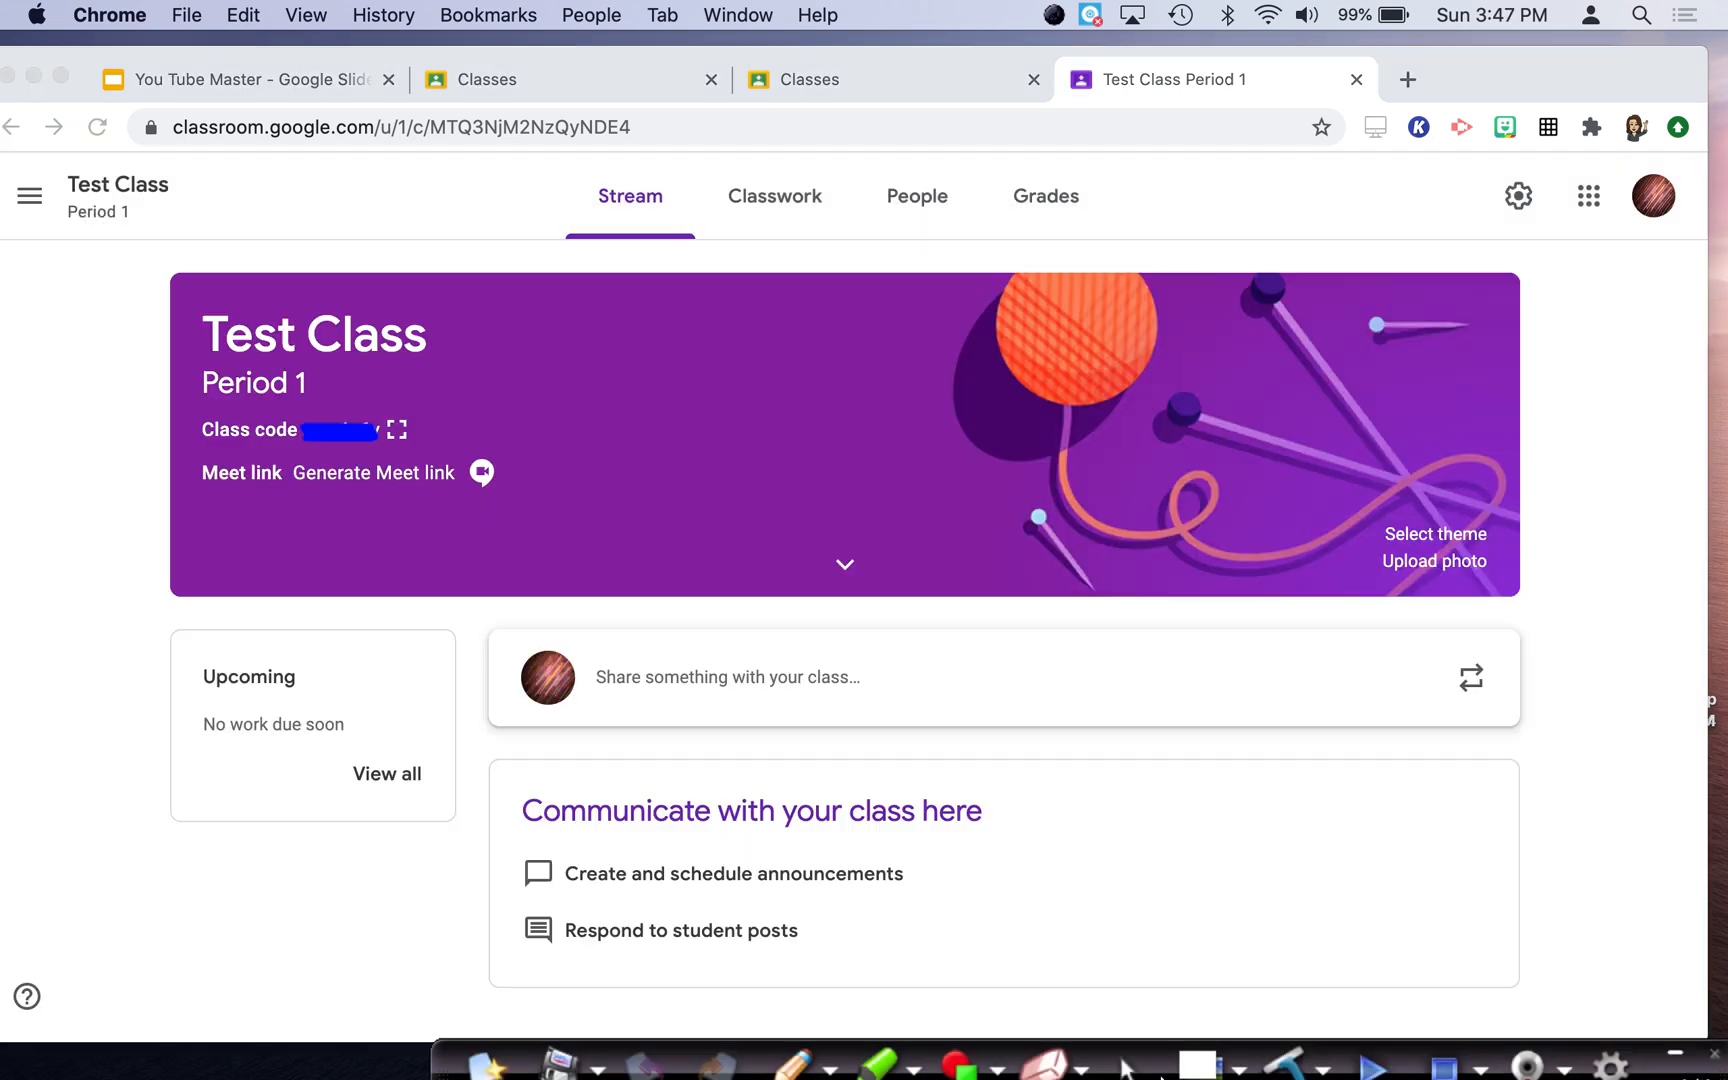
Step: Go to the Classwork page of Test Class
{"action": "left_click", "coordinate": [1160, 1075]}
{"action": "scroll", "coordinate": [1273, 657], "scroll_direction": "up", "scroll_amount": 1}
{"action": "left_click", "coordinate": [775, 196]}
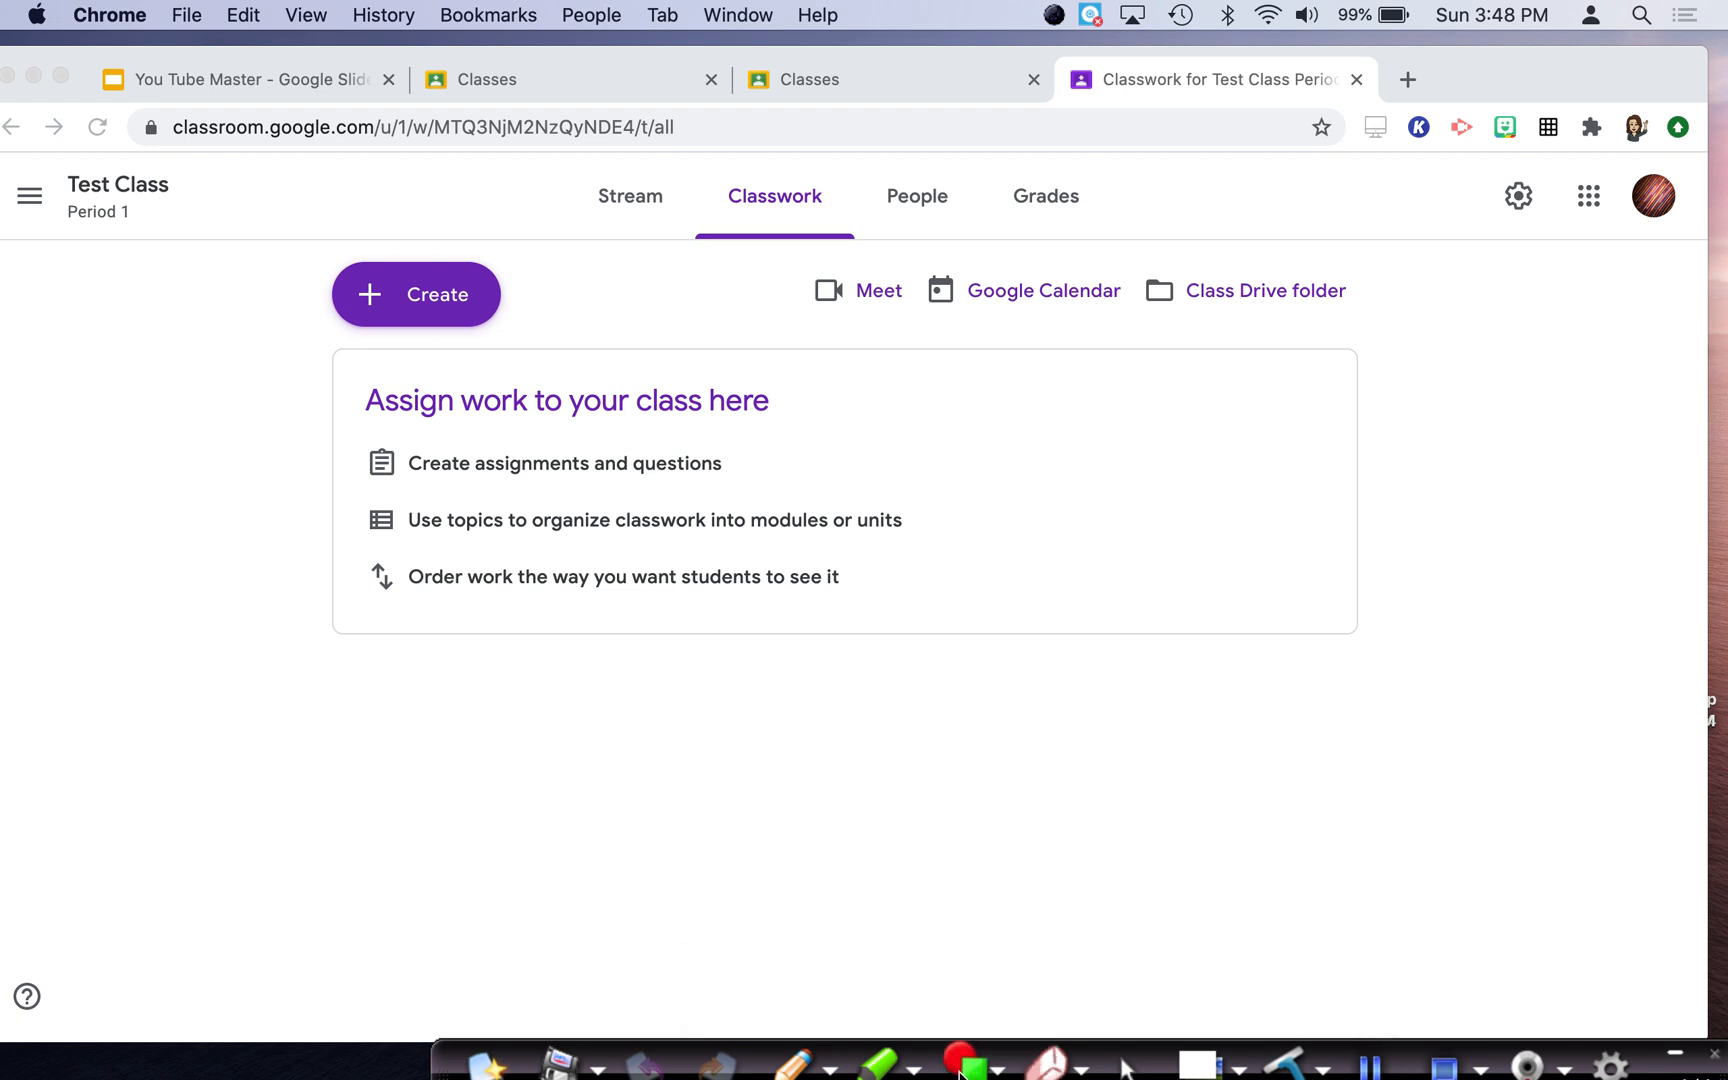
Step: Mark Create, Meet, Google Calendar, Class Drive folder, People, Grades and Stream with pen circles, lines and arrows, and clear the marks
{"action": "left_click", "coordinate": [797, 1065]}
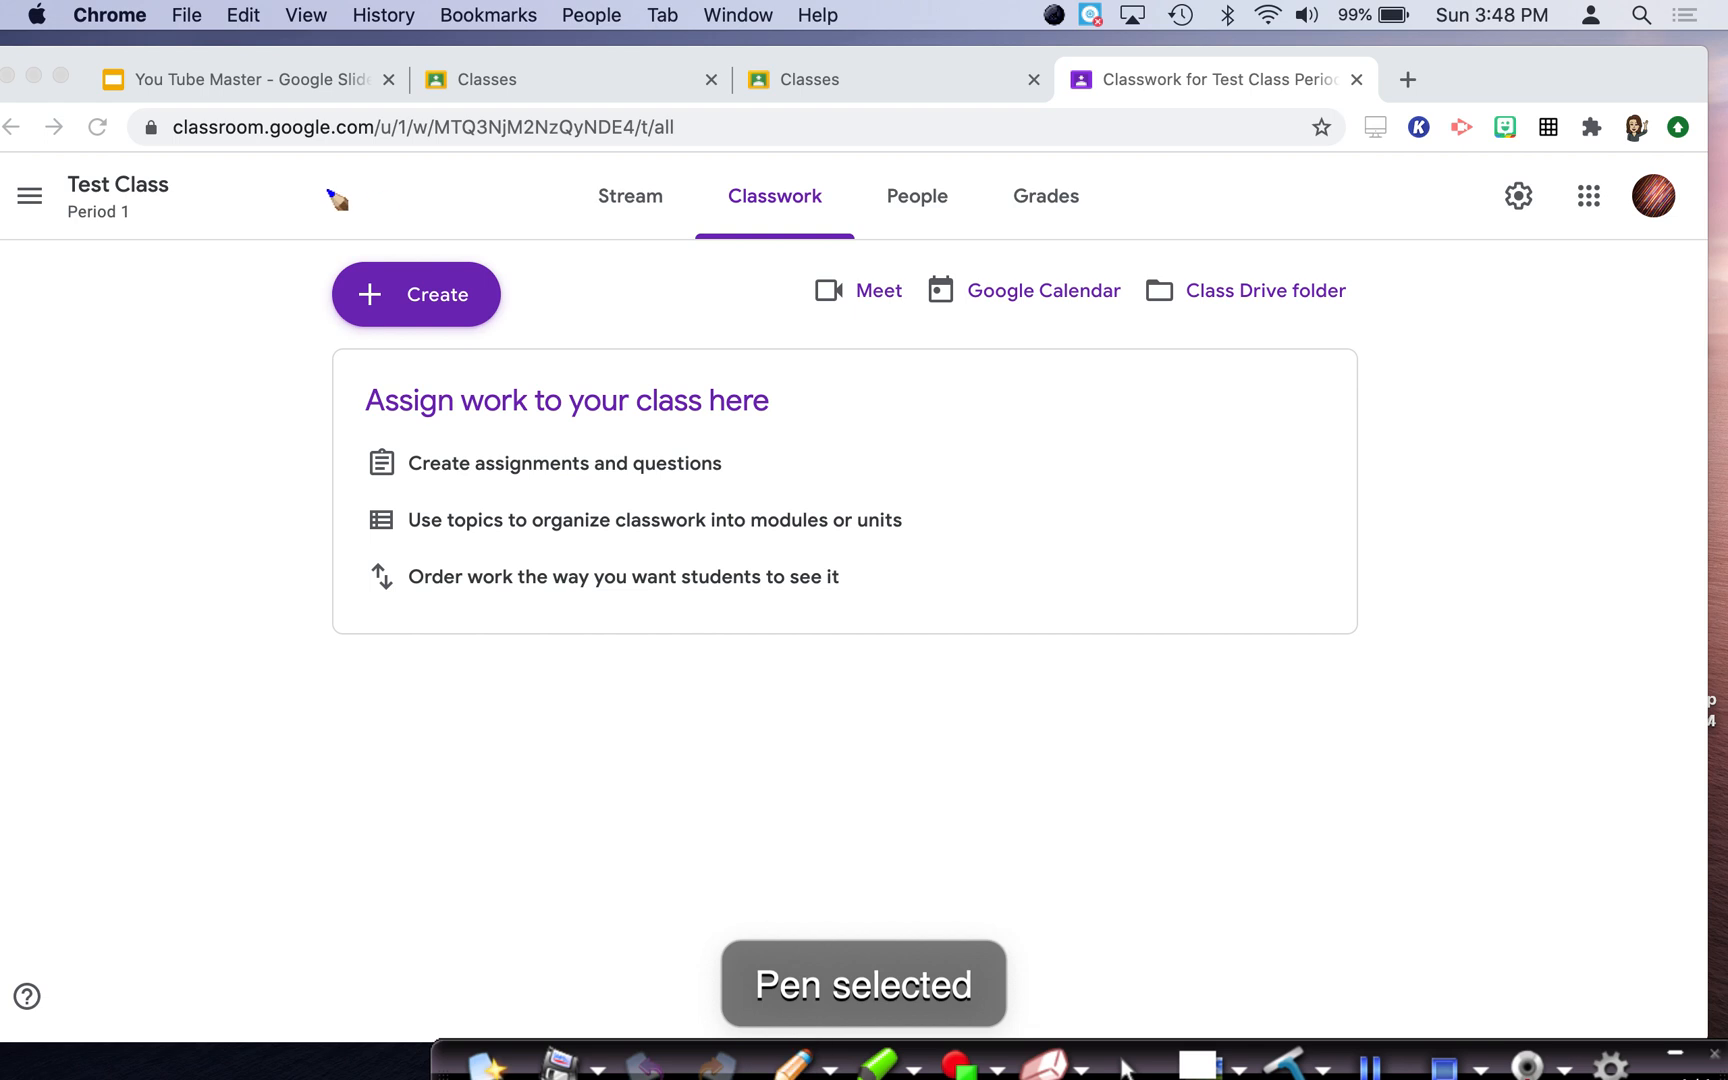
{"action": "left_click_drag", "start_coordinate": [530, 232], "coordinate": [255, 280]}
{"action": "mouse_move", "coordinate": [305, 362]}
{"action": "left_mouse_down"}
{"action": "mouse_move", "coordinate": [552, 262]}
{"action": "mouse_move", "coordinate": [537, 250]}
{"action": "left_mouse_up"}
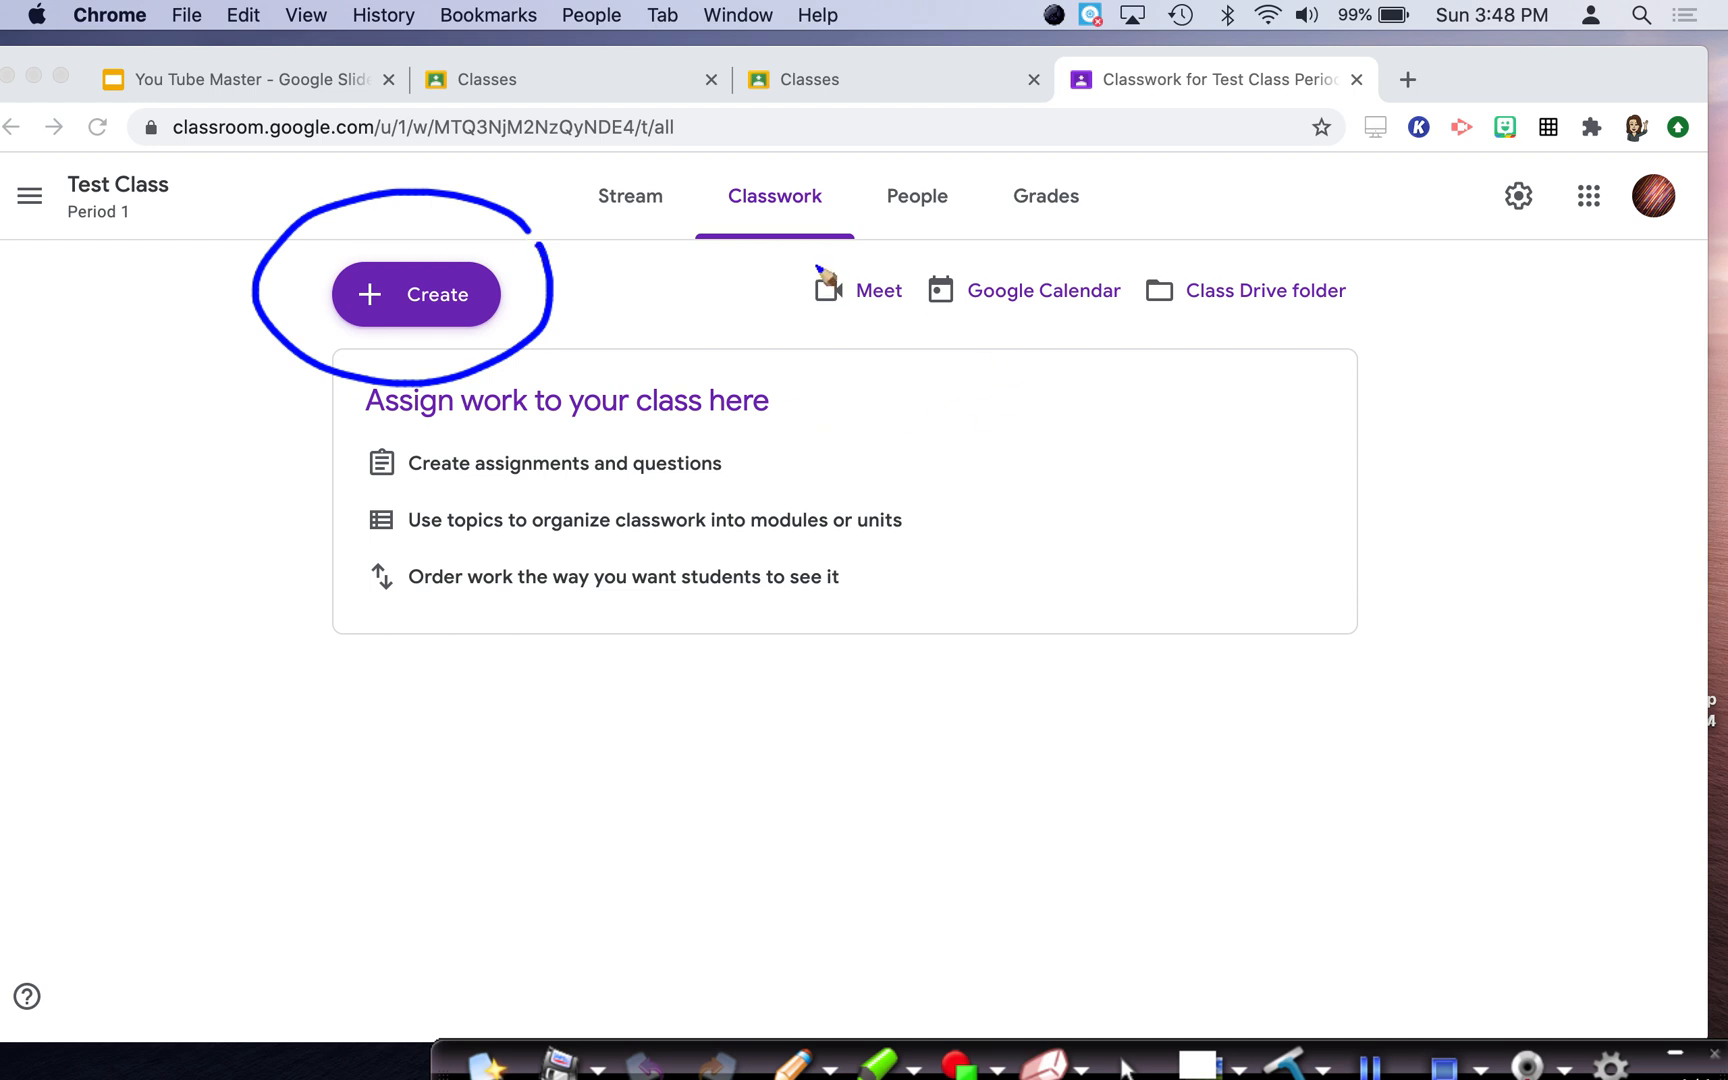
{"action": "mouse_move", "coordinate": [818, 325]}
{"action": "left_mouse_down"}
{"action": "mouse_move", "coordinate": [1018, 342]}
{"action": "mouse_move", "coordinate": [996, 382]}
{"action": "left_mouse_up"}
{"action": "mouse_move", "coordinate": [1228, 332]}
{"action": "left_mouse_down"}
{"action": "mouse_move", "coordinate": [1262, 327]}
{"action": "mouse_move", "coordinate": [1240, 380]}
{"action": "left_mouse_up"}
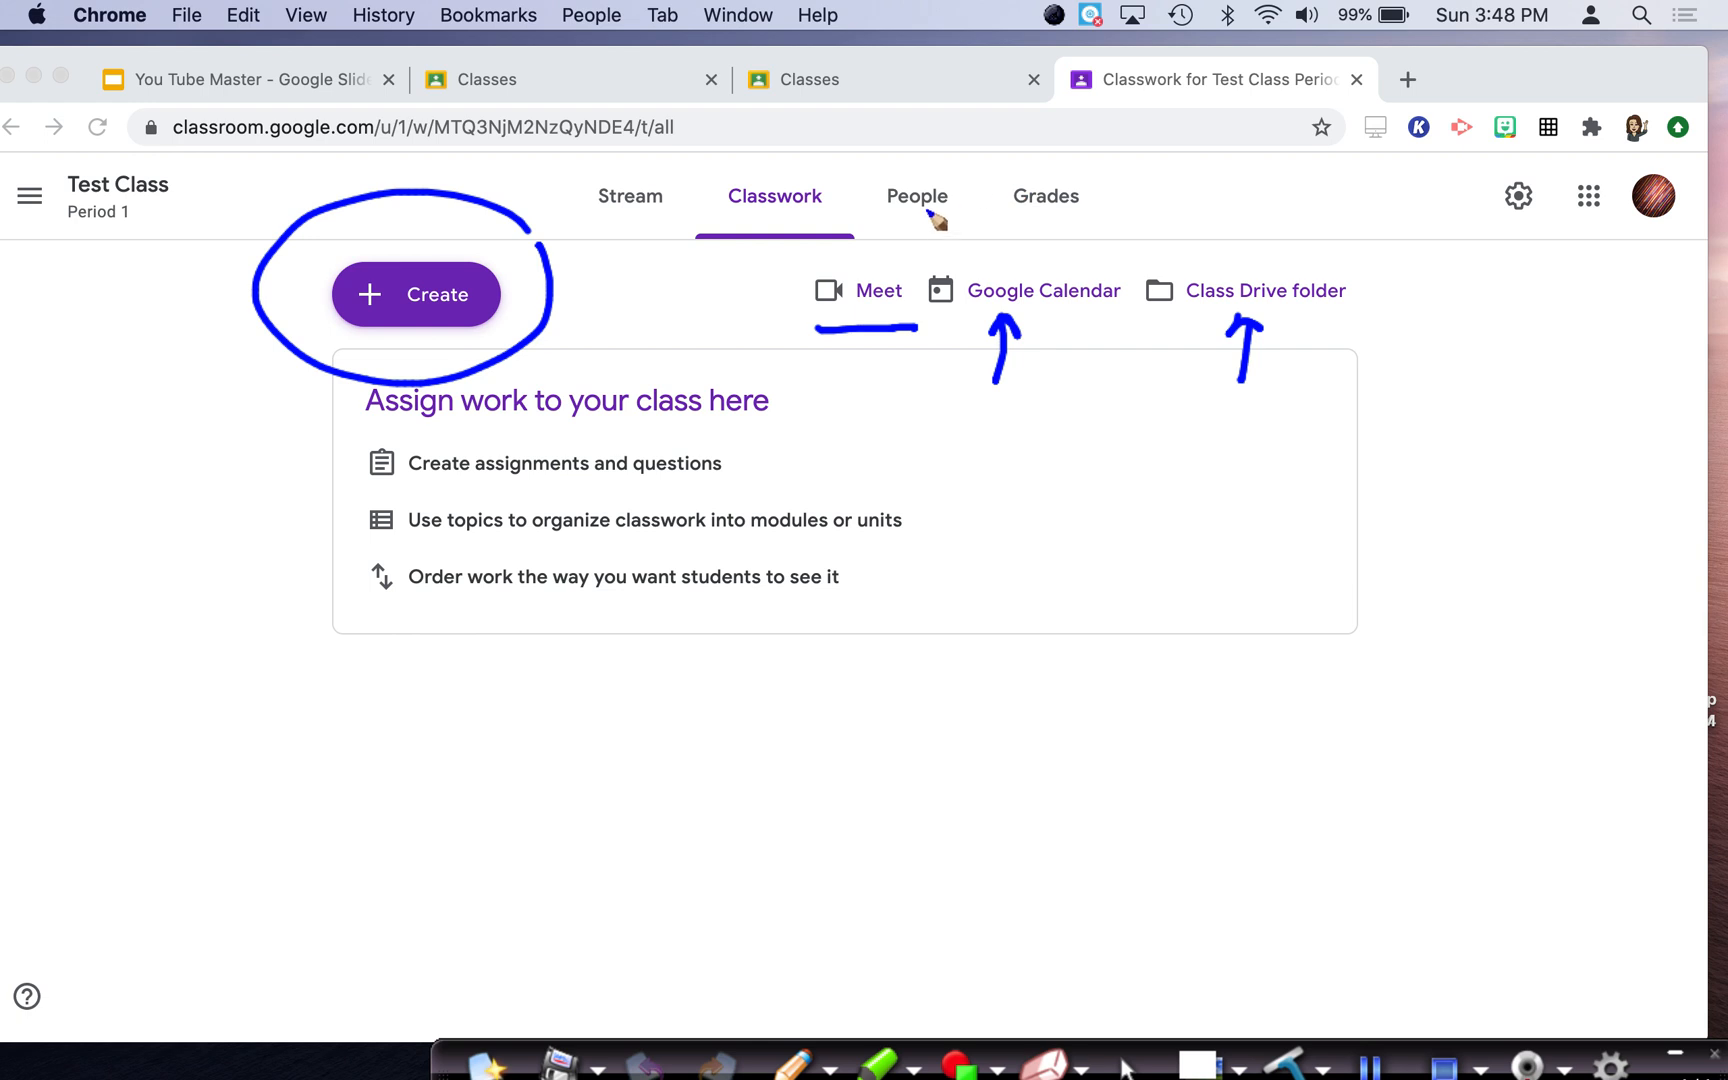
{"action": "mouse_move", "coordinate": [911, 229]}
{"action": "left_mouse_down"}
{"action": "mouse_move", "coordinate": [929, 227]}
{"action": "mouse_move", "coordinate": [915, 262]}
{"action": "left_mouse_up"}
{"action": "mouse_move", "coordinate": [1042, 229]}
{"action": "left_mouse_down"}
{"action": "mouse_move", "coordinate": [1067, 229]}
{"action": "mouse_move", "coordinate": [1048, 260]}
{"action": "left_mouse_up"}
{"action": "mouse_move", "coordinate": [662, 178]}
{"action": "left_mouse_down"}
{"action": "mouse_move", "coordinate": [588, 197]}
{"action": "mouse_move", "coordinate": [656, 231]}
{"action": "mouse_move", "coordinate": [683, 189]}
{"action": "mouse_move", "coordinate": [666, 172]}
{"action": "left_mouse_up"}
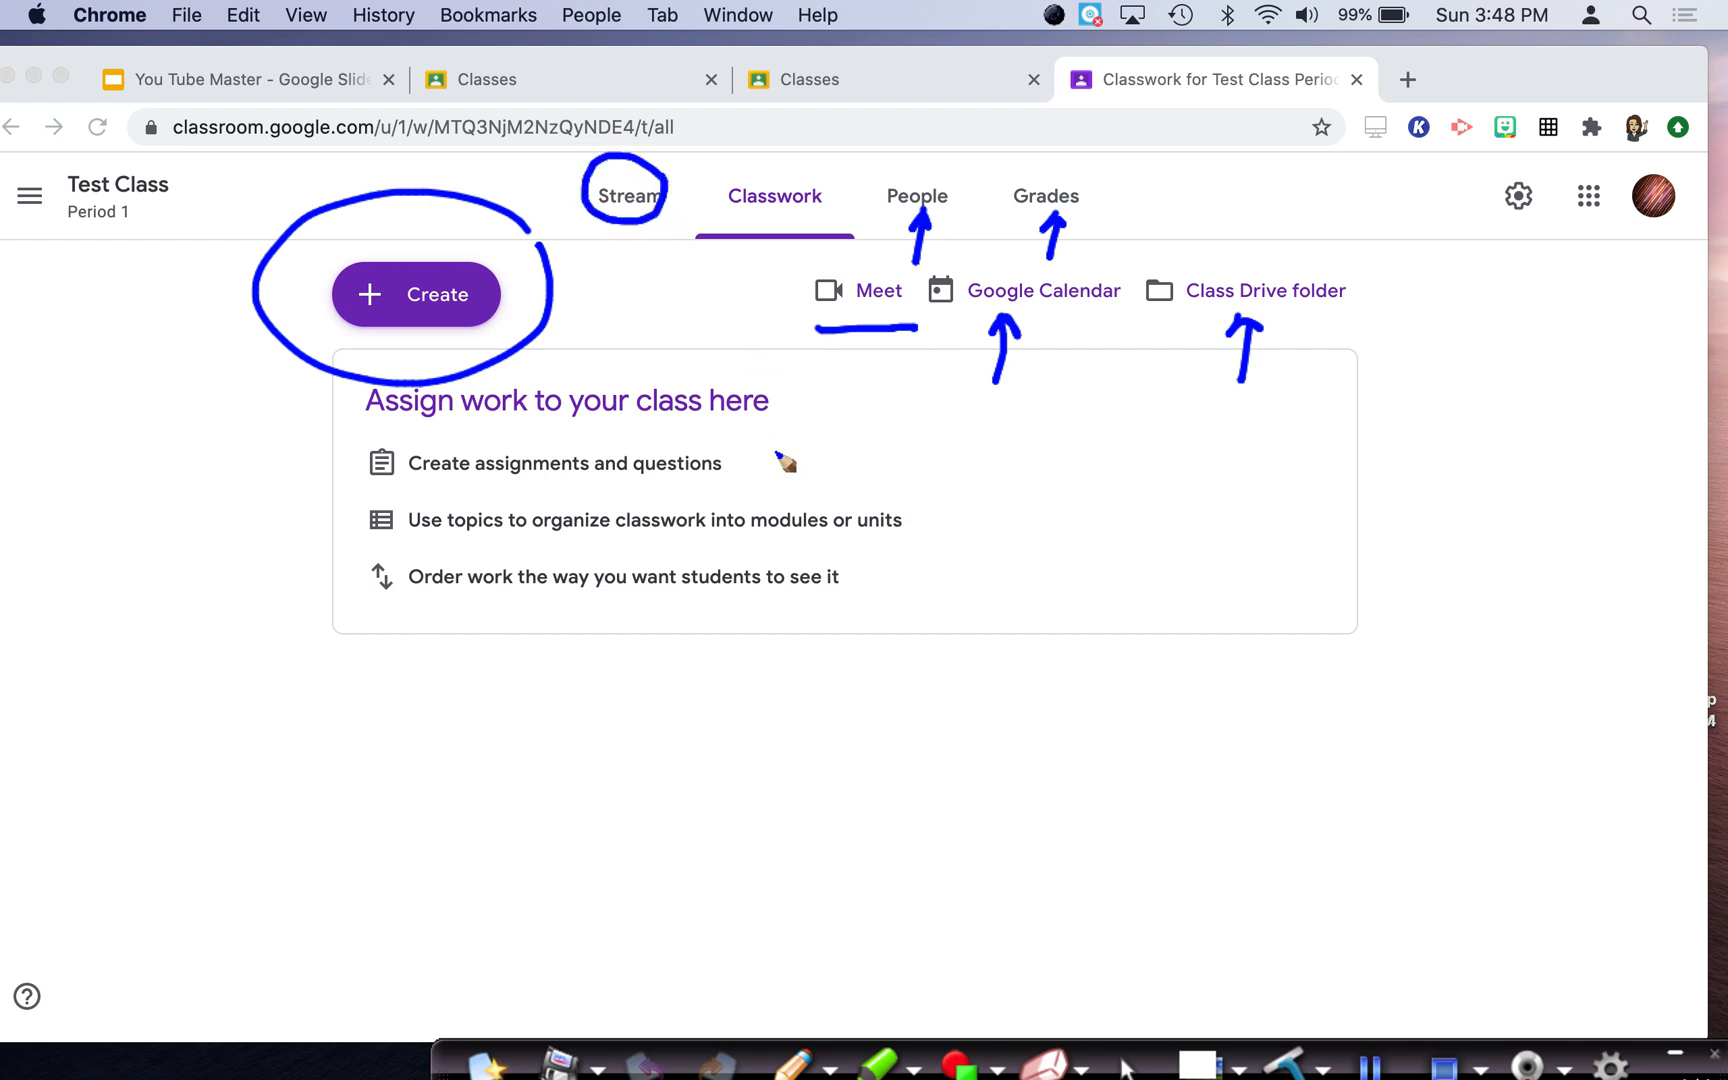
{"action": "left_click", "coordinate": [1297, 1060]}
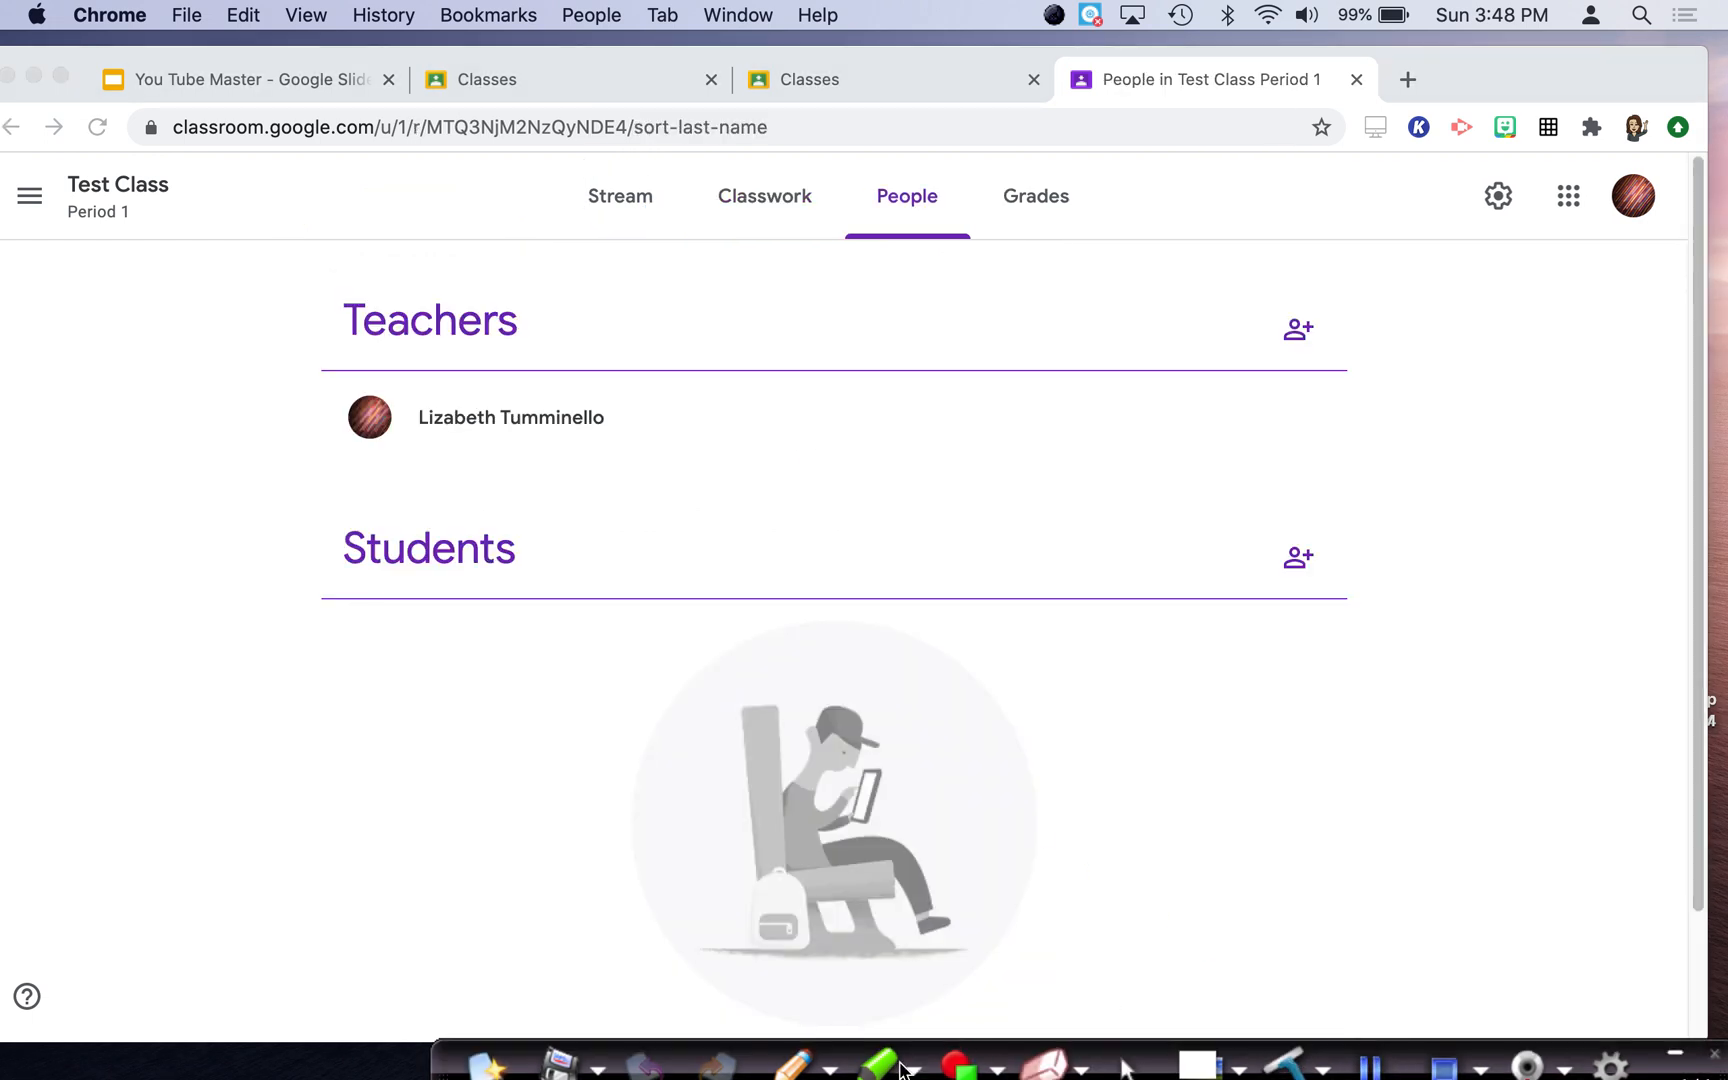
Step: On the People page, circle the People heading in pen and draw a downward arrow below Students
{"action": "left_click", "coordinate": [793, 1063]}
{"action": "mouse_move", "coordinate": [962, 150]}
{"action": "left_mouse_down"}
{"action": "mouse_move", "coordinate": [908, 248]}
{"action": "mouse_move", "coordinate": [980, 168]}
{"action": "mouse_move", "coordinate": [962, 146]}
{"action": "left_mouse_up"}
{"action": "left_click_drag", "start_coordinate": [518, 623], "coordinate": [490, 848]}
{"action": "mouse_move", "coordinate": [472, 826]}
{"action": "left_mouse_down"}
{"action": "mouse_move", "coordinate": [490, 848]}
{"action": "mouse_move", "coordinate": [510, 828]}
{"action": "left_mouse_up"}
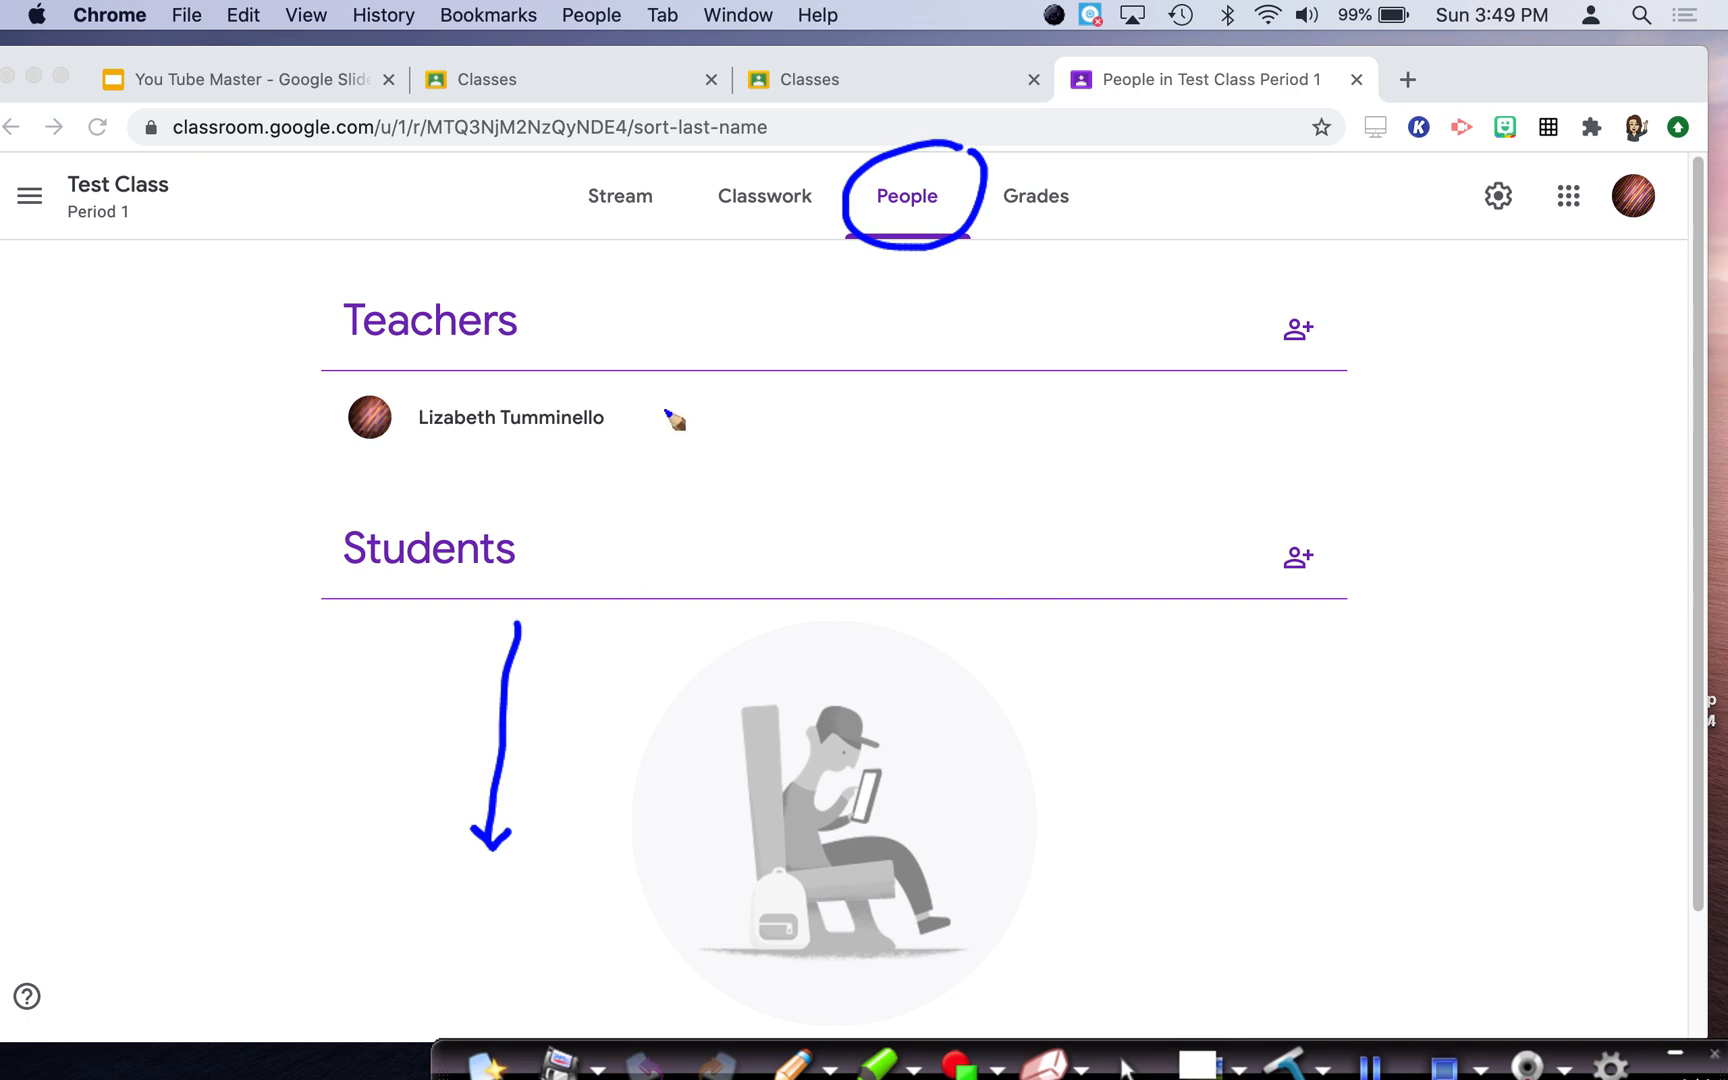
Step: Draw a pen arrow toward the listed teacher, circle the invite-teachers icon, and clear all marks from the People page
{"action": "left_click_drag", "start_coordinate": [708, 382], "coordinate": [648, 402]}
{"action": "left_click_drag", "start_coordinate": [660, 378], "coordinate": [668, 408]}
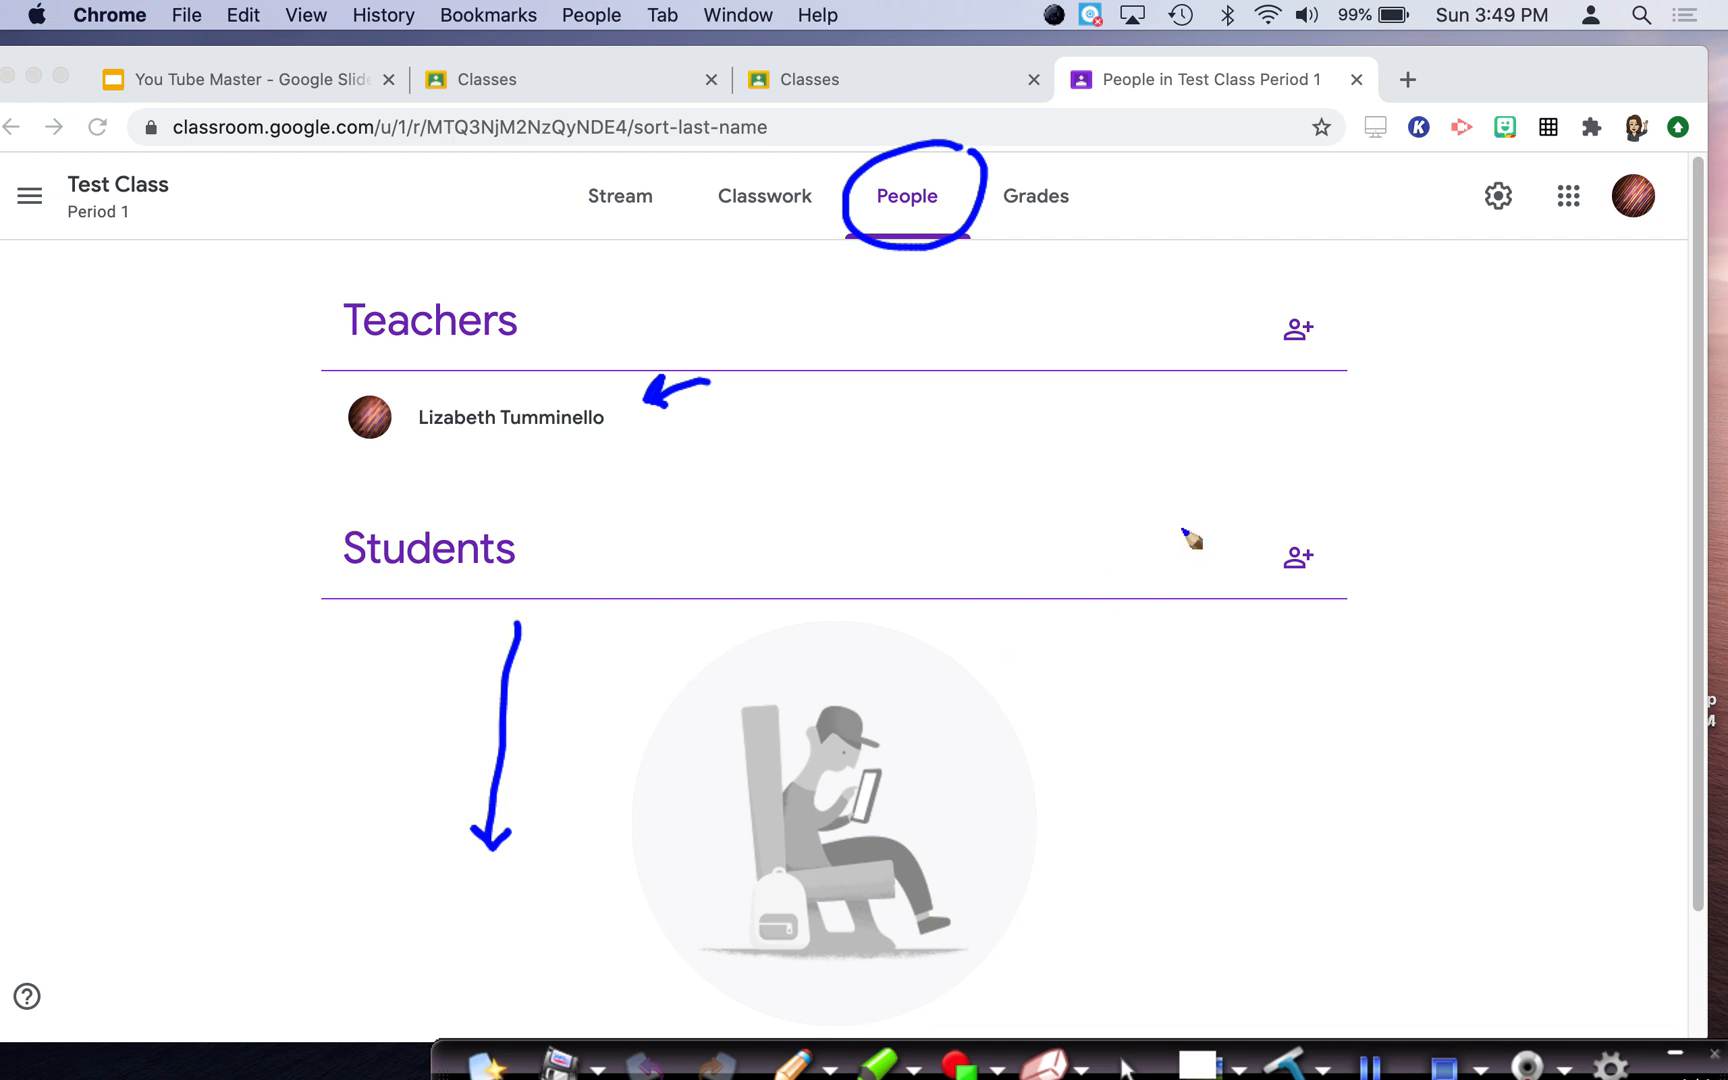
{"action": "mouse_move", "coordinate": [1378, 300]}
{"action": "left_mouse_down"}
{"action": "mouse_move", "coordinate": [1255, 288]}
{"action": "mouse_move", "coordinate": [1364, 378]}
{"action": "mouse_move", "coordinate": [1381, 312]}
{"action": "left_mouse_up"}
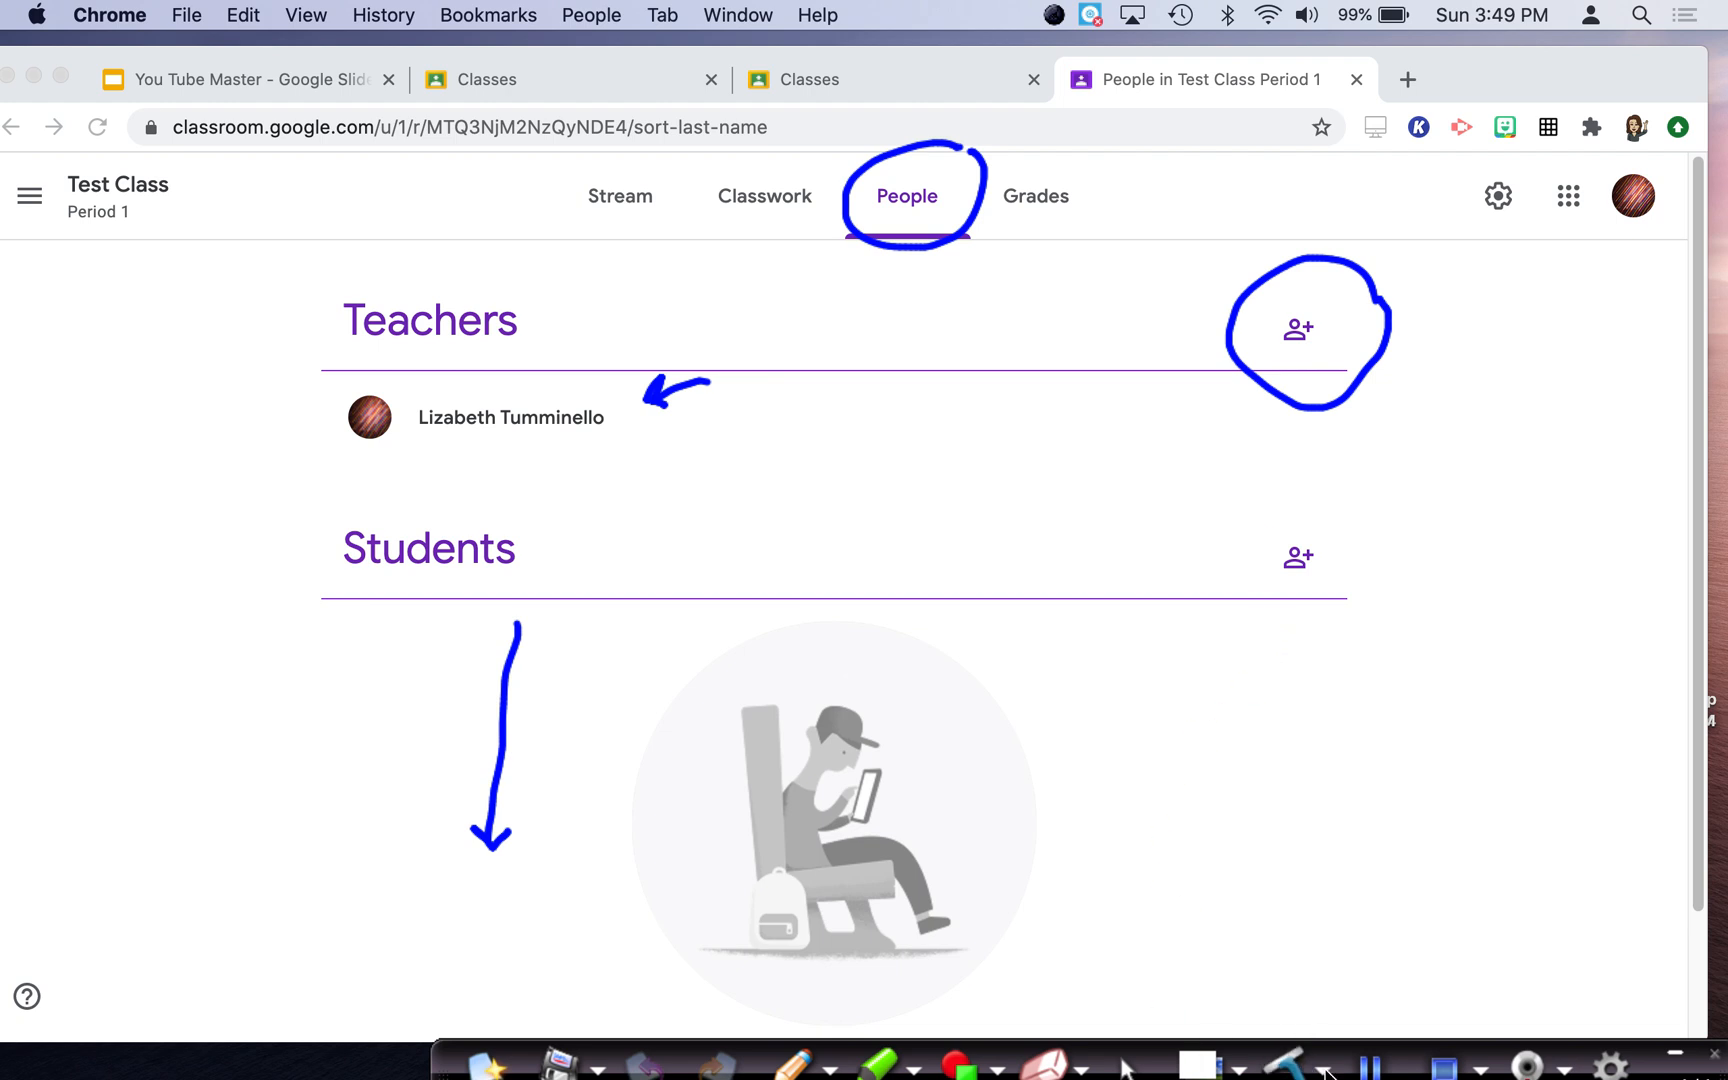
{"action": "left_click", "coordinate": [1370, 1066]}
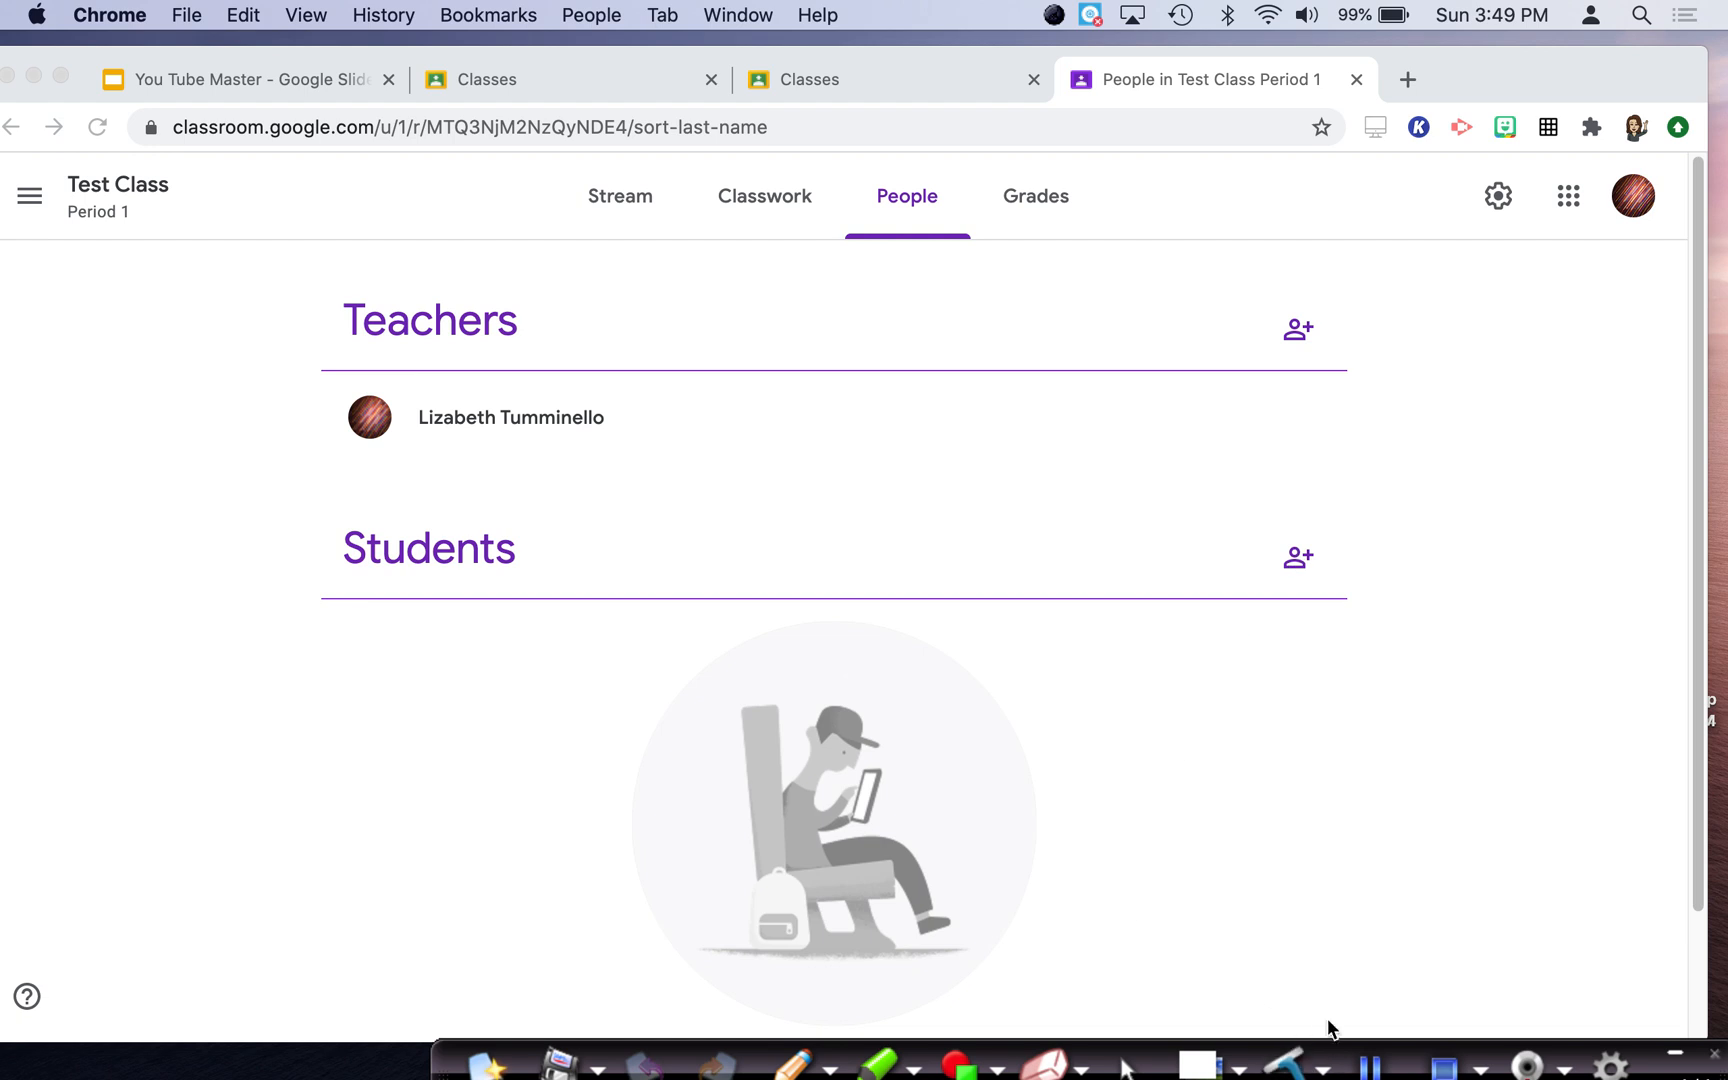
Step: View the Invite students and Invite teachers dialogs on the People page, cancelling each without inviting anyone
{"action": "left_click", "coordinate": [1302, 492]}
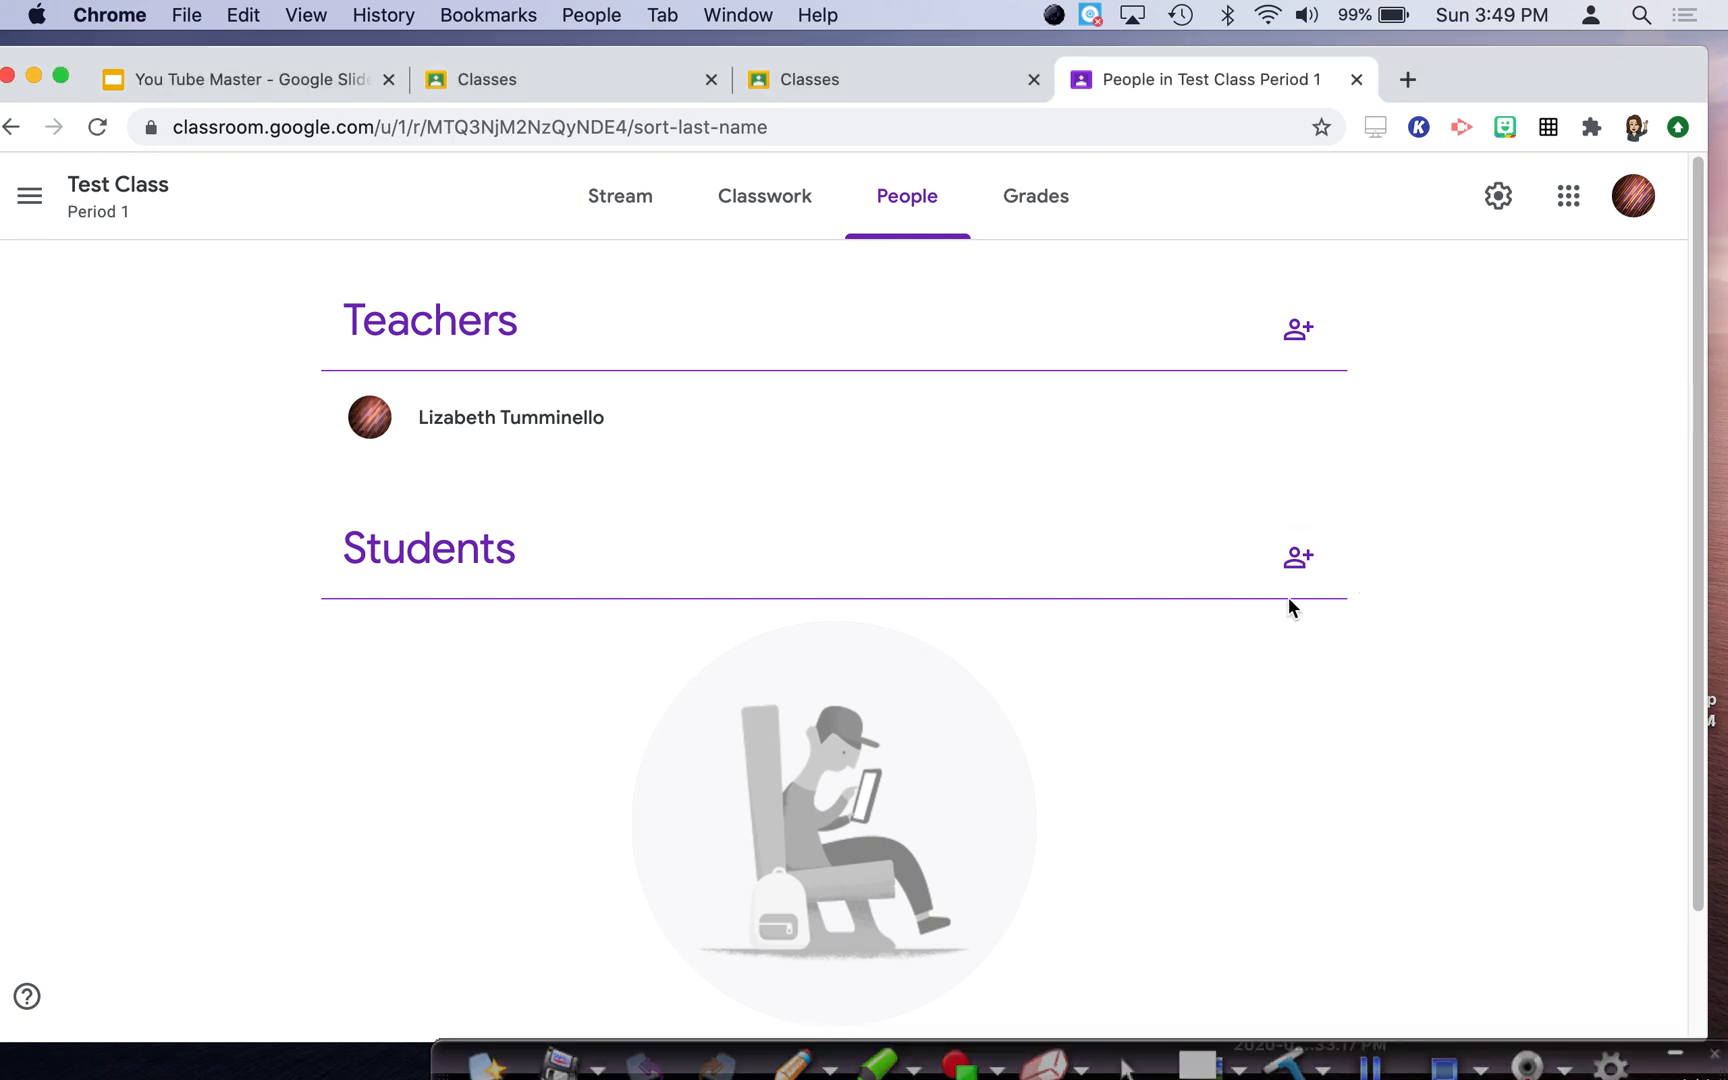
{"action": "left_click", "coordinate": [1298, 557]}
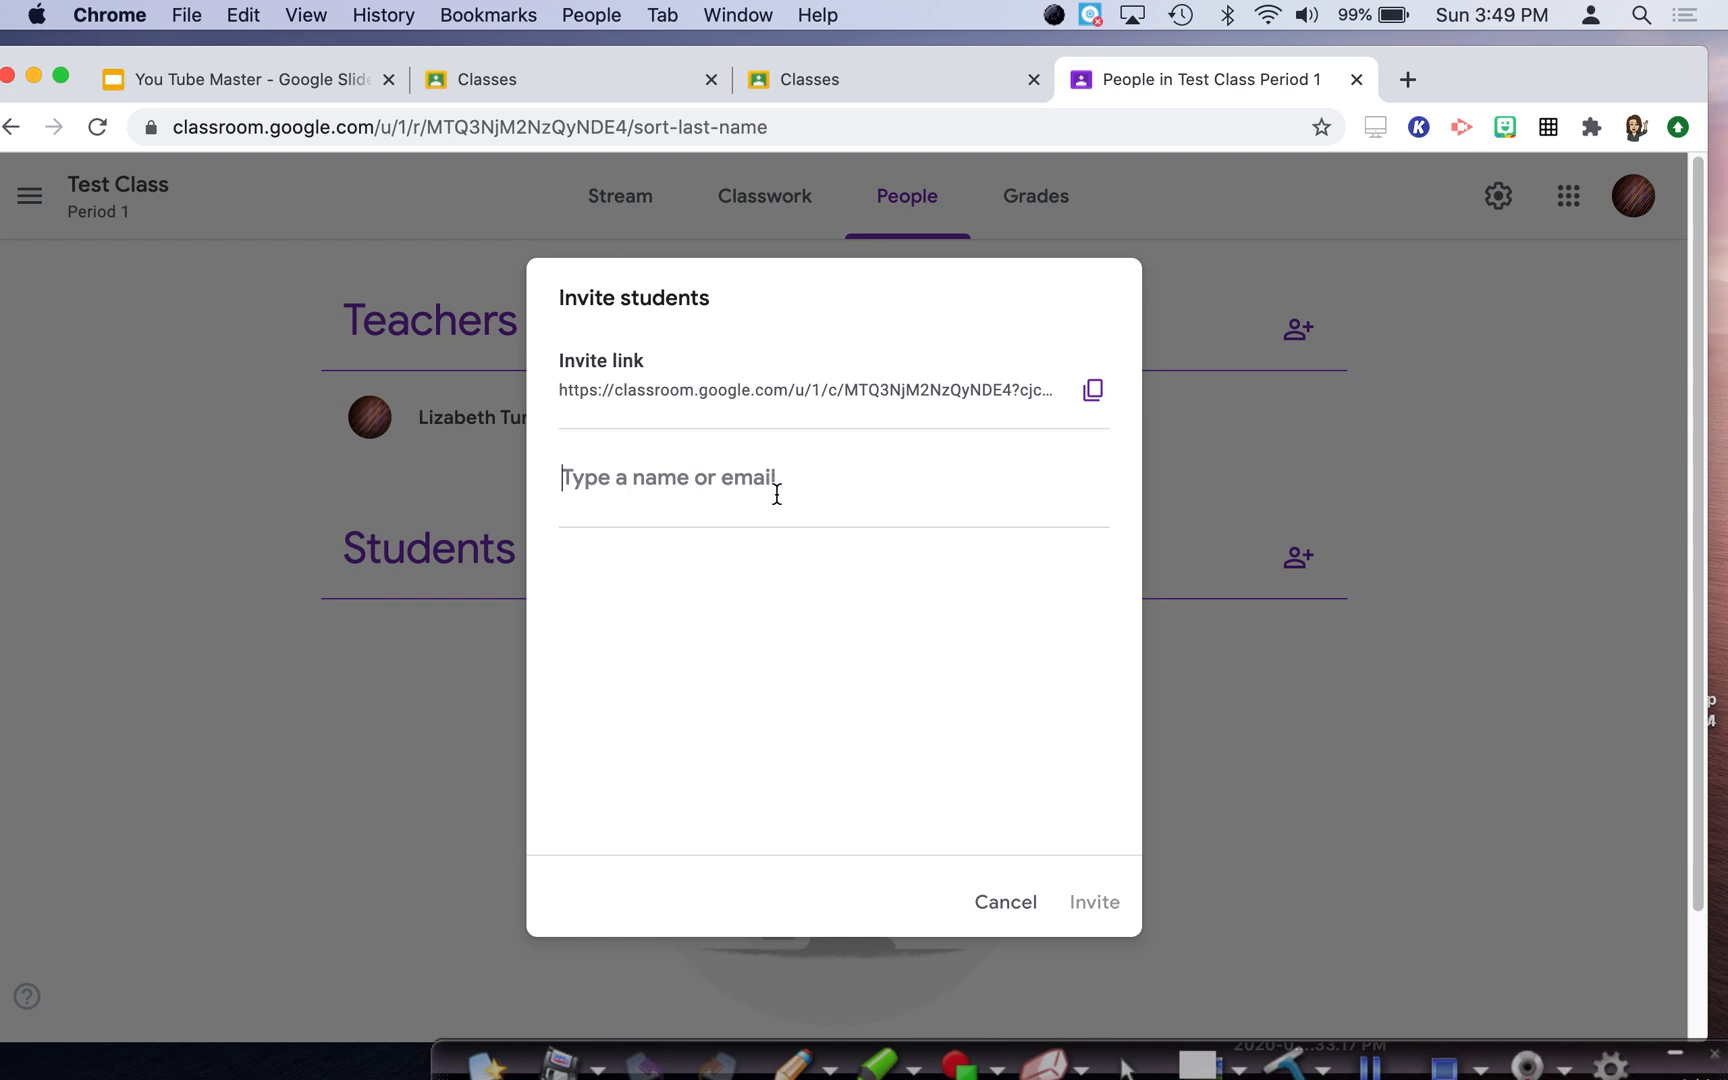
{"action": "left_click", "coordinate": [1012, 904]}
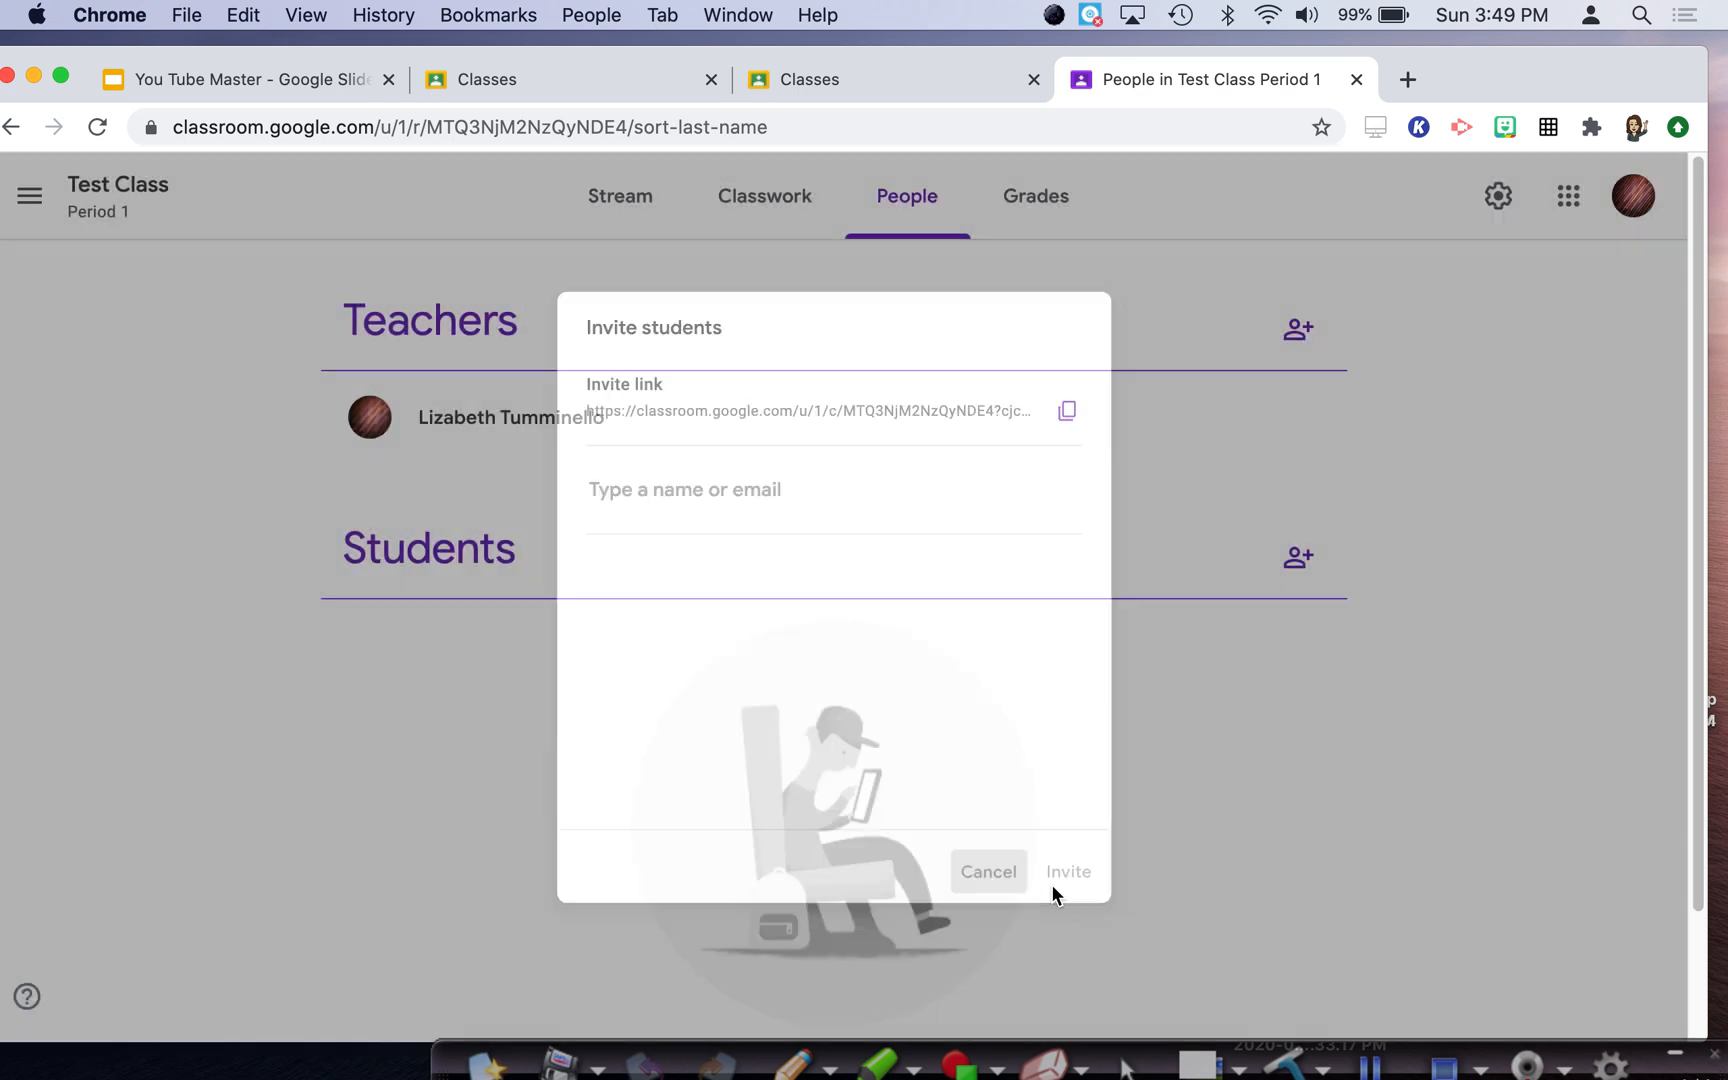
{"action": "left_click", "coordinate": [1298, 329]}
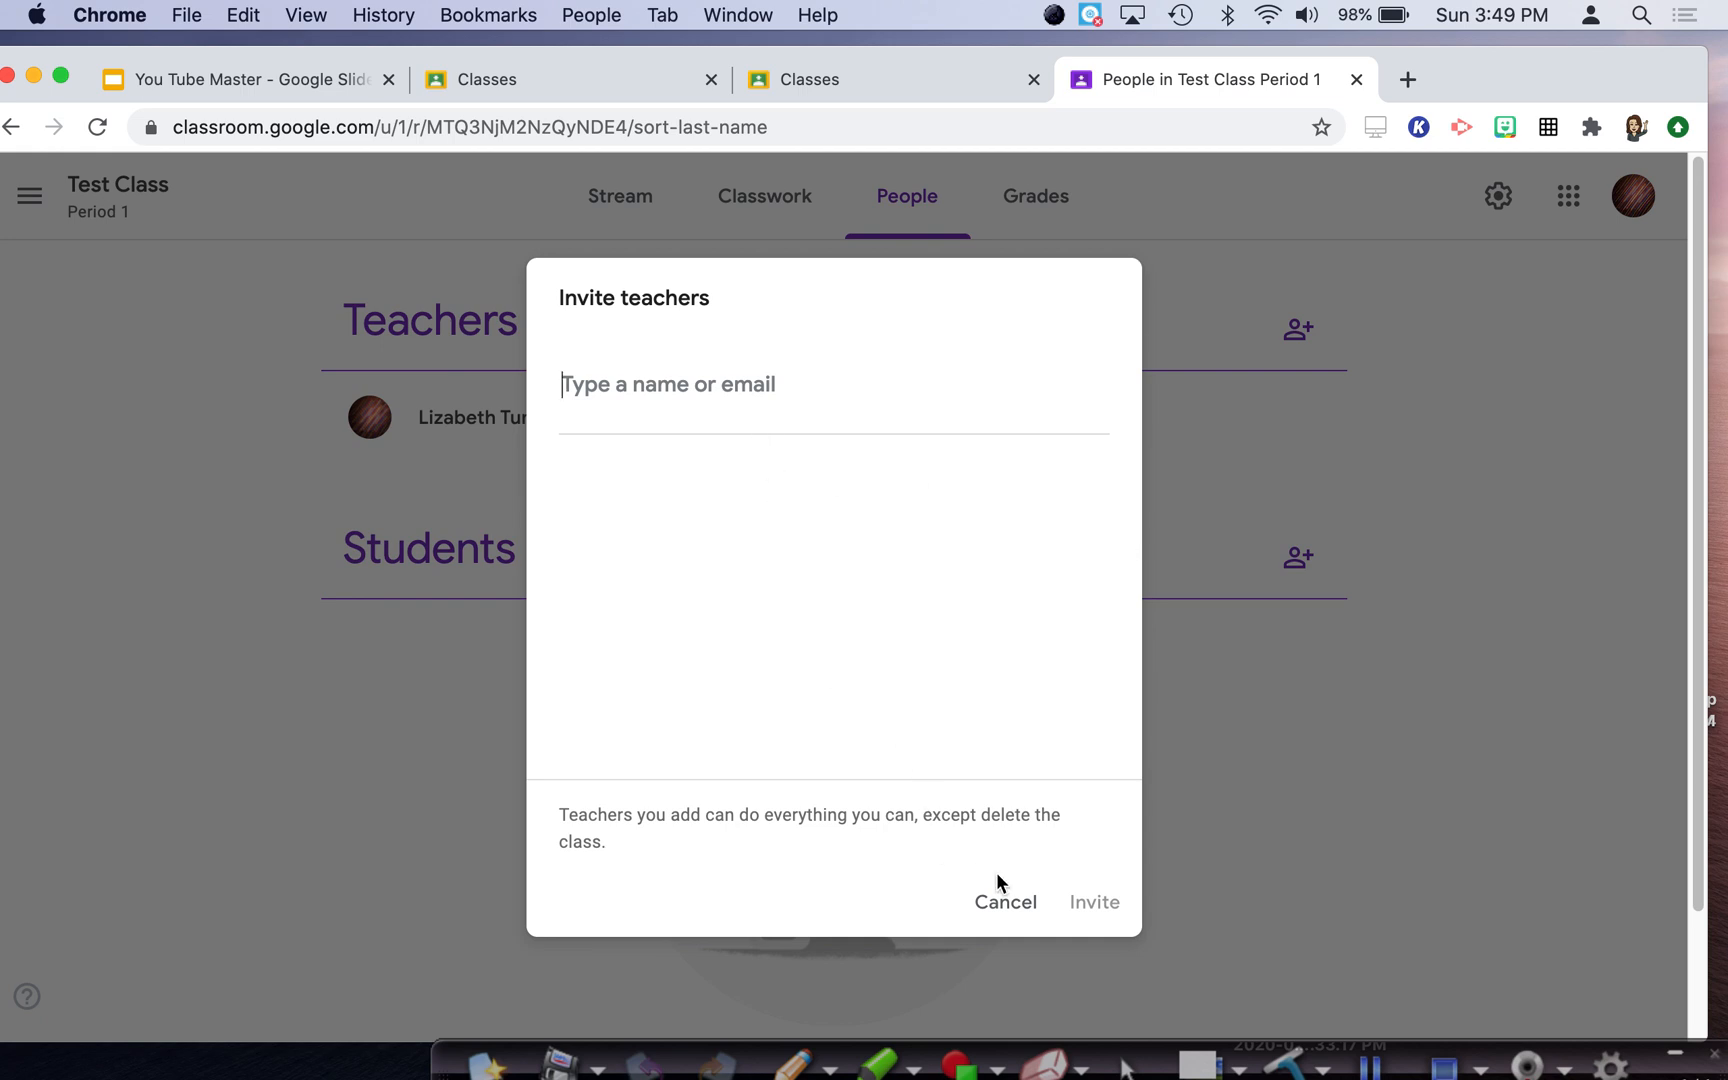
{"action": "left_click", "coordinate": [1012, 903]}
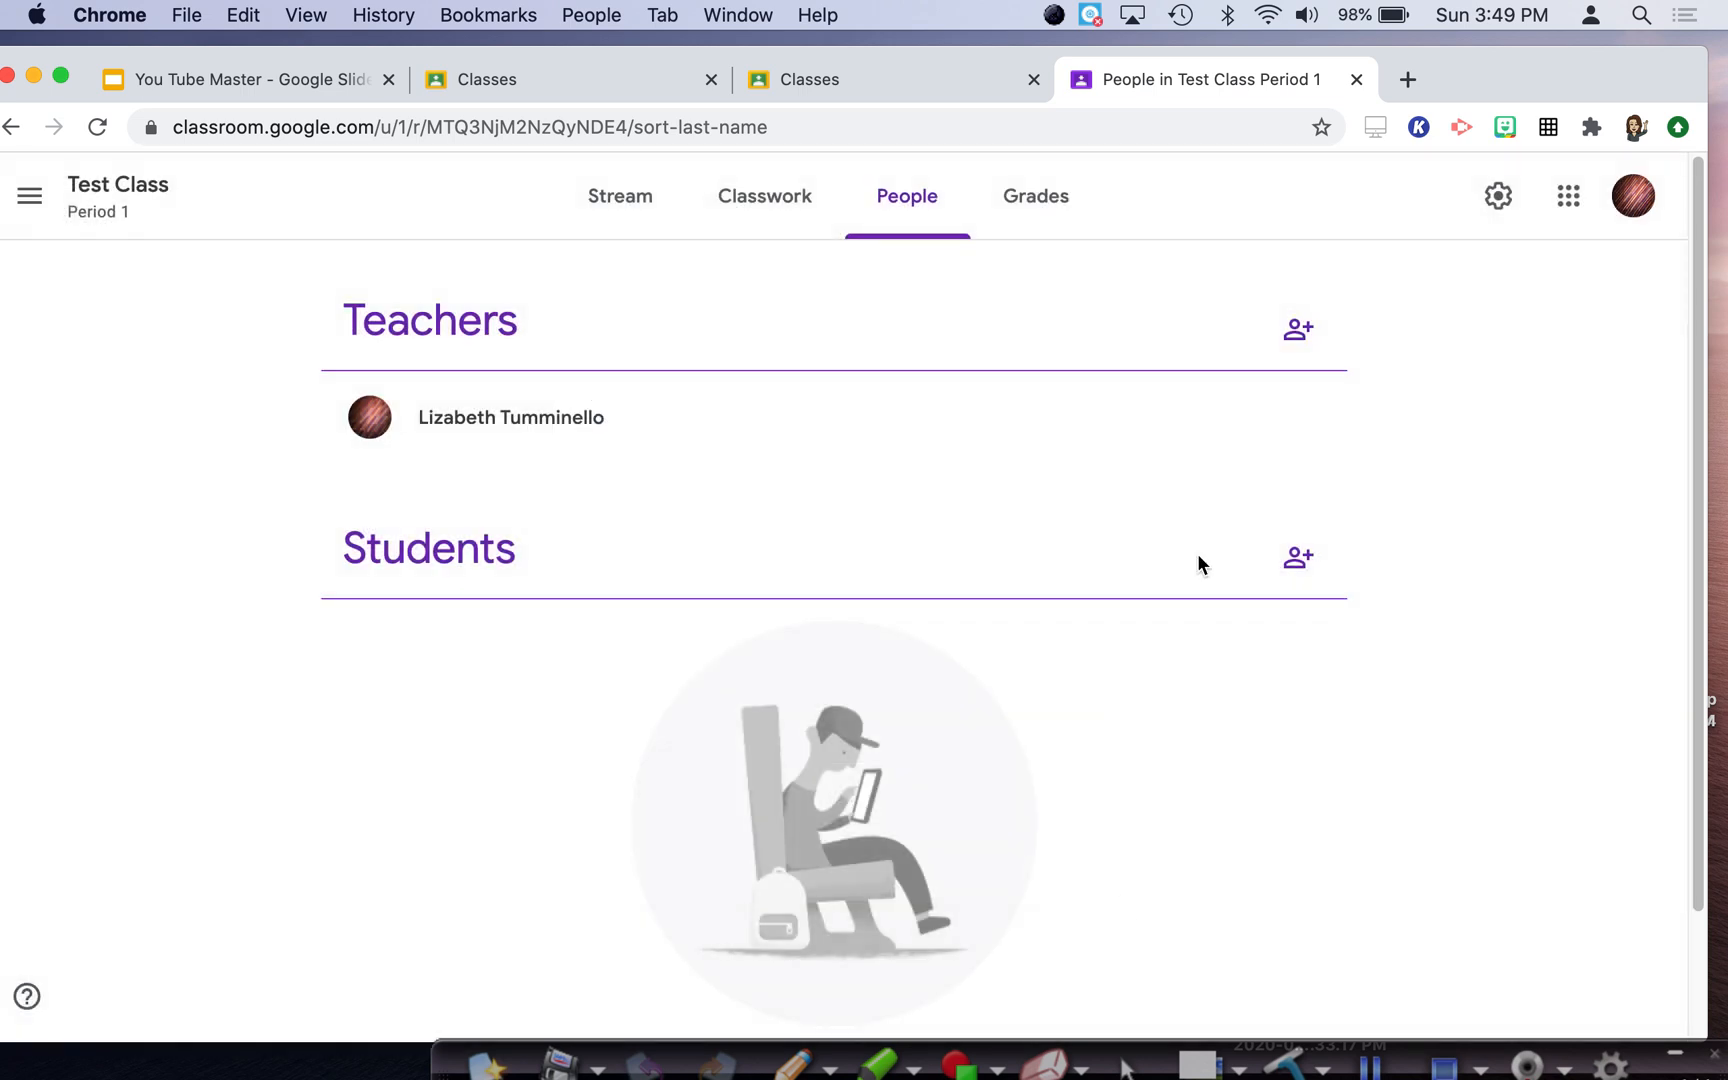
Step: View the Grades page of Test Class and return to its Classwork page
{"action": "left_click", "coordinate": [1063, 204]}
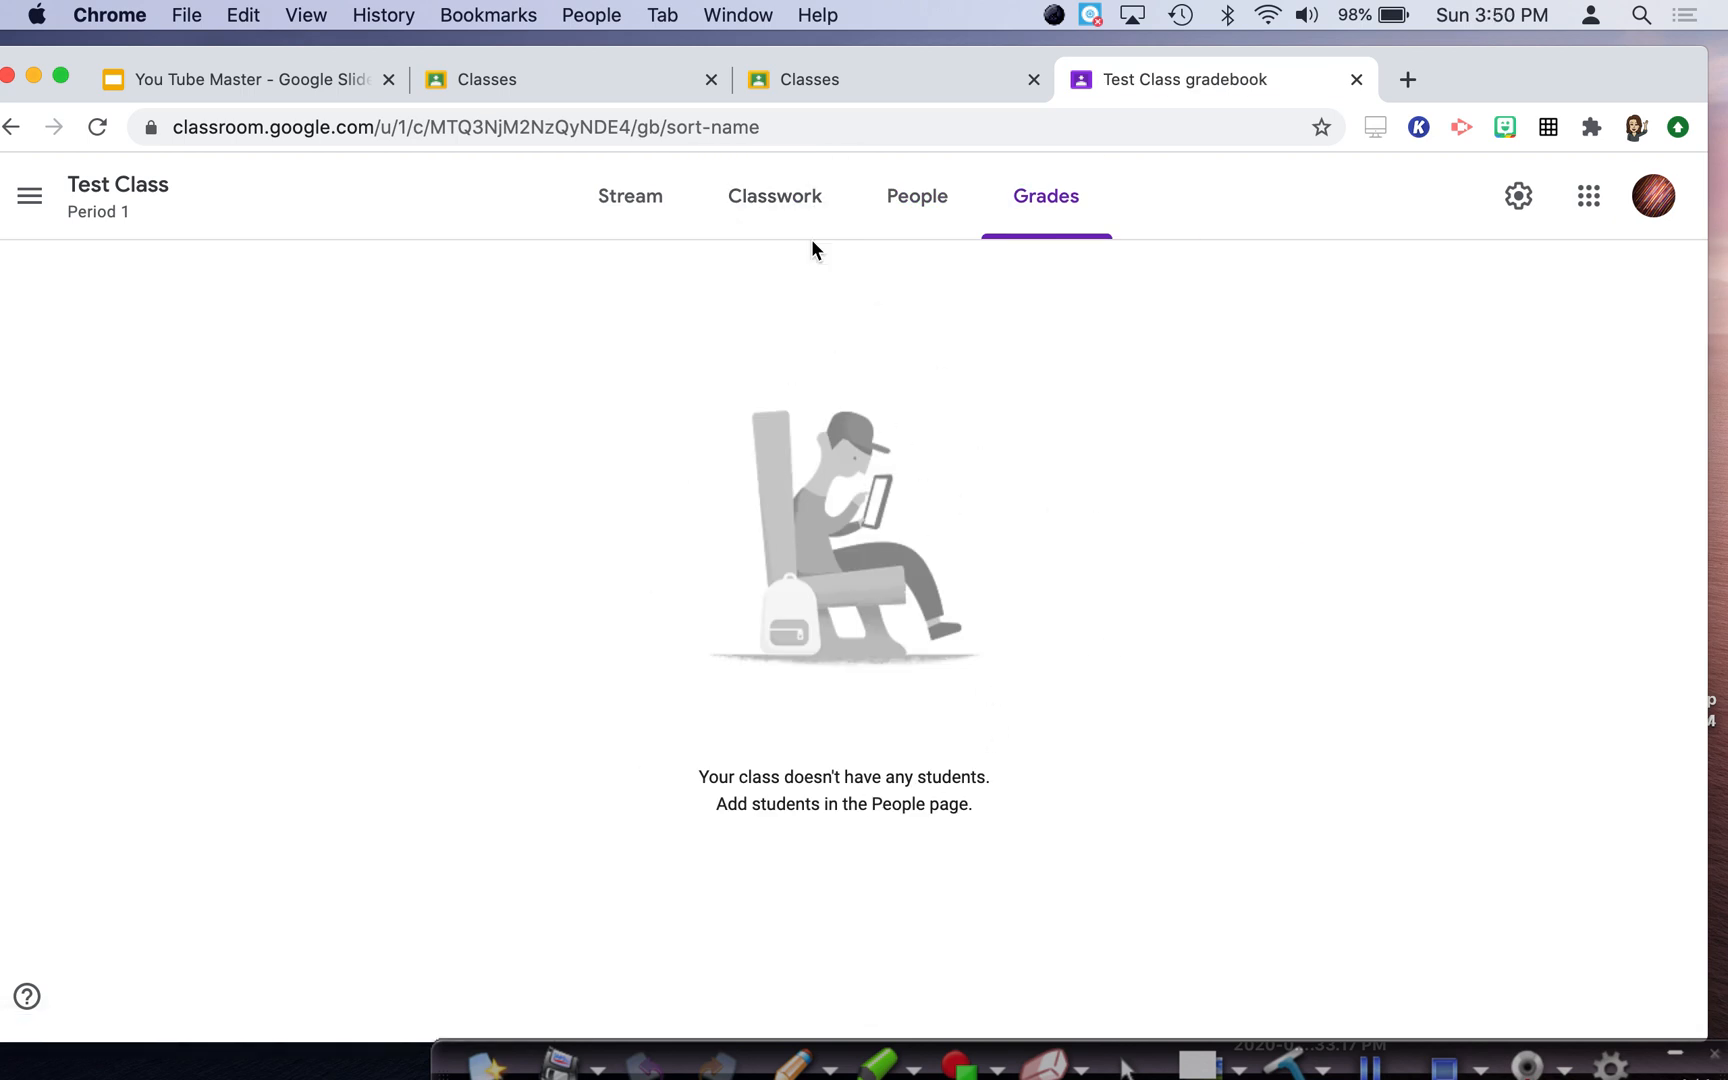
{"action": "left_click", "coordinate": [808, 204]}
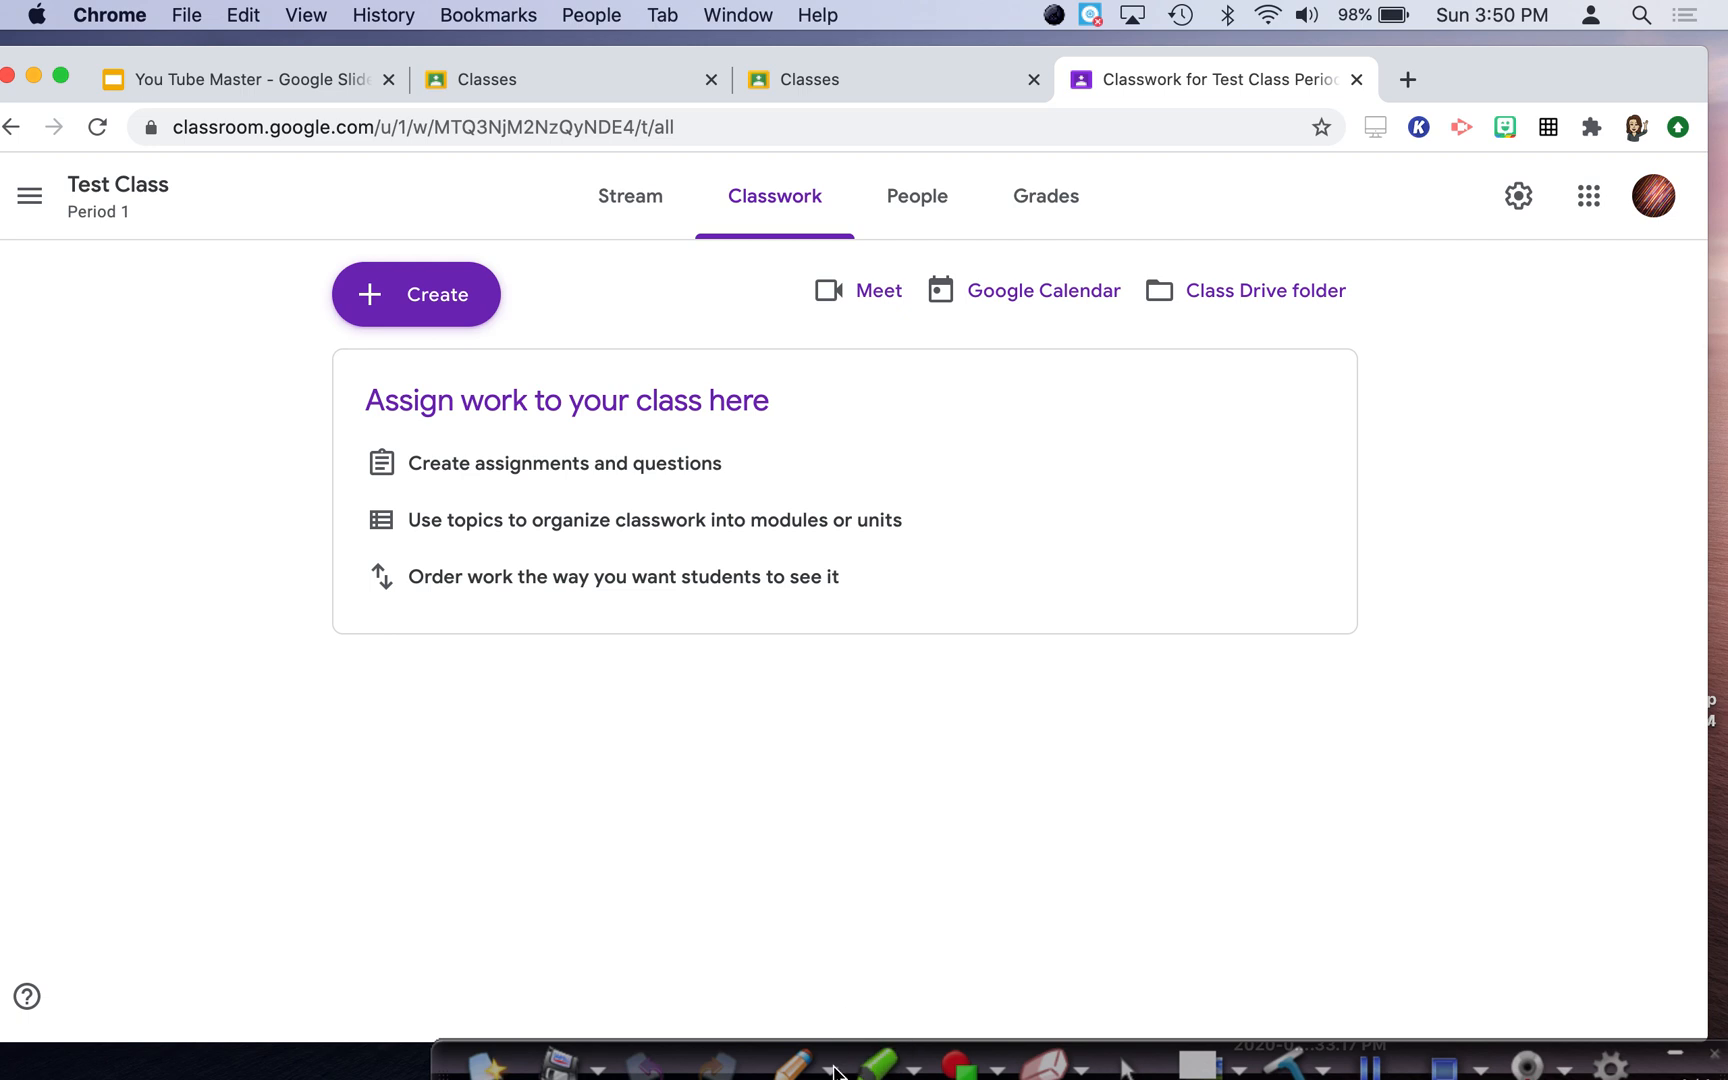
Step: Circle Create in pen on the Classwork page, show its list of post types, and clear the pen mark
{"action": "left_click", "coordinate": [792, 1063]}
{"action": "mouse_move", "coordinate": [540, 250]}
{"action": "left_mouse_down"}
{"action": "mouse_move", "coordinate": [309, 370]}
{"action": "mouse_move", "coordinate": [592, 345]}
{"action": "left_mouse_up"}
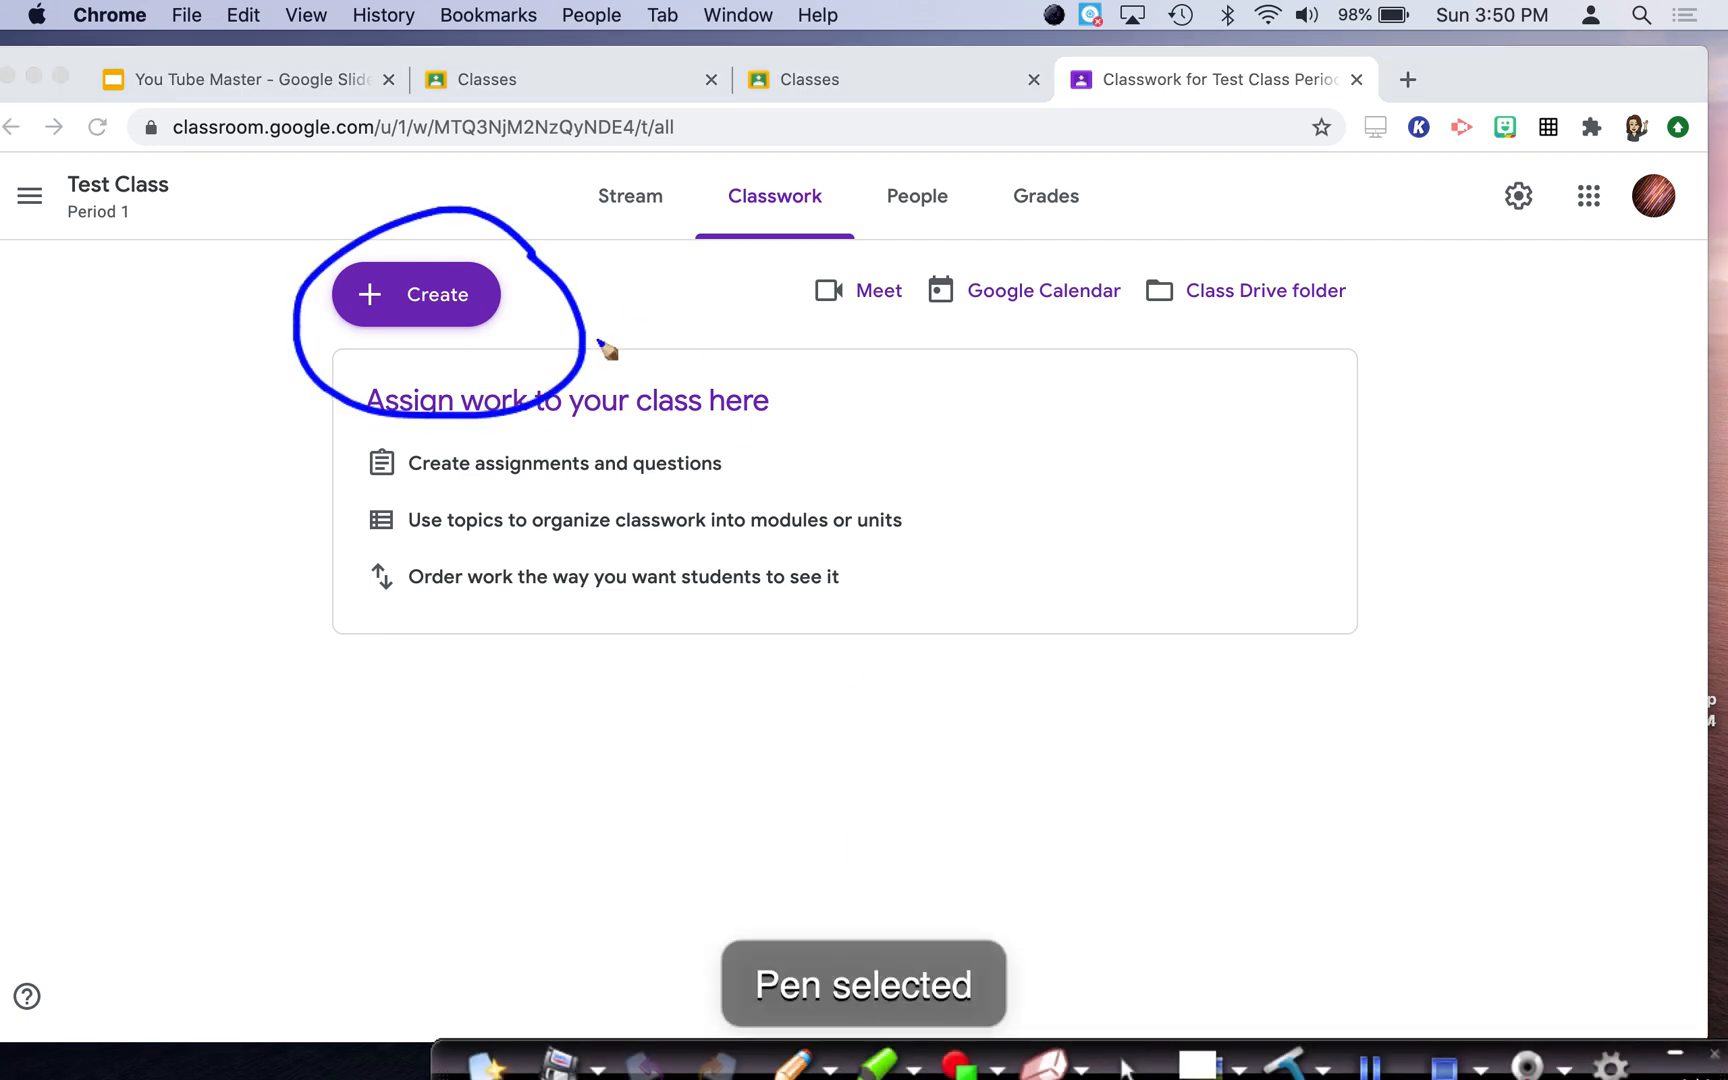
{"action": "left_click", "coordinate": [1127, 1068]}
{"action": "left_click", "coordinate": [462, 308]}
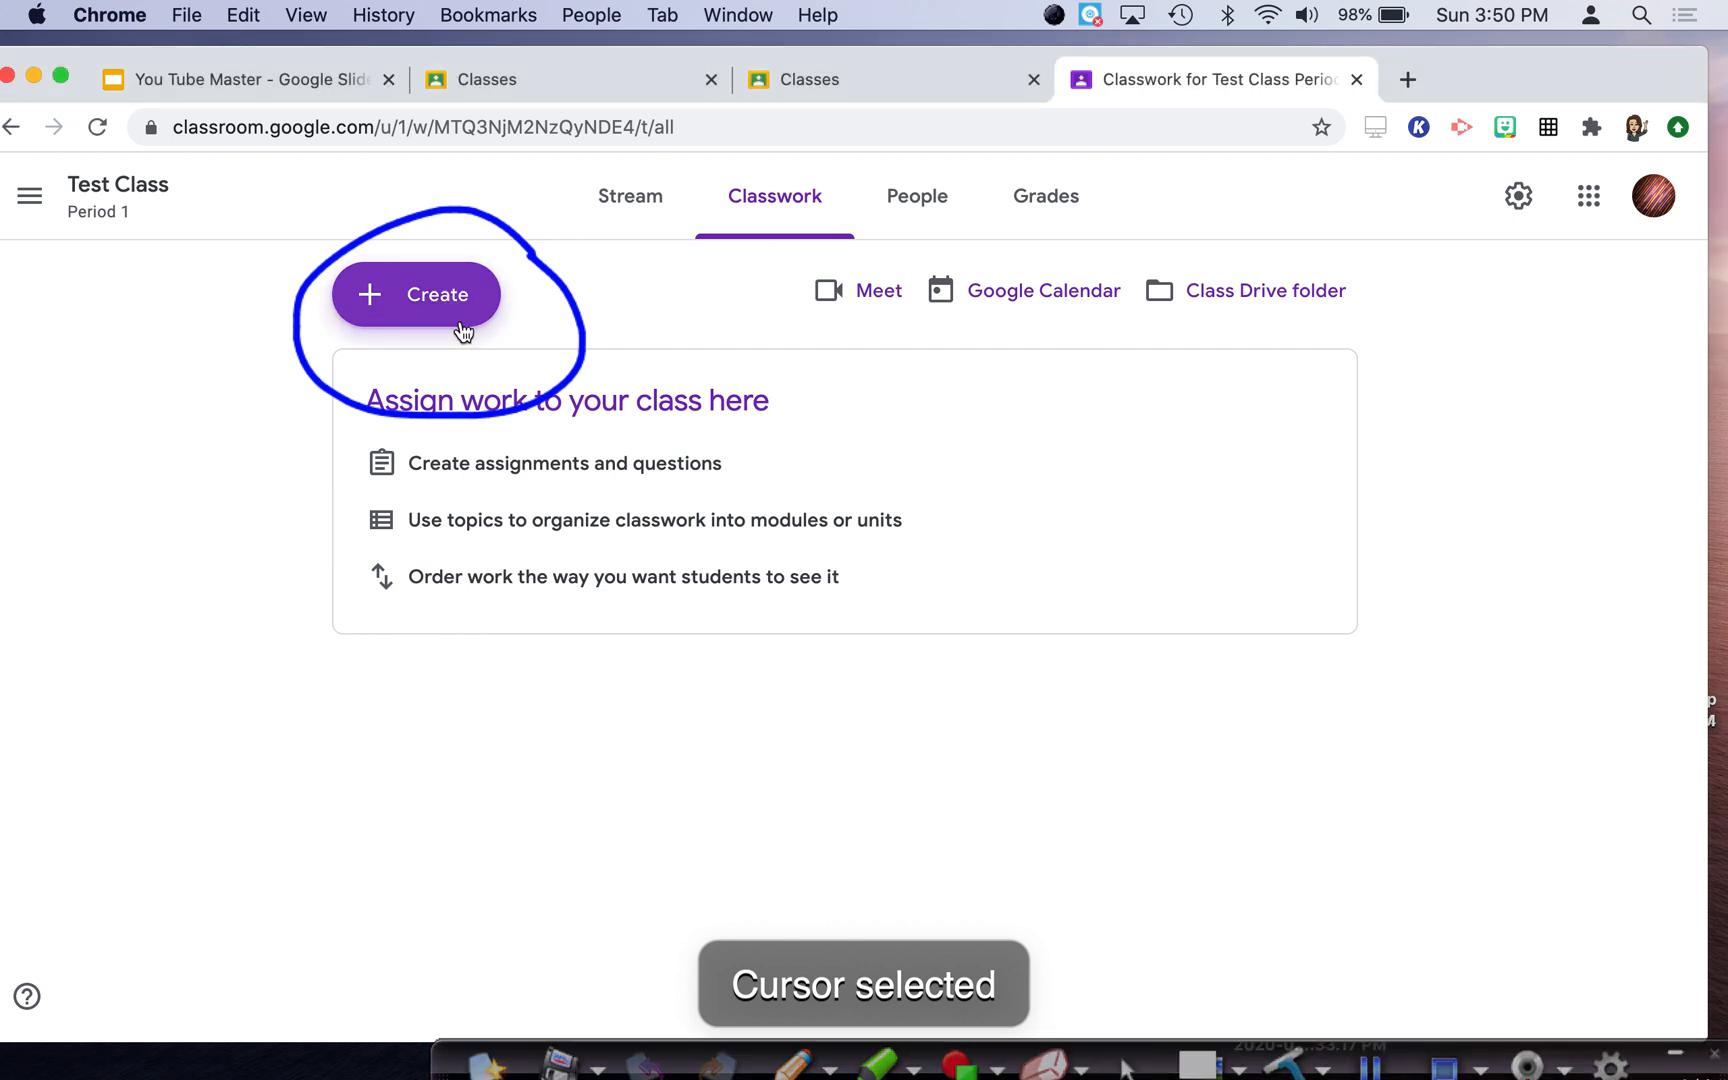
{"action": "left_click", "coordinate": [457, 294]}
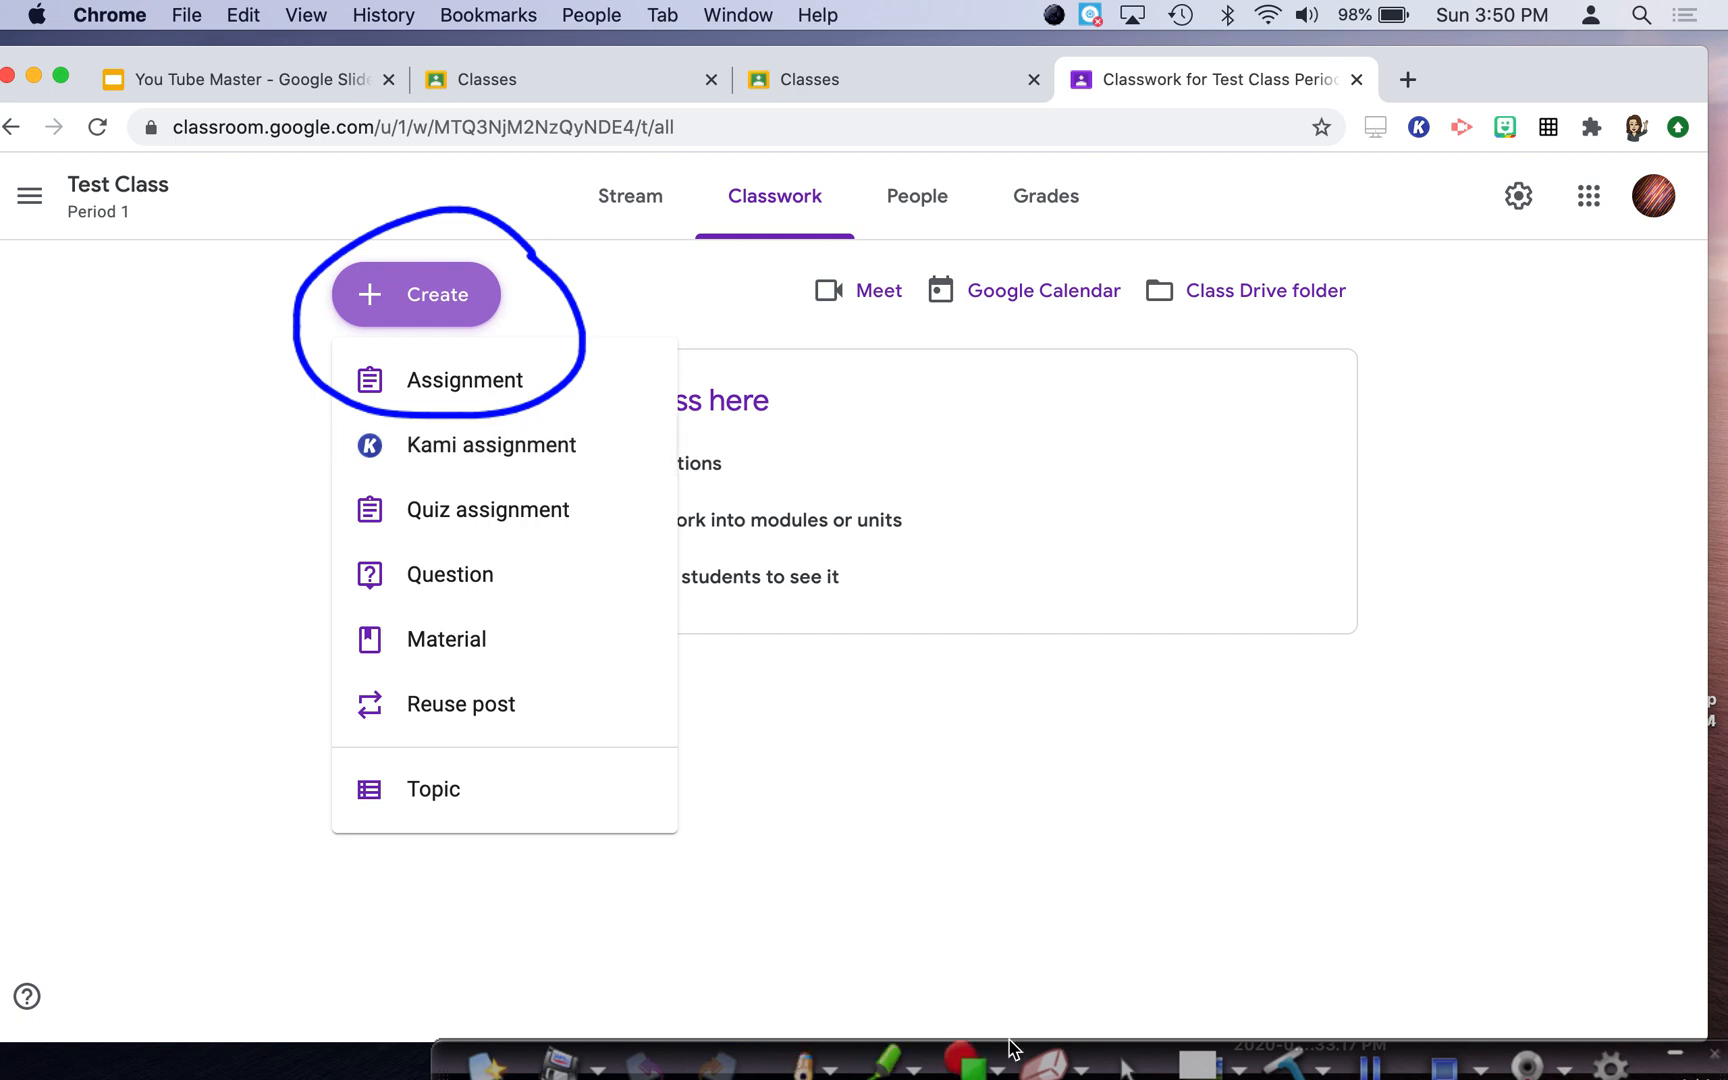
{"action": "left_click", "coordinate": [1289, 1062]}
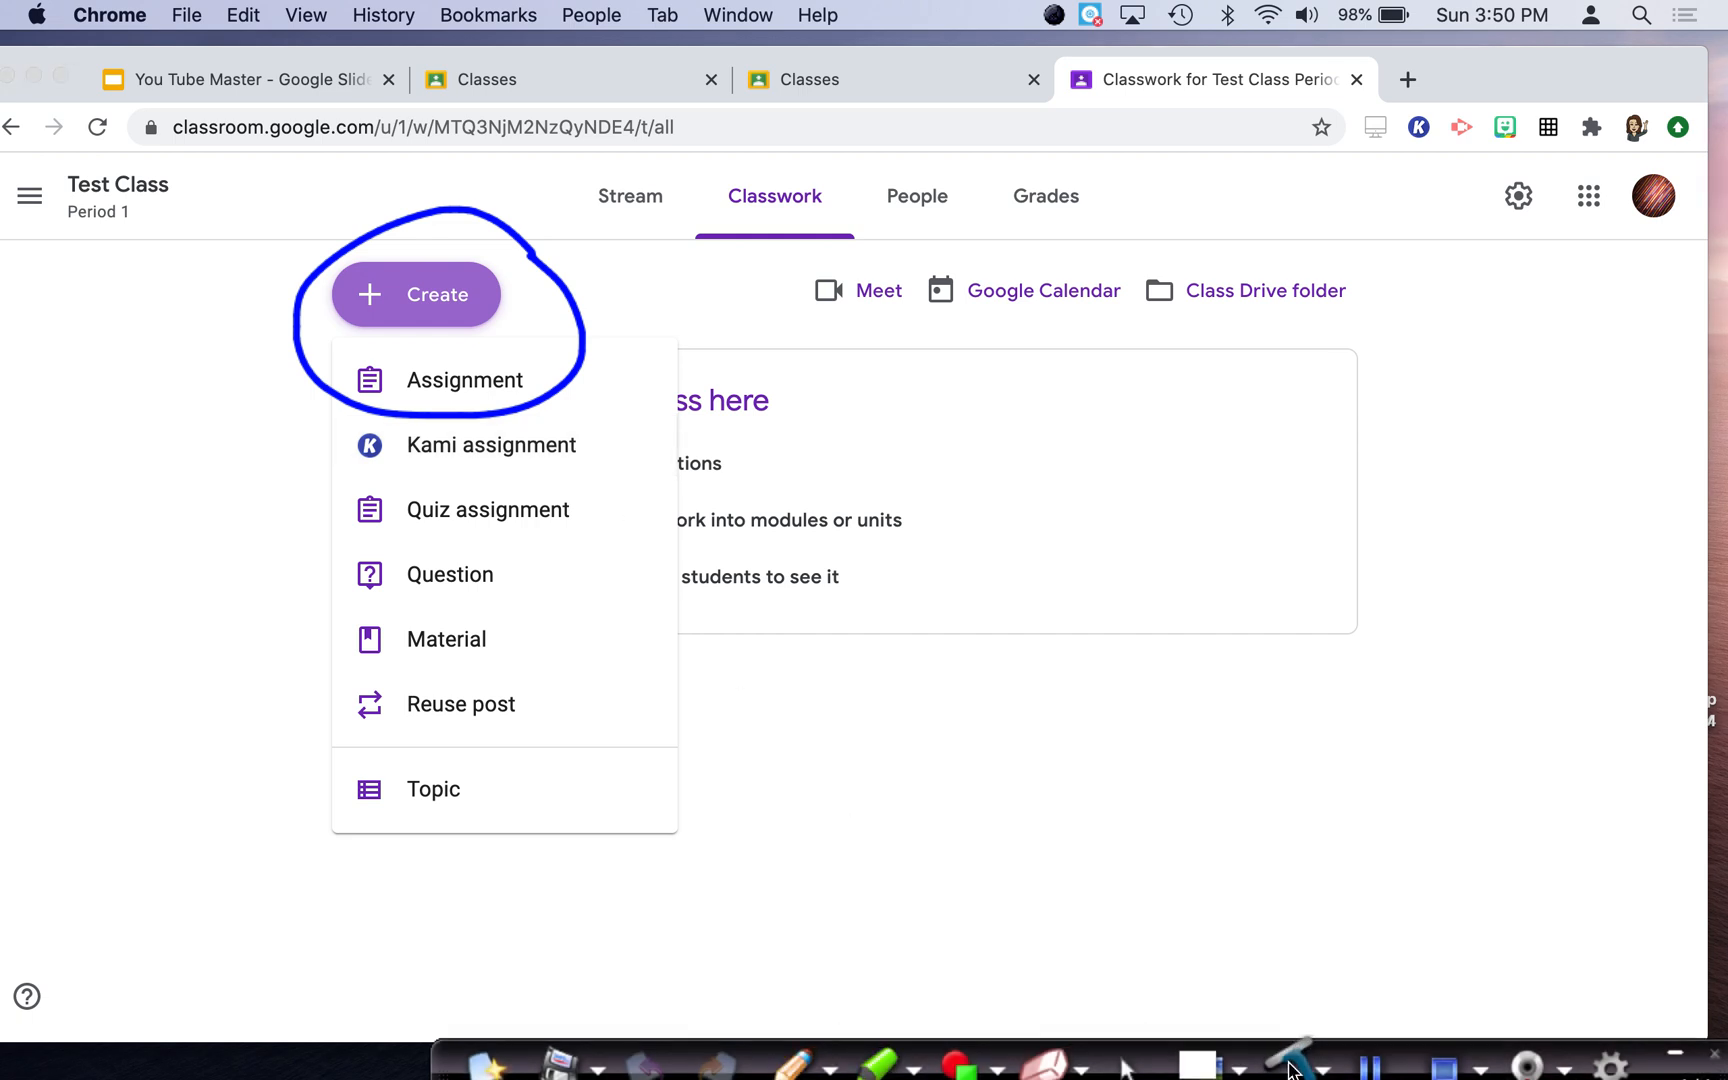
{"action": "left_click", "coordinate": [1130, 1070]}
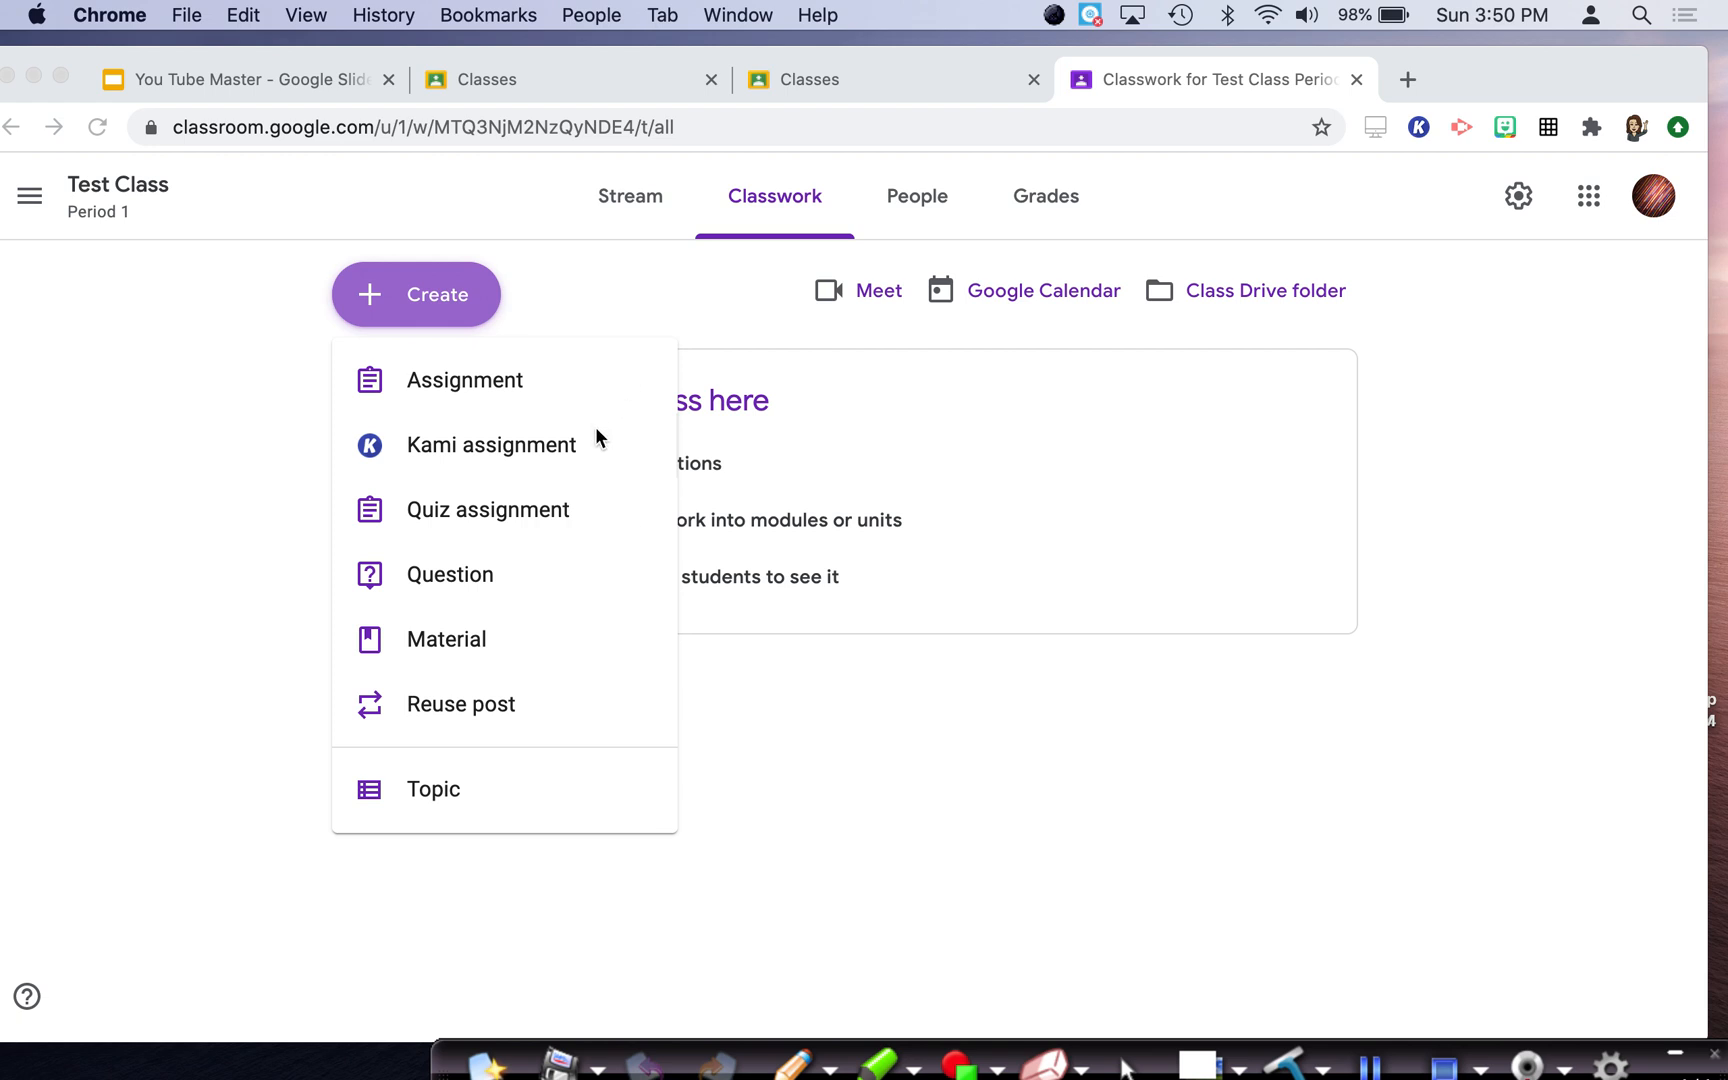
Step: Start a new assignment for Test Class and set its points to Ungraded
{"action": "left_click", "coordinate": [452, 382]}
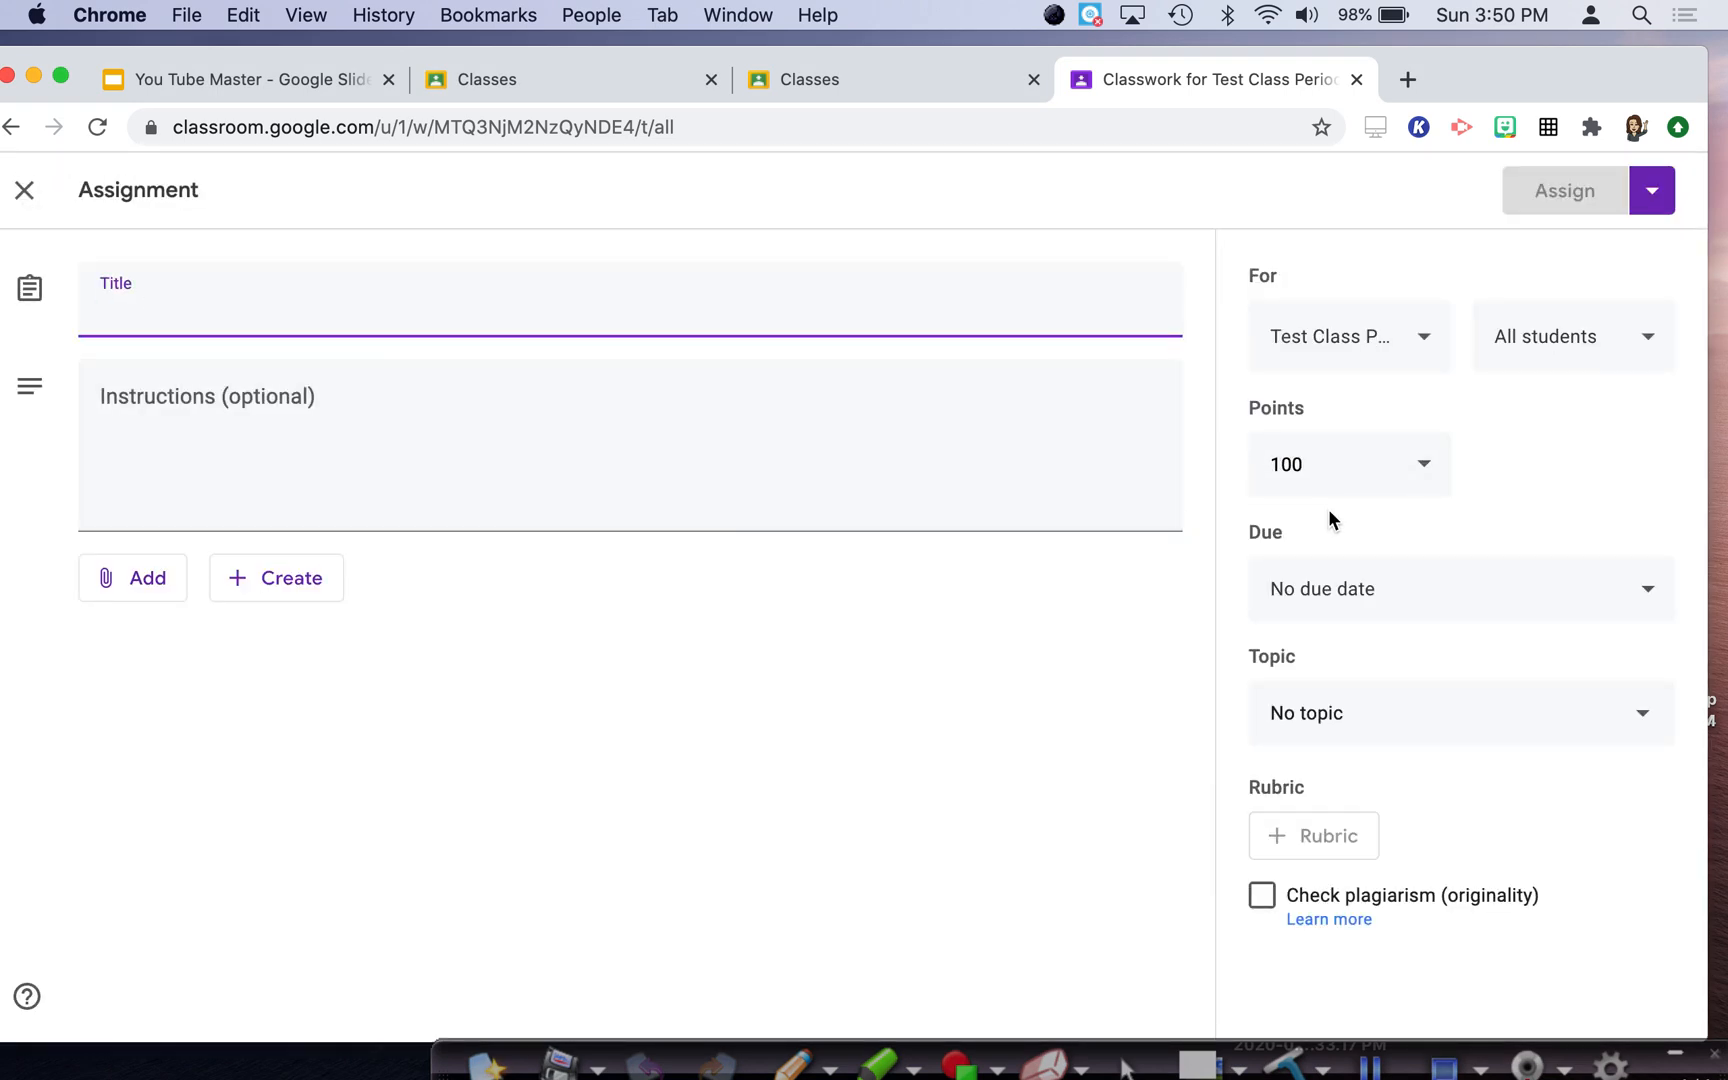
{"action": "left_click", "coordinate": [1425, 465]}
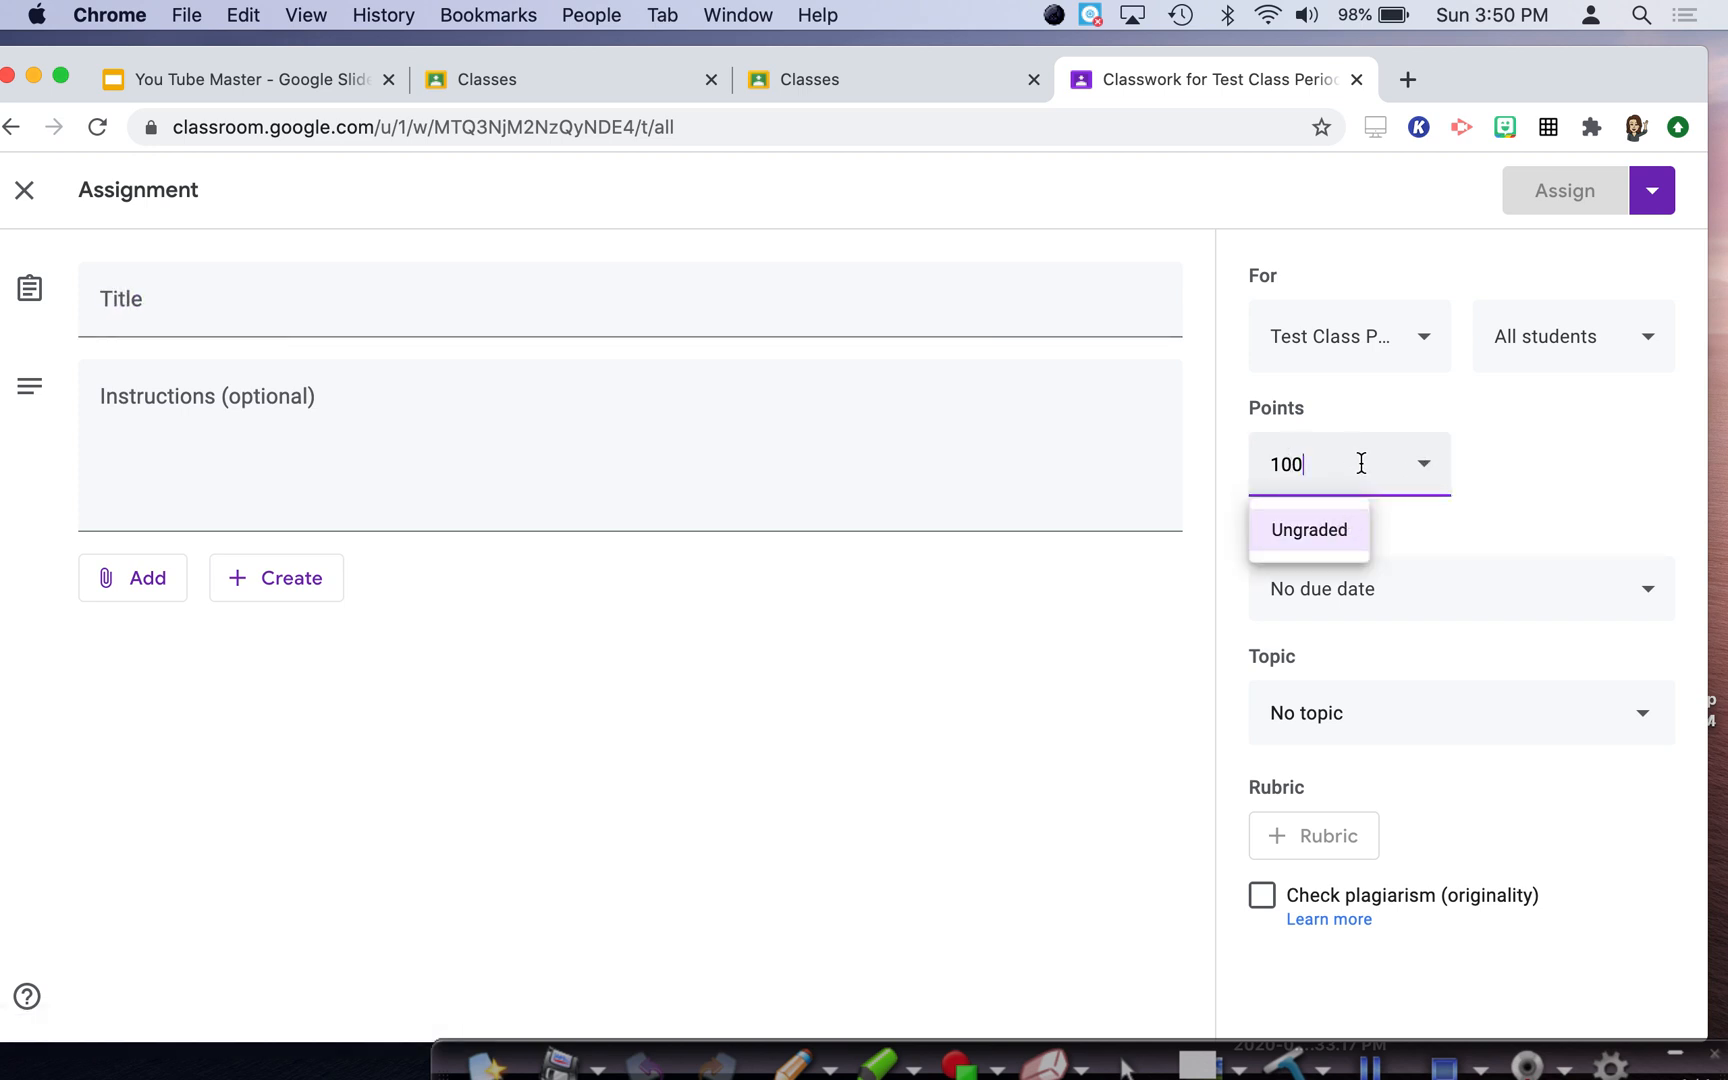
{"action": "left_click", "coordinate": [1327, 531]}
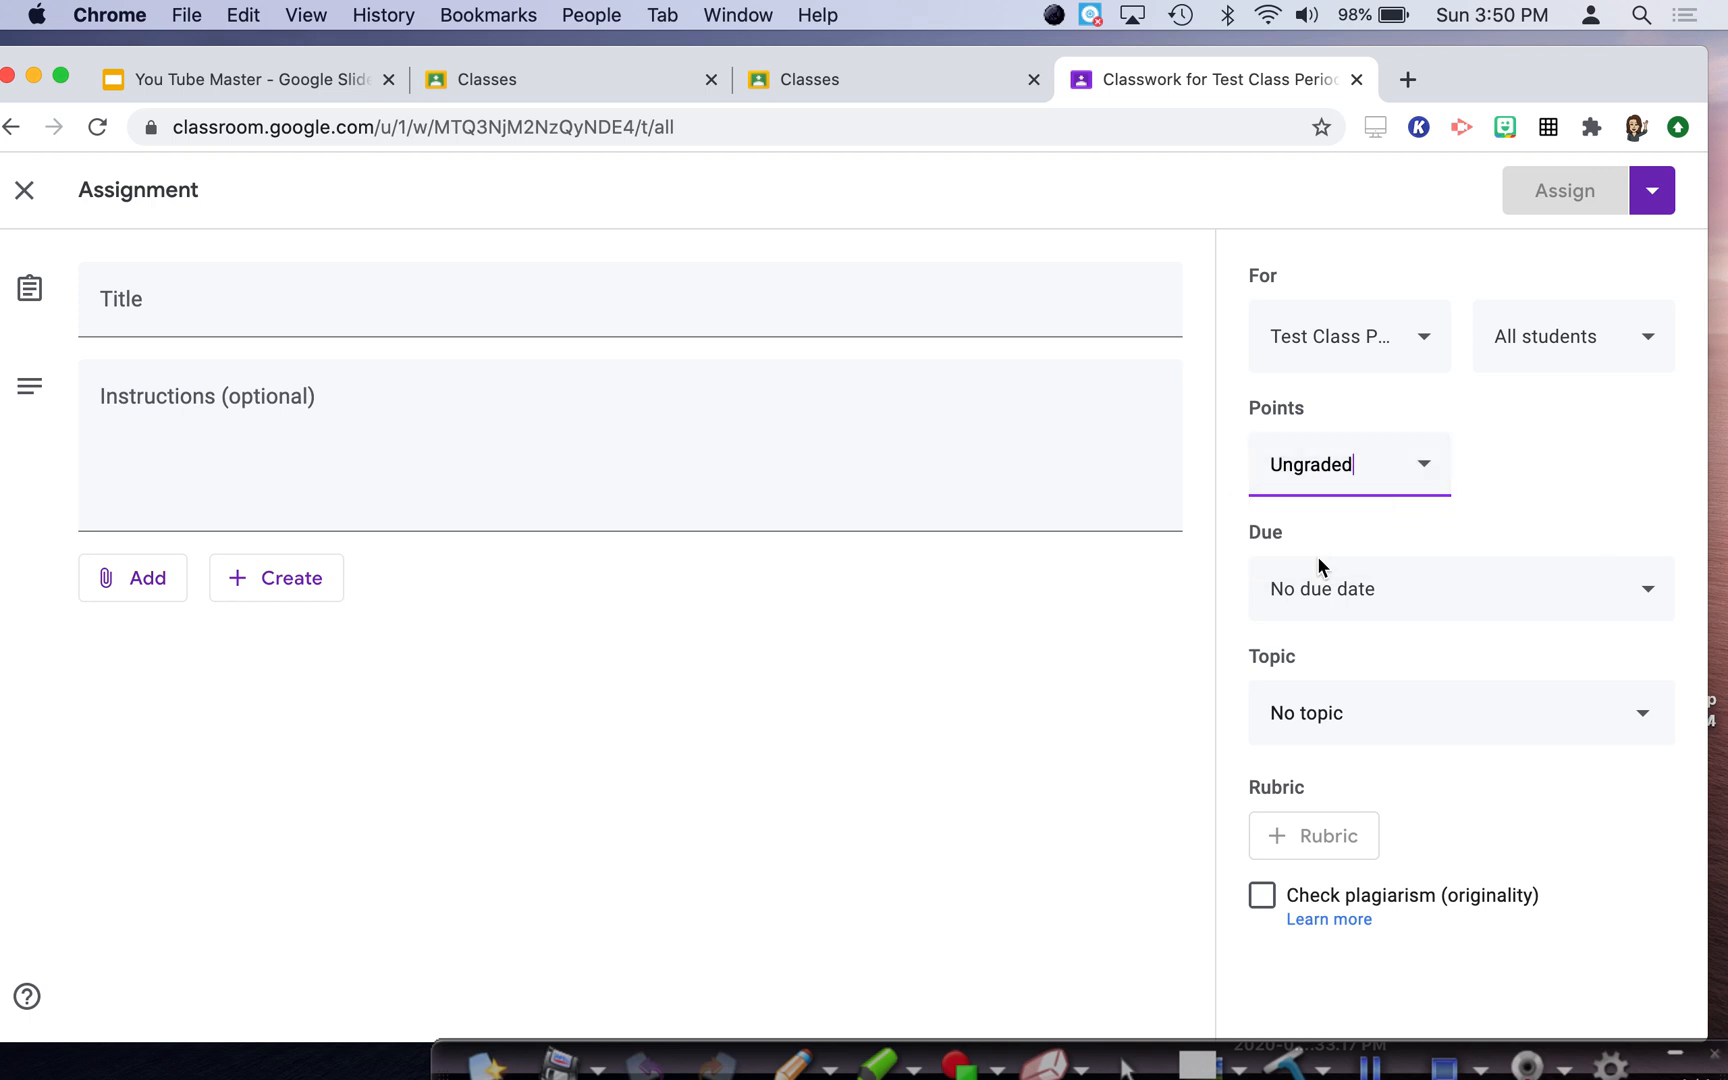
Step: Check which classes and students the assignment can be given to, leaving Test Class and All students selected
{"action": "left_click", "coordinate": [1424, 345]}
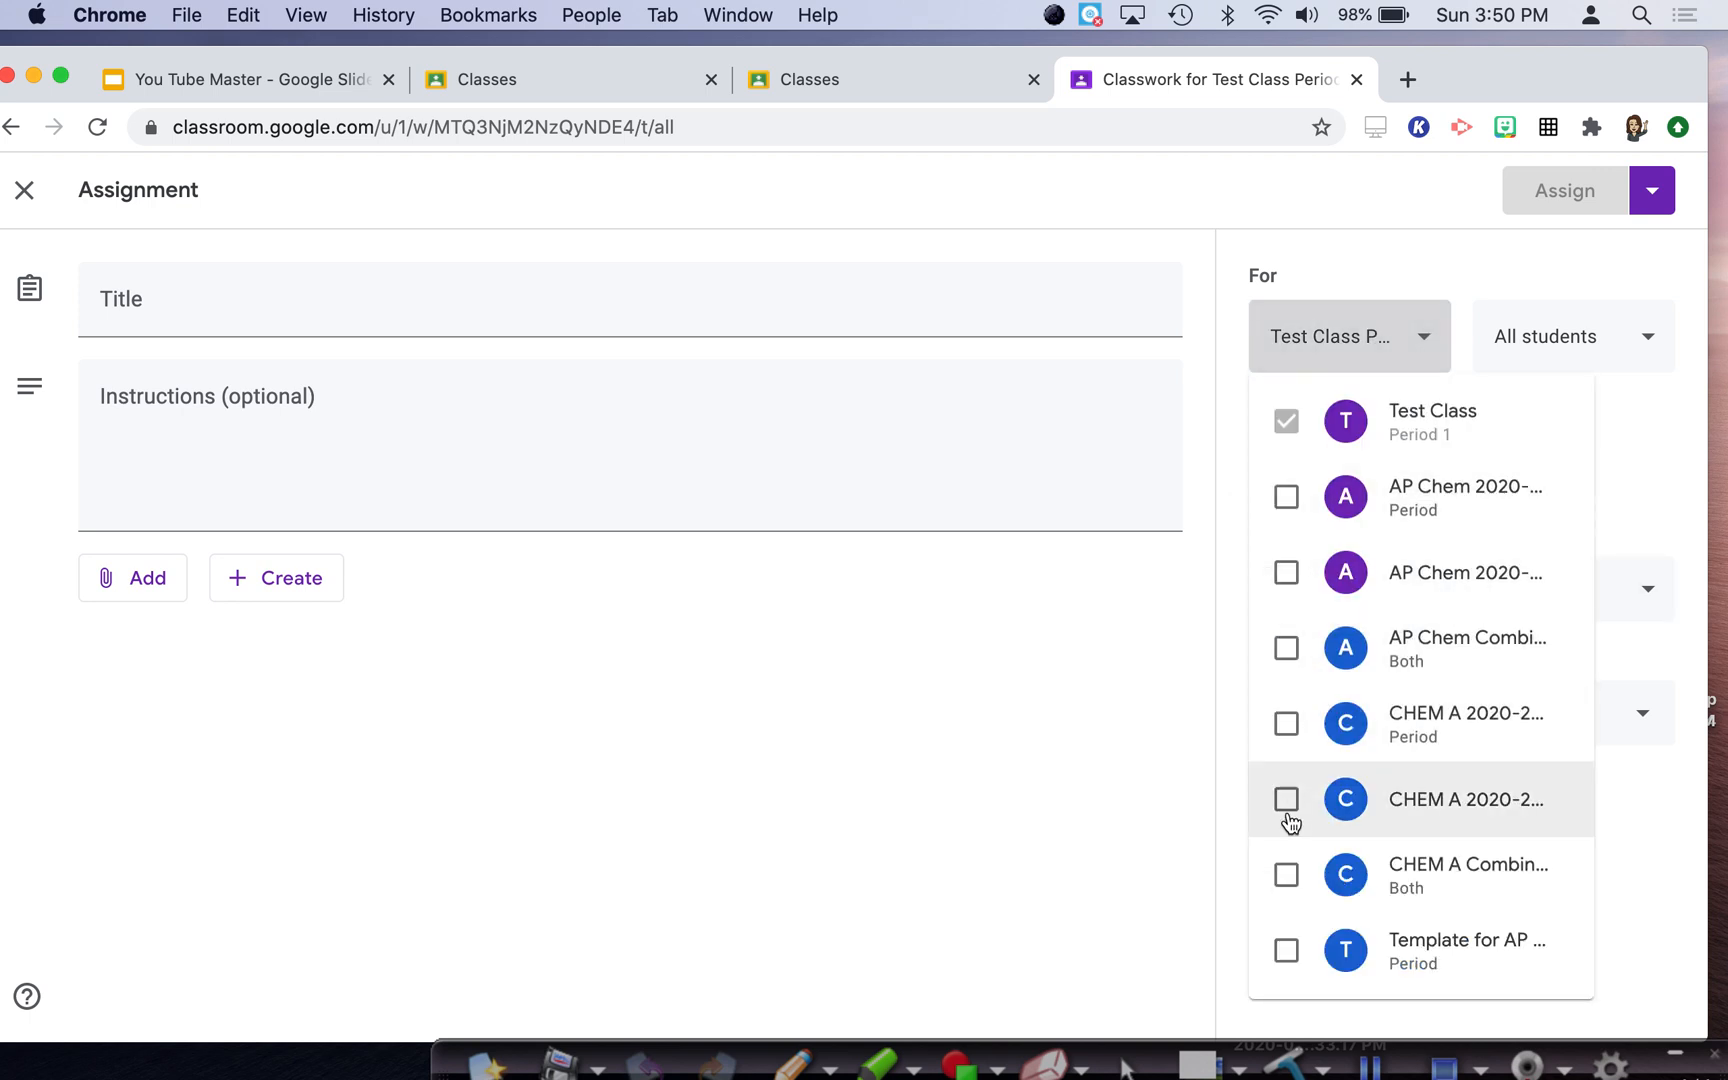
{"action": "left_click", "coordinate": [1424, 344]}
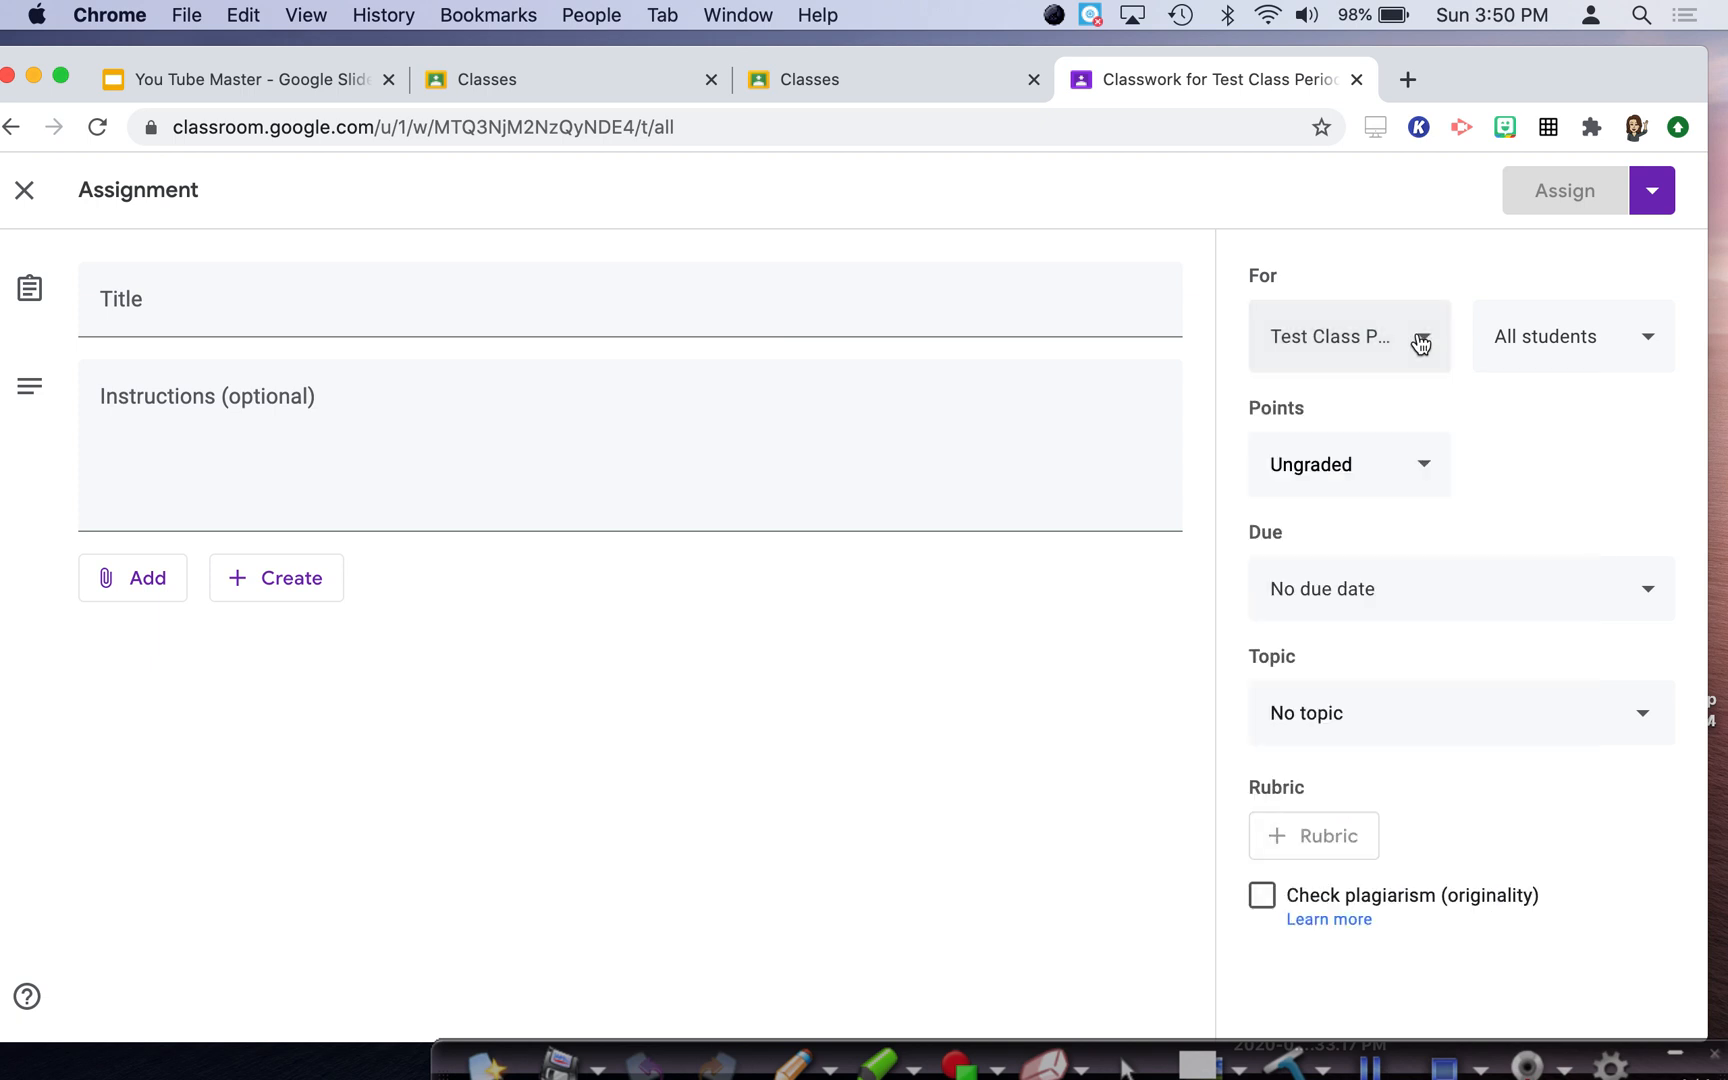
{"action": "left_click", "coordinate": [1637, 340]}
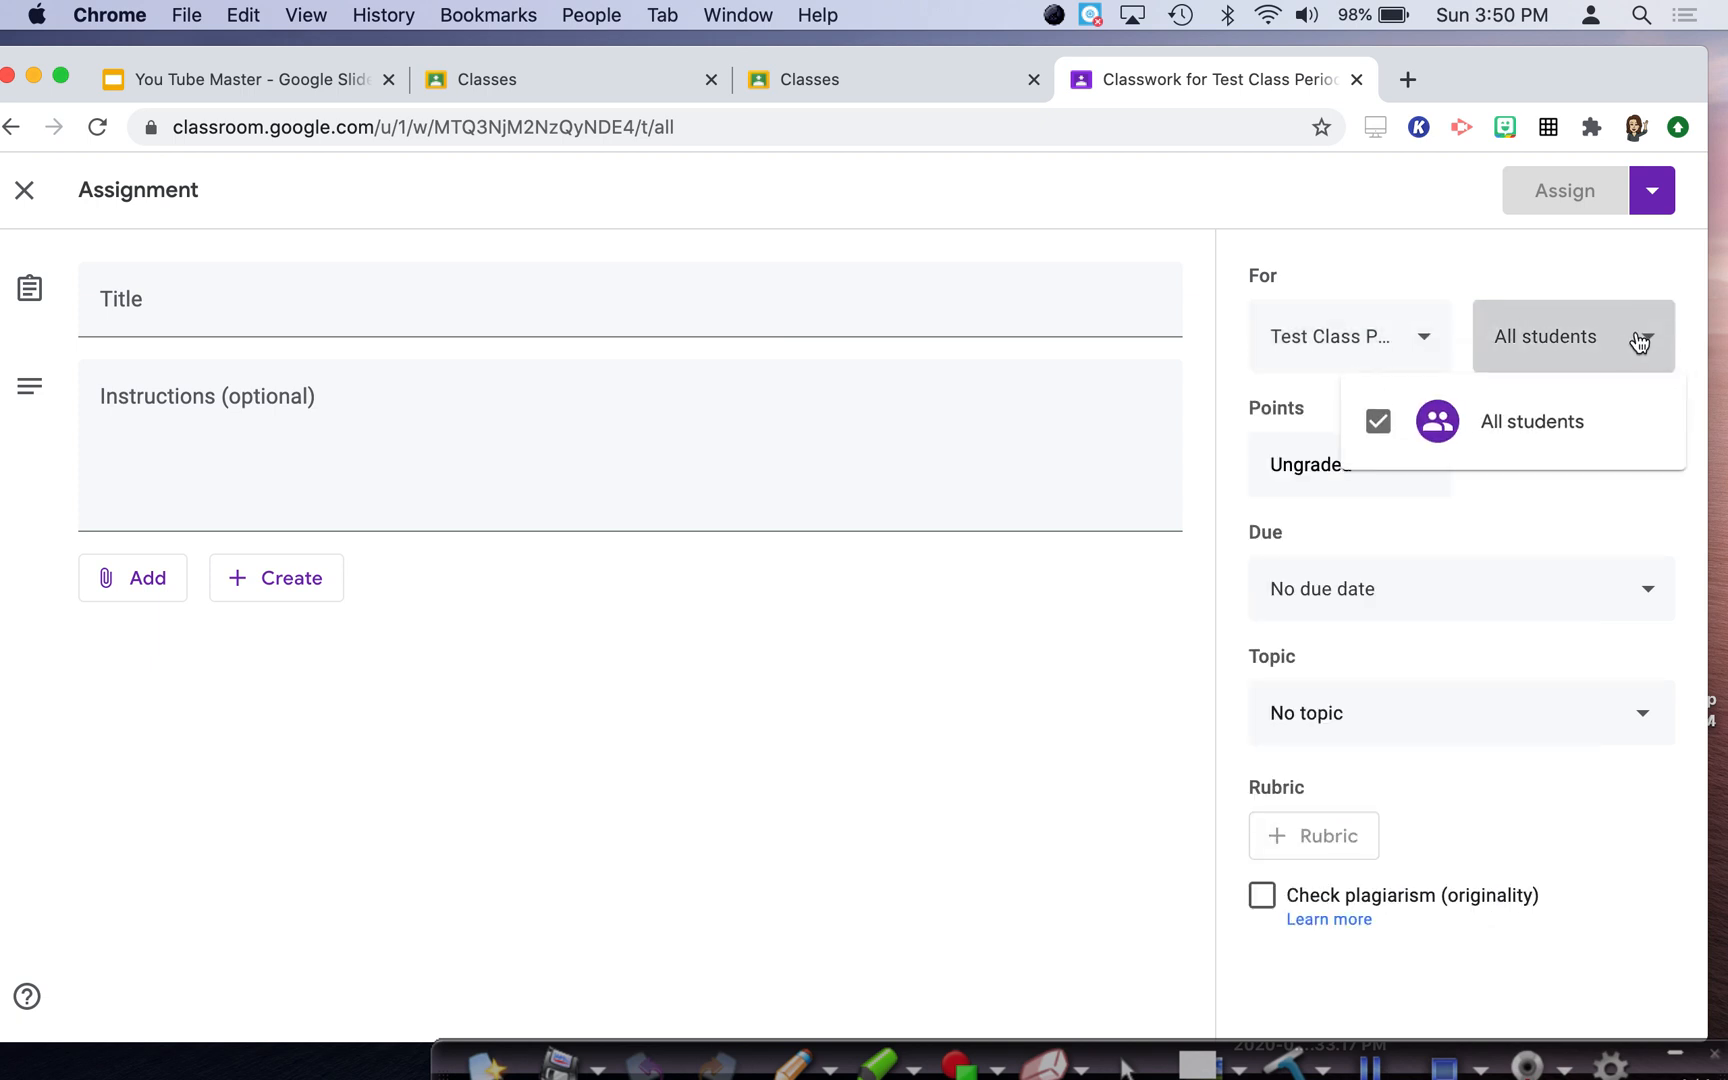
{"action": "left_click", "coordinate": [1637, 340]}
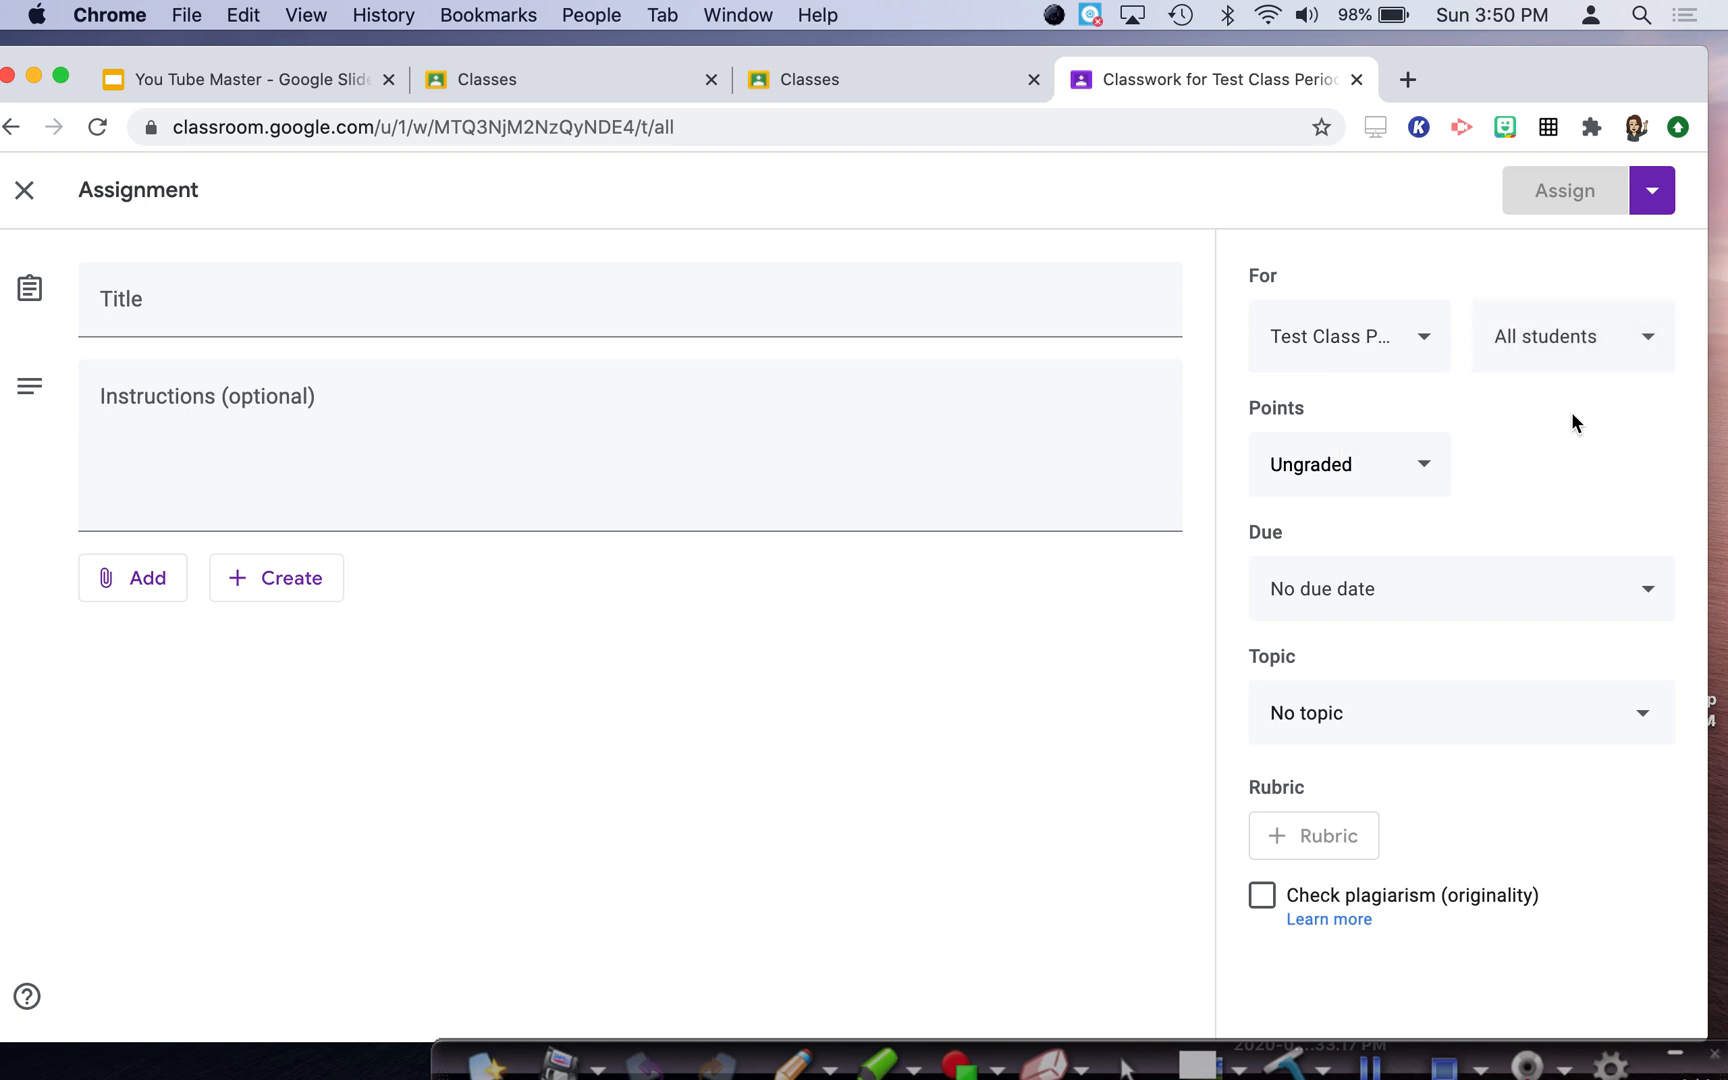
Step: Set the assignment's due date to Aug 17, 2020 at 11:59 PM
{"action": "left_click", "coordinate": [1568, 602]}
{"action": "left_click", "coordinate": [1531, 694]}
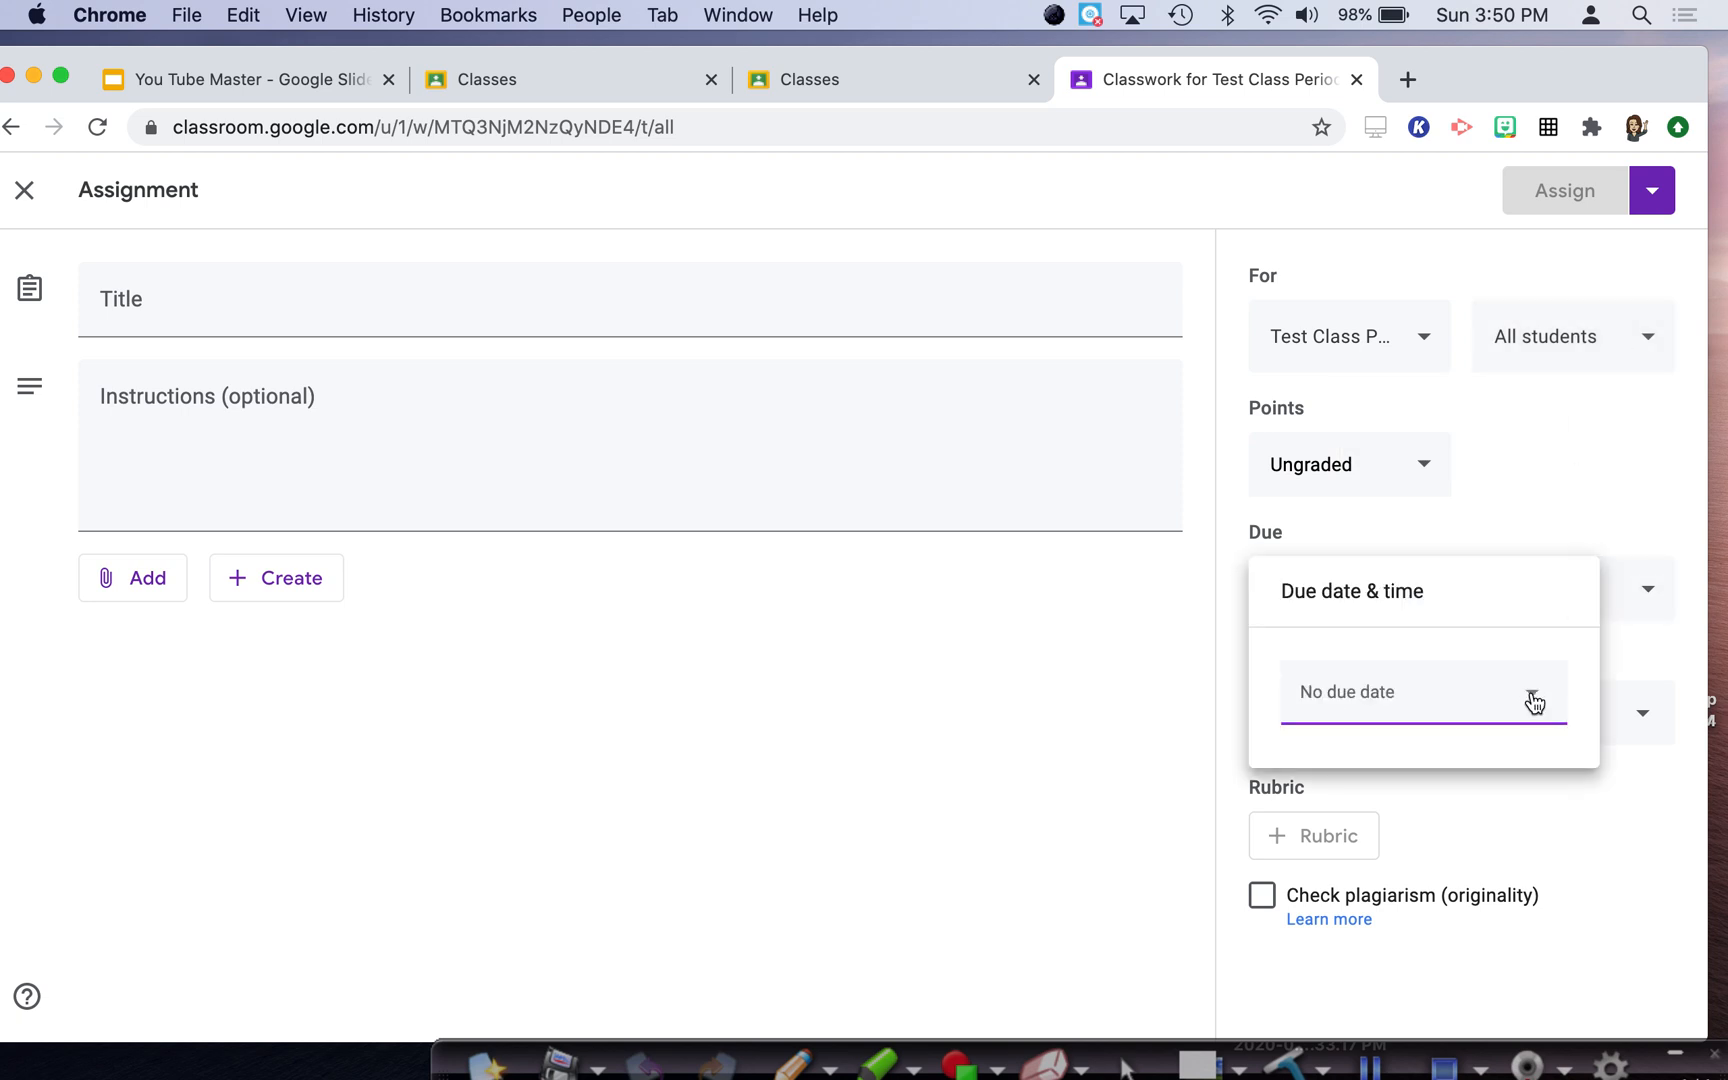
{"action": "left_click", "coordinate": [1410, 786]}
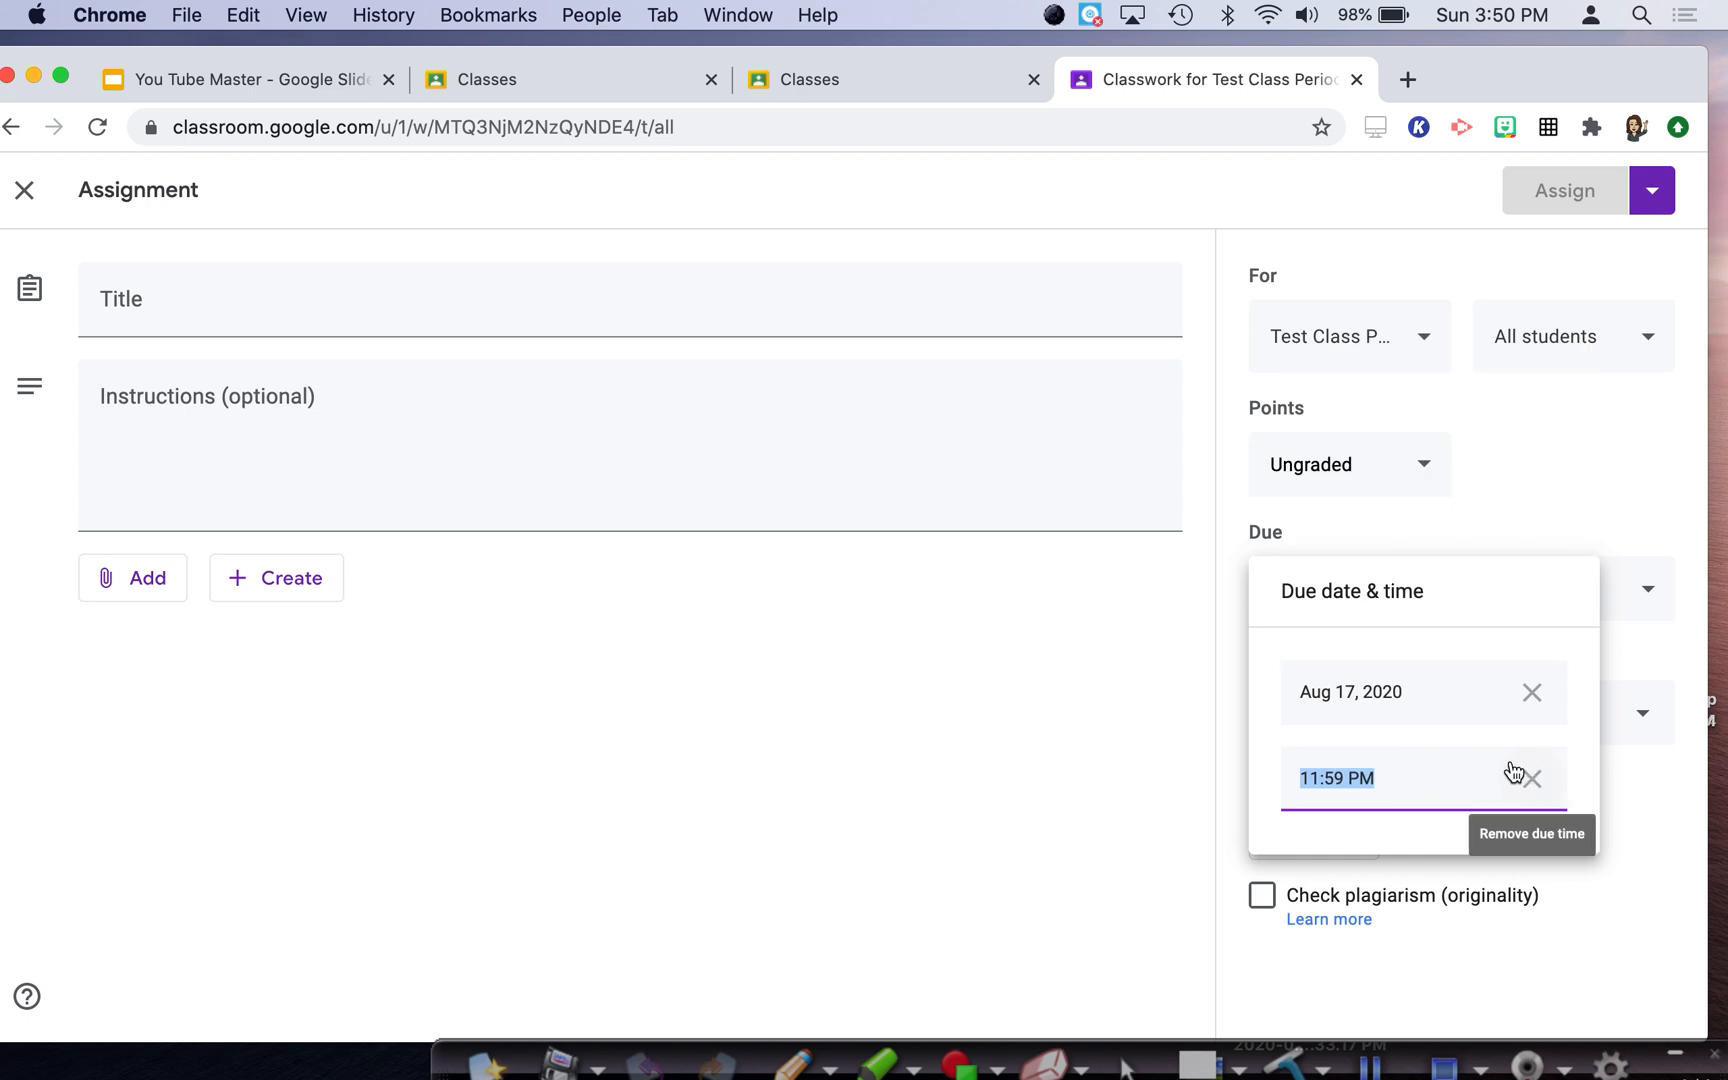
{"action": "left_click", "coordinate": [1617, 764]}
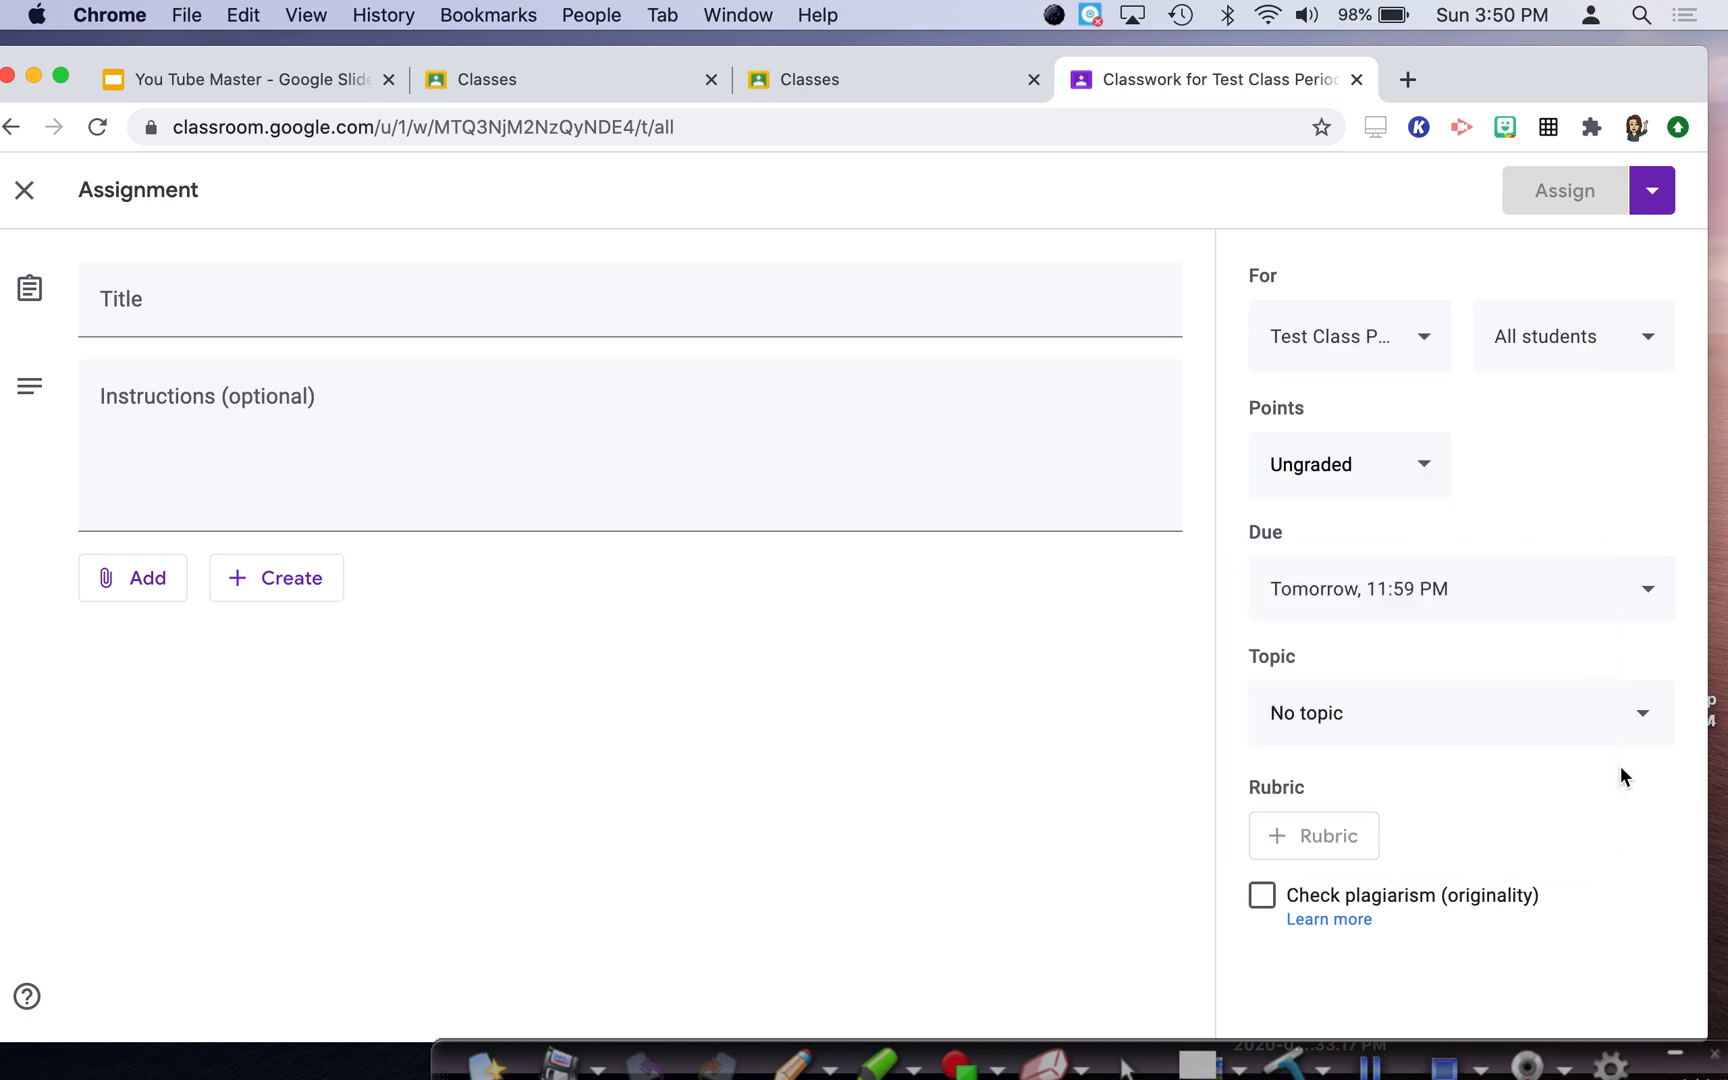
Step: View the topic choices for the assignment, keep No topic, and close the assignment form without assigning it
{"action": "left_click", "coordinate": [1636, 714]}
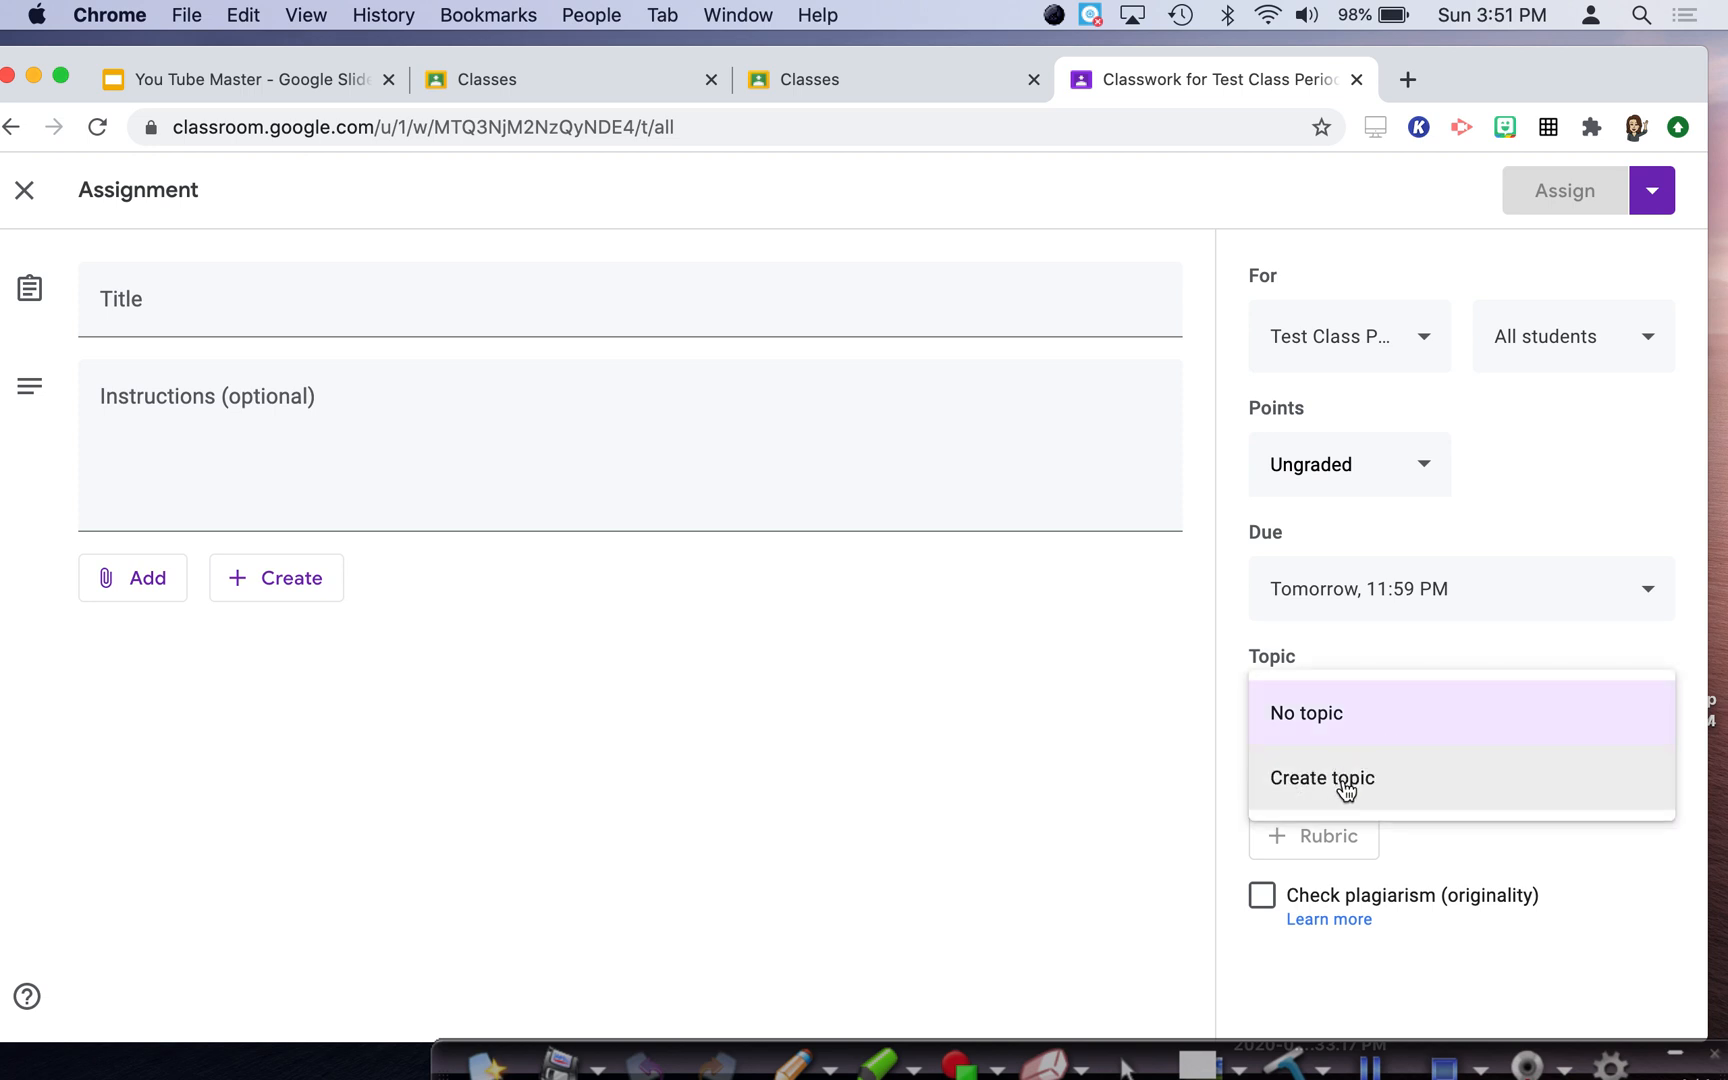
{"action": "left_click", "coordinate": [1545, 855]}
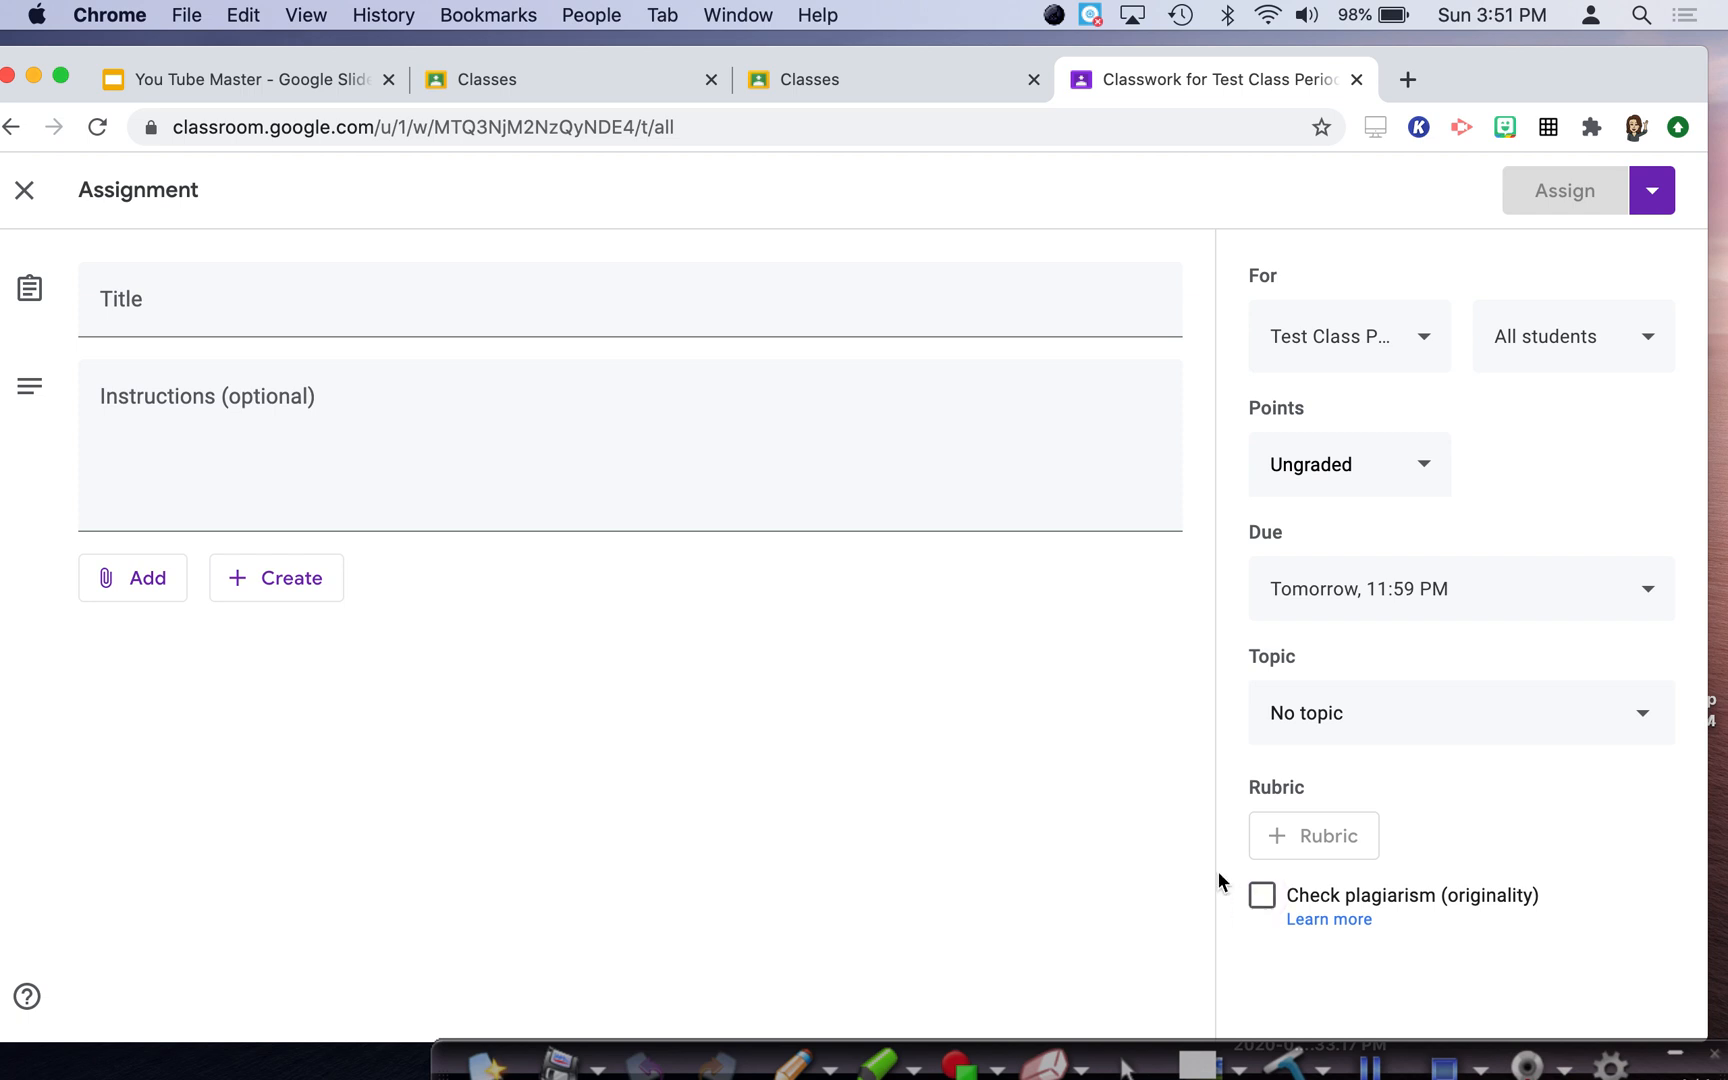
{"action": "left_click", "coordinate": [24, 190]}
Step: Examine a new quiz assignment form with its attached Blank Quiz and return to the Classwork page
{"action": "left_click", "coordinate": [442, 306]}
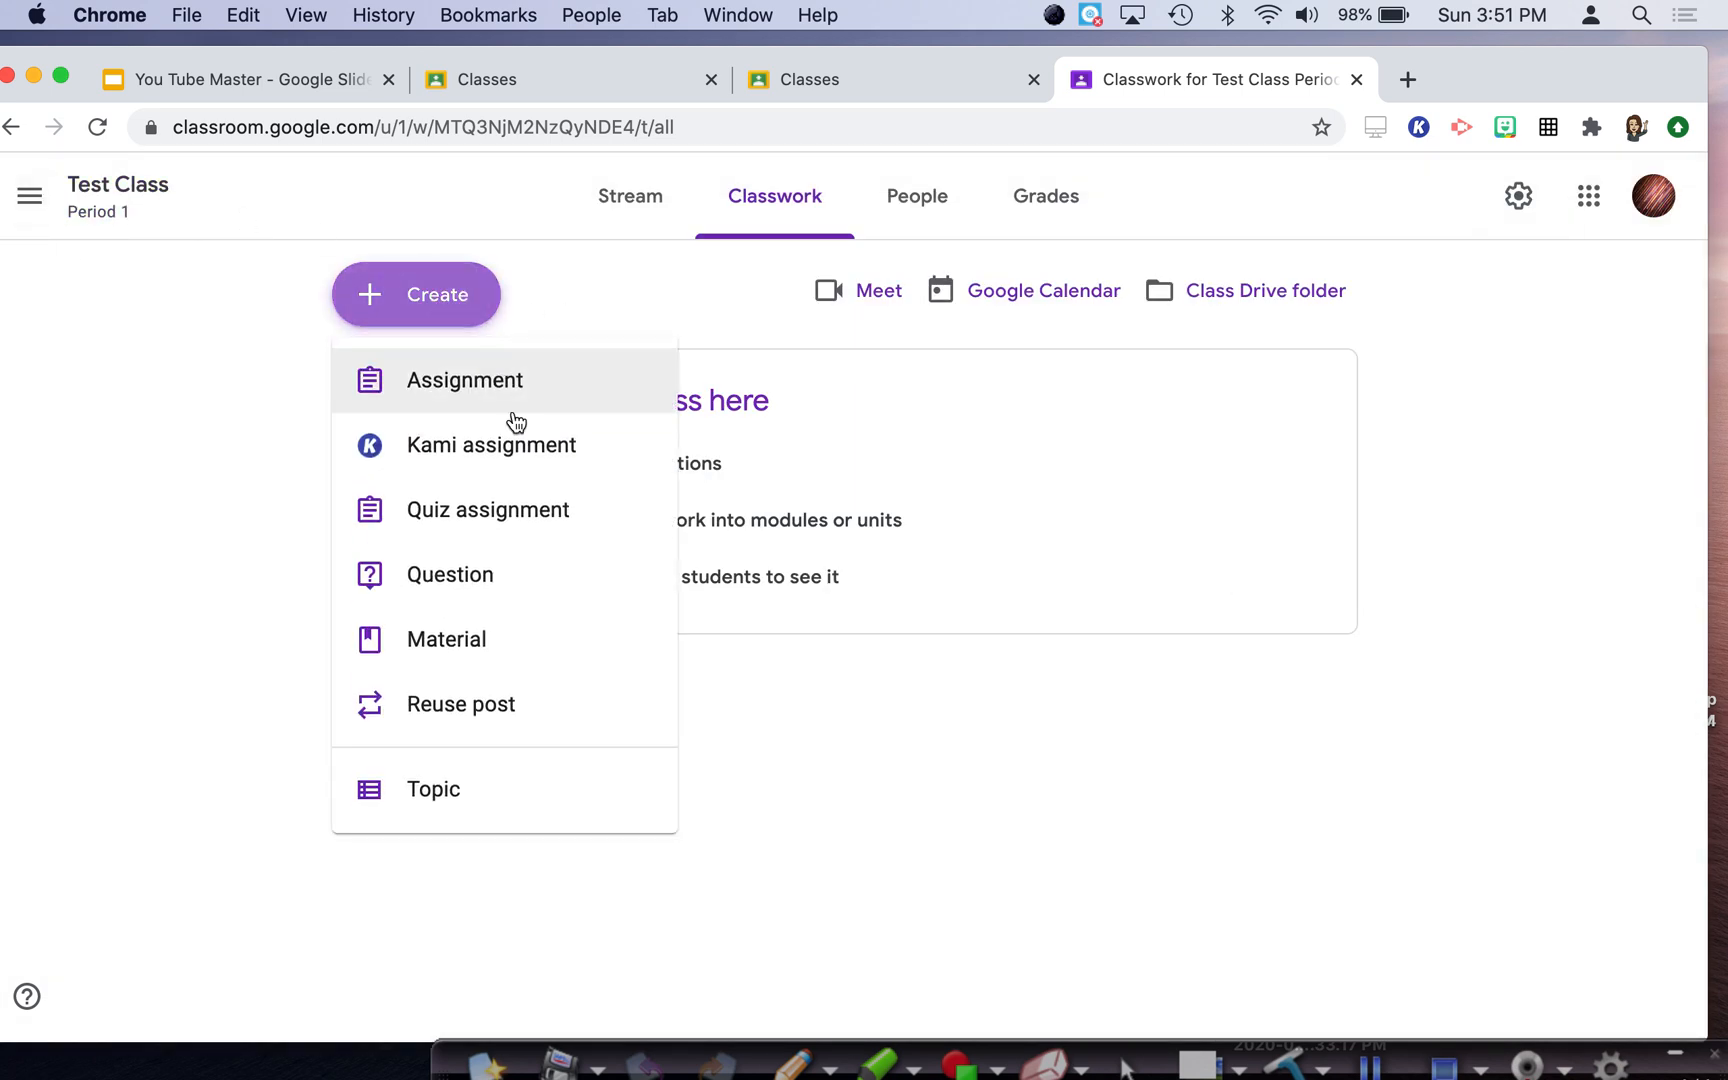
{"action": "left_click", "coordinate": [506, 526]}
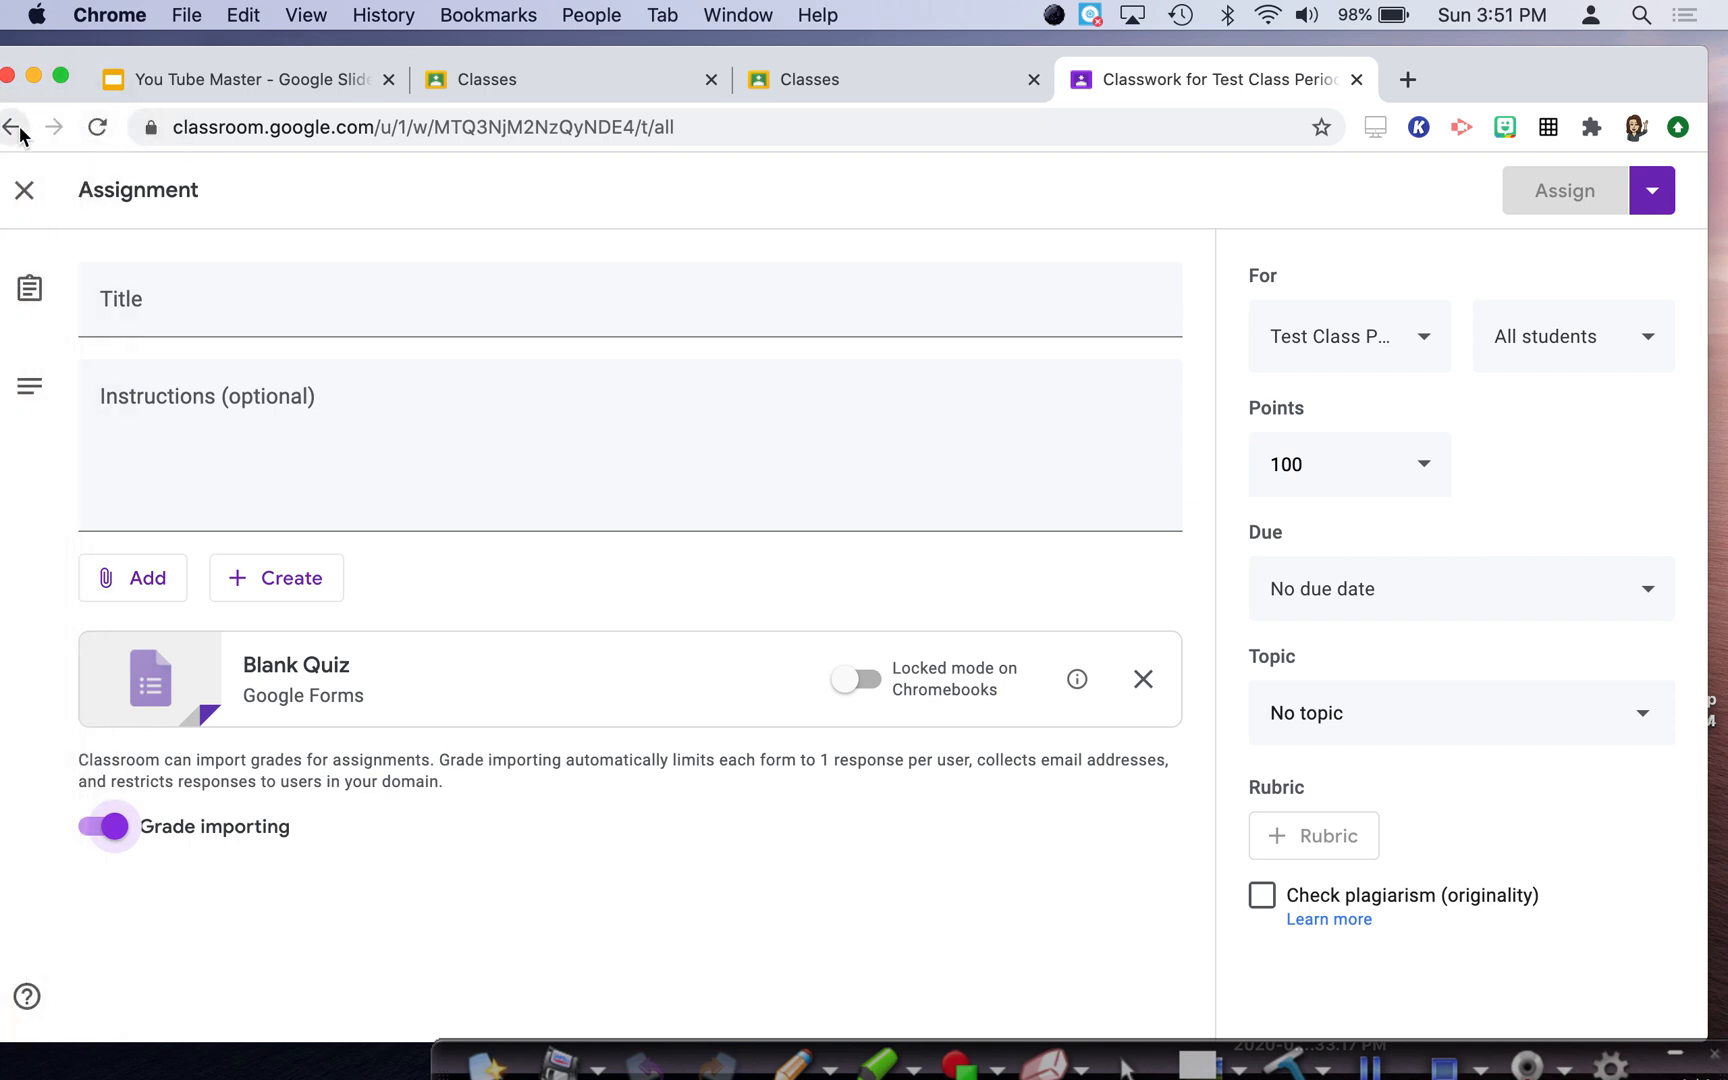
{"action": "left_click", "coordinate": [14, 127]}
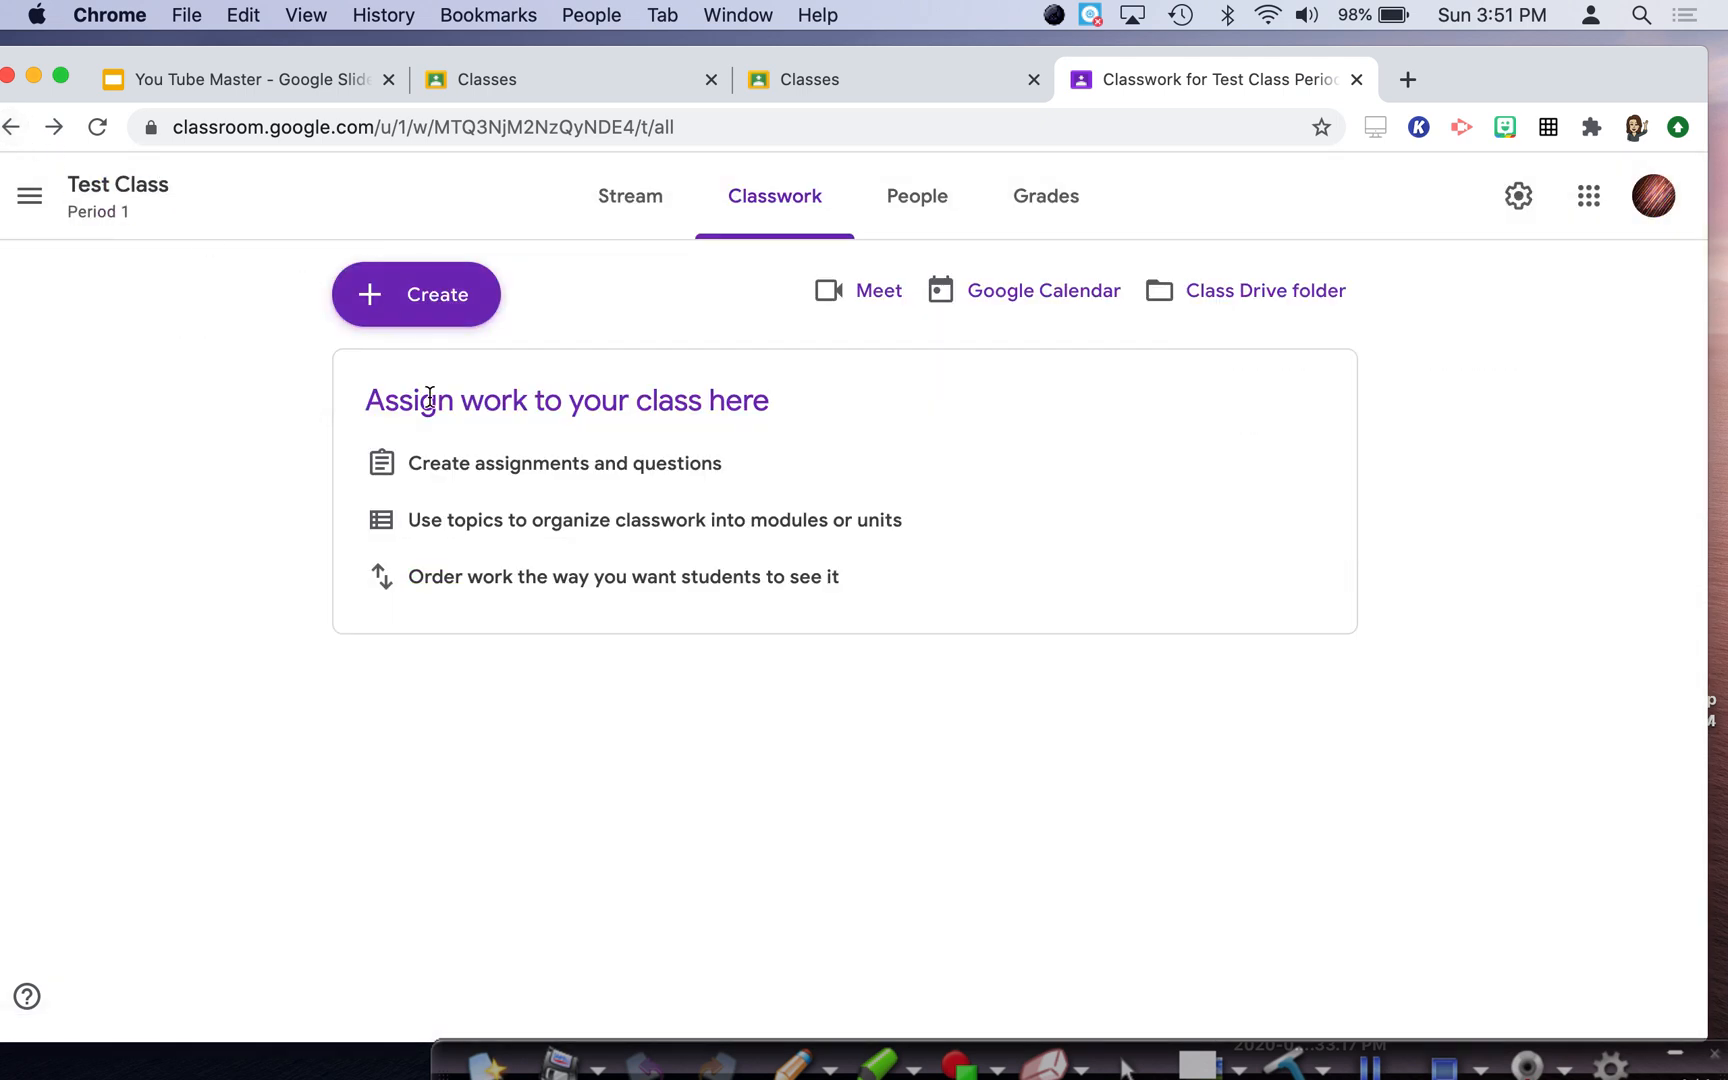
Step: View a new material form and close it without posting
{"action": "left_click", "coordinate": [405, 293]}
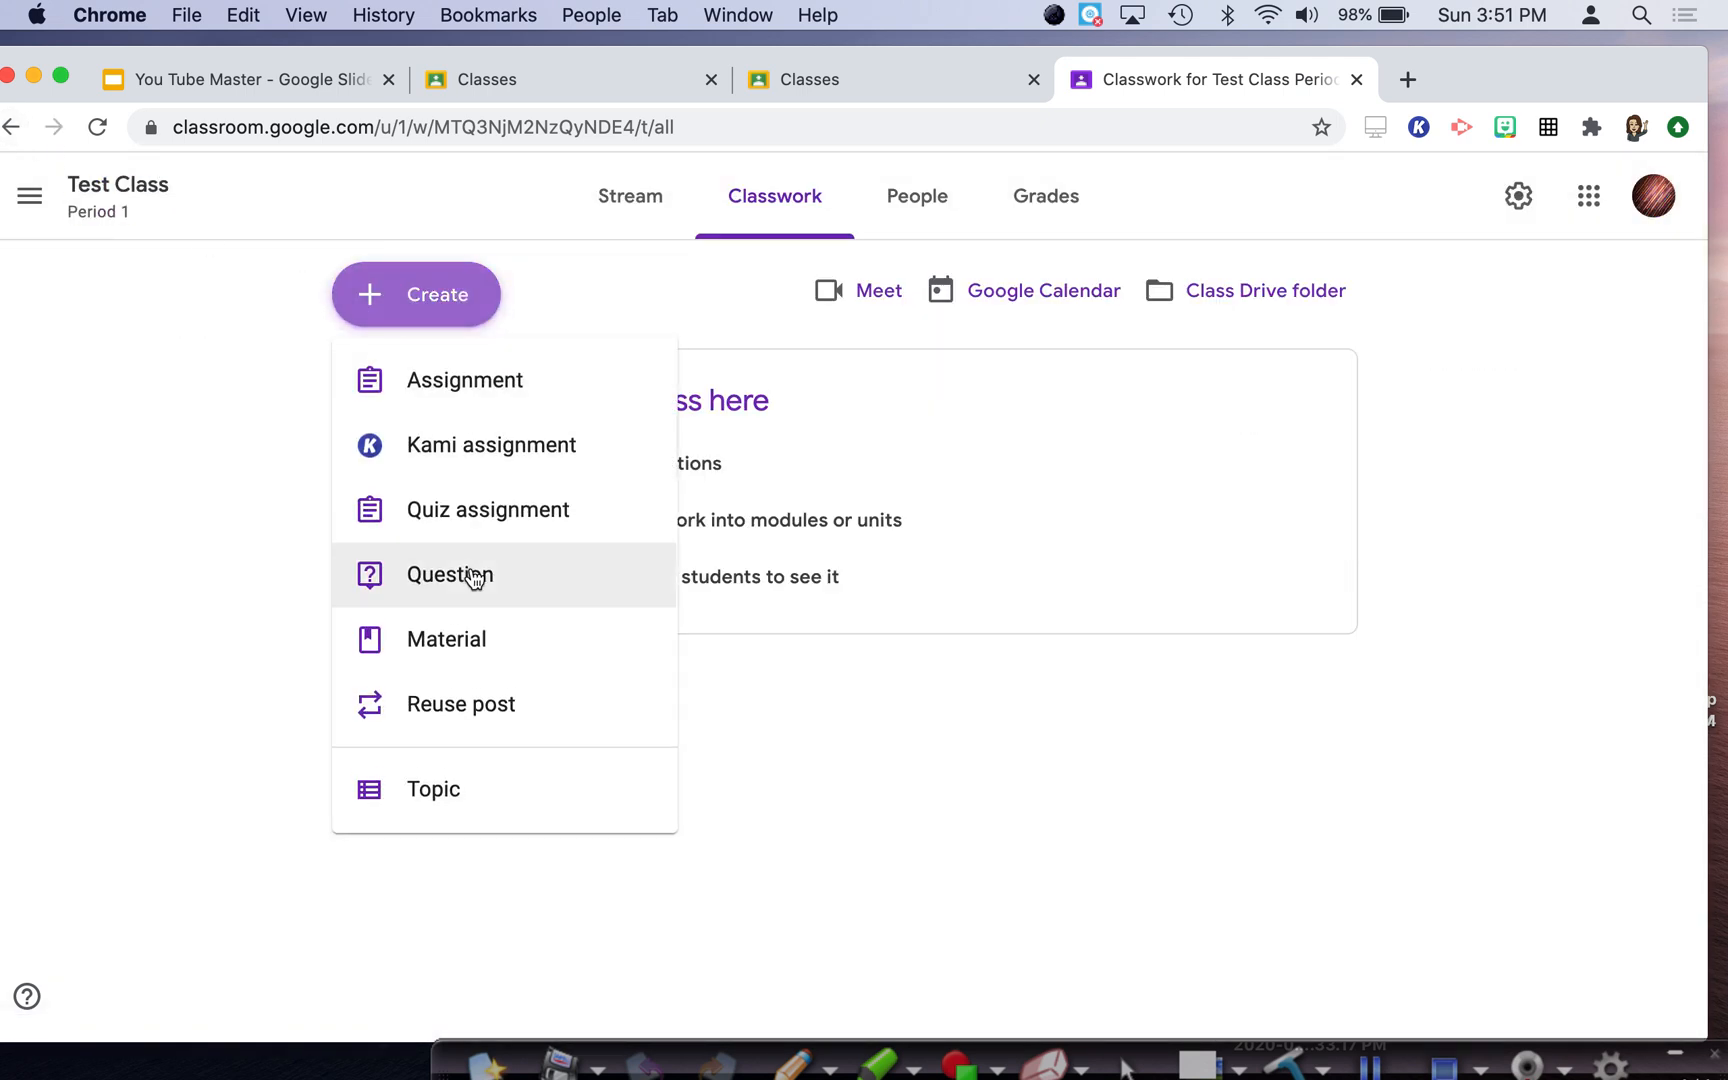
{"action": "left_click", "coordinate": [456, 658]}
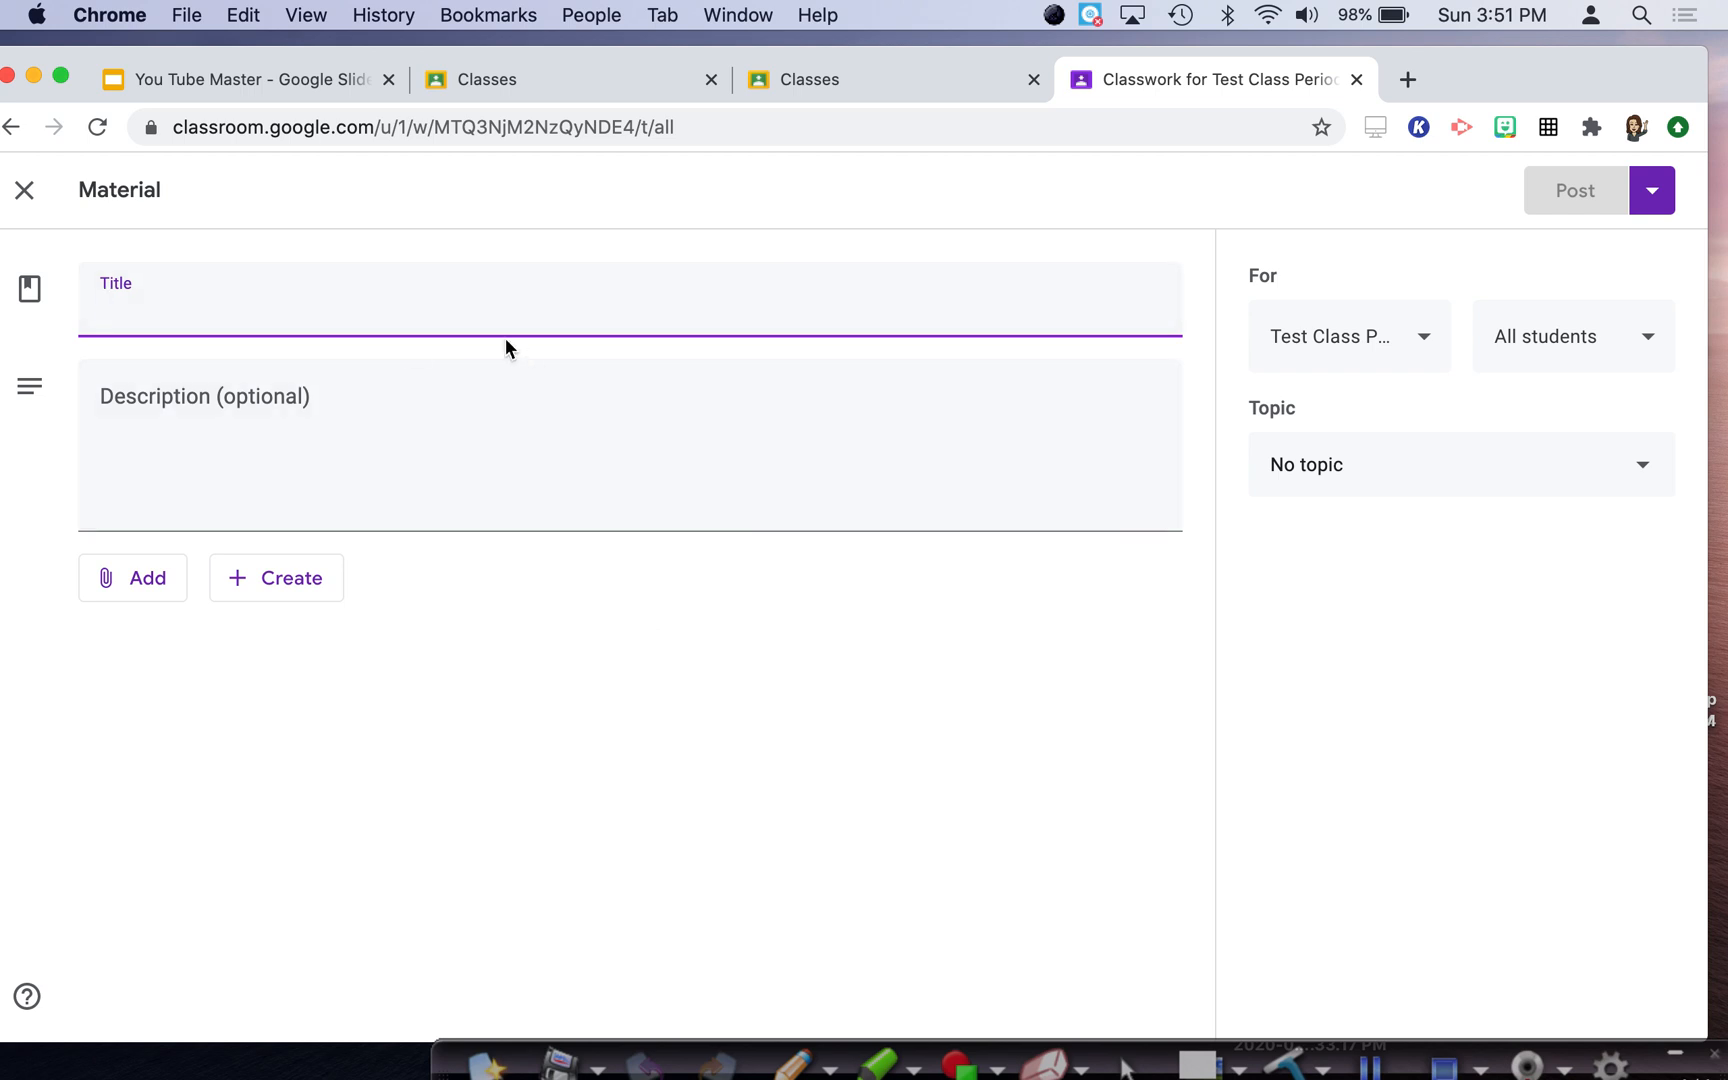
{"action": "left_click", "coordinate": [22, 192]}
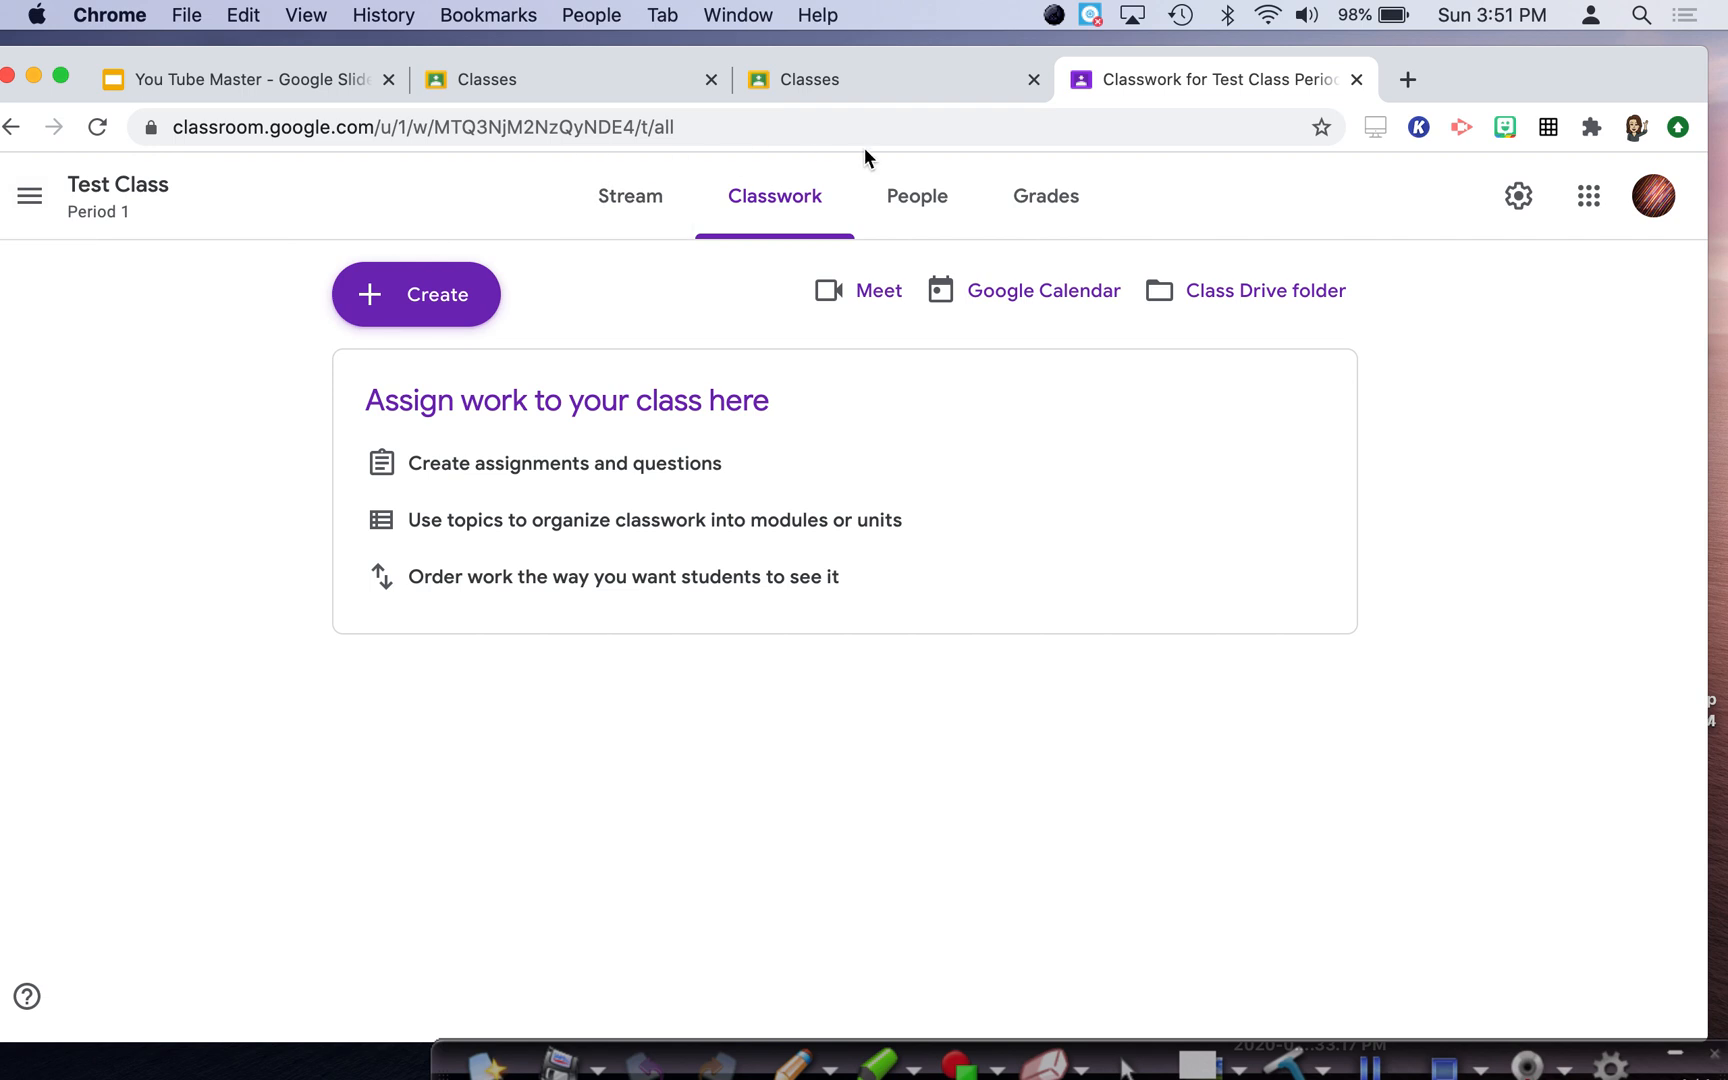